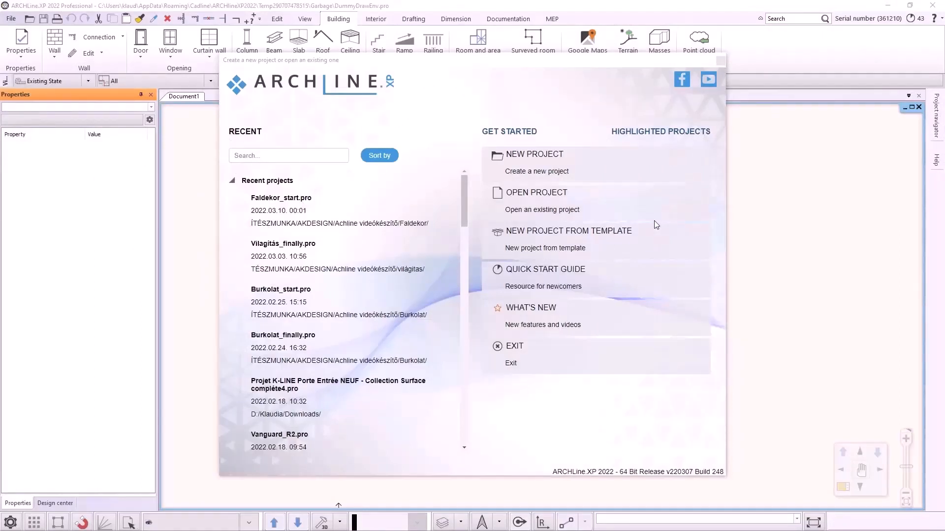
# Step: Open the existing bathroom workshop Start project, the file numbered 1, from the course's 3_Bathroom folder
pyautogui.click(566, 199)
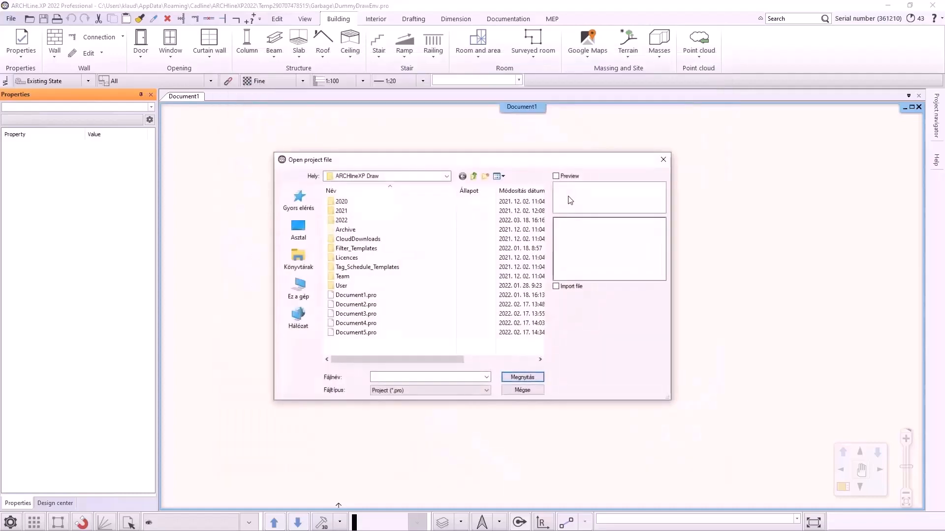
pyautogui.doubleClick(357, 220)
pyautogui.doubleClick(364, 202)
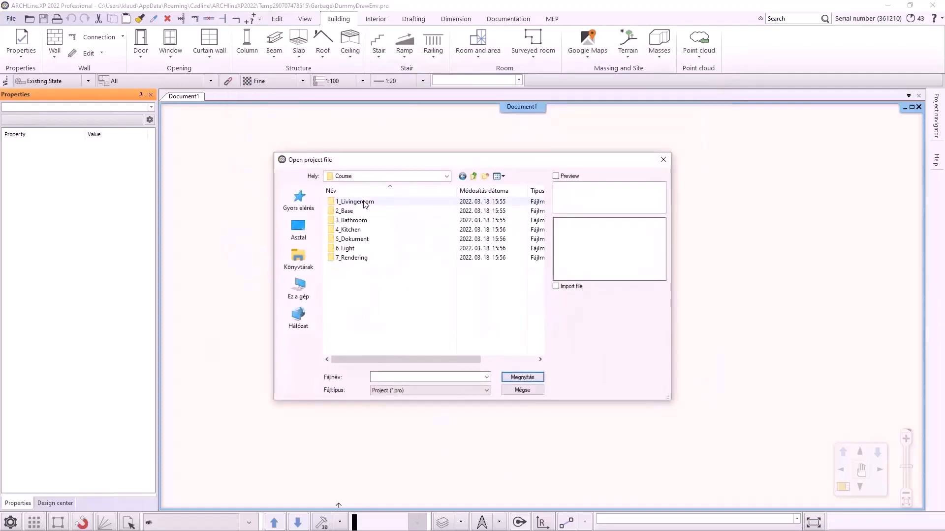
pyautogui.doubleClick(356, 220)
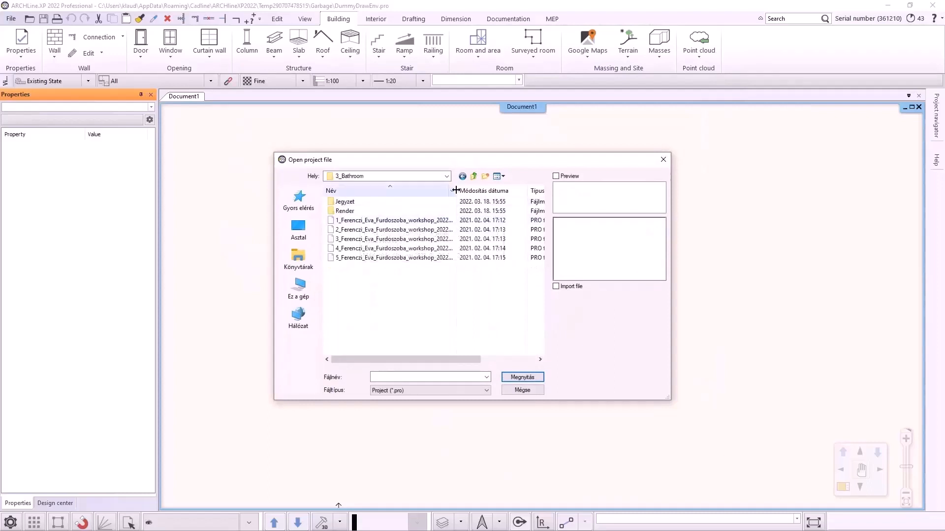
pyautogui.moveTo(457, 190); pyautogui.dragTo(503, 192)
pyautogui.click(458, 220)
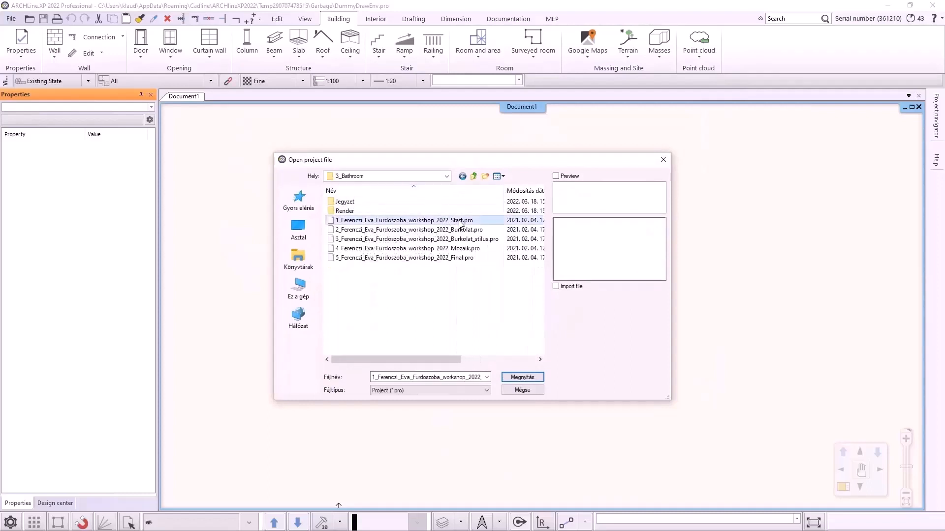
pyautogui.click(519, 379)
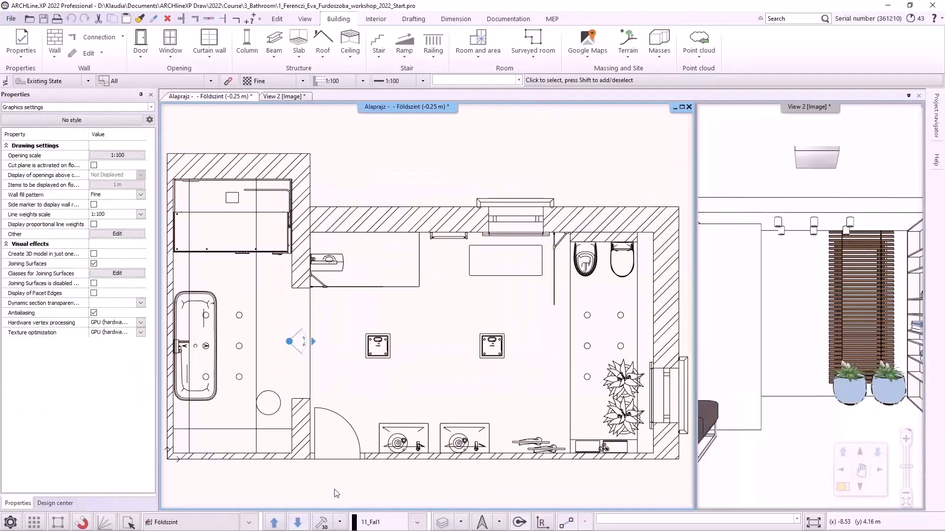
# Step: Save the project under a new name in the same folder, replacing "Start" at the end of the file name with "workshop"
pyautogui.click(10, 18)
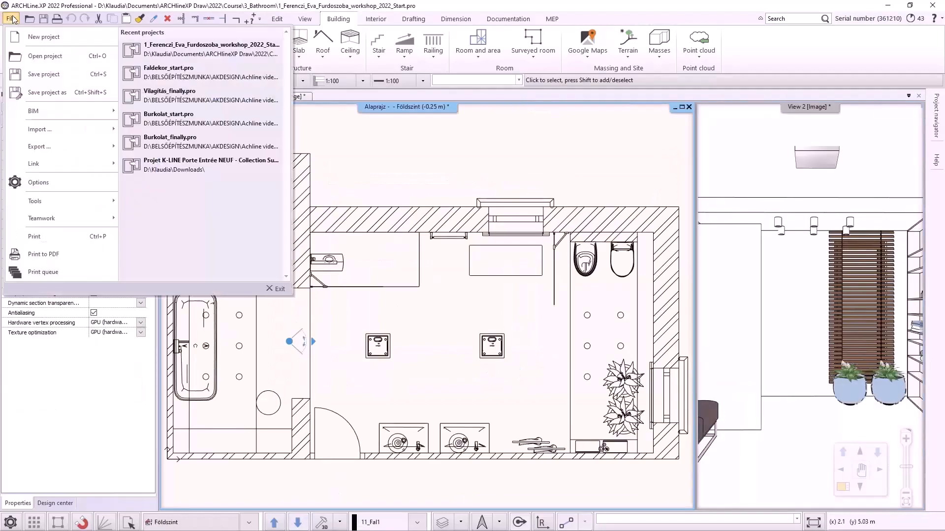
pyautogui.click(43, 92)
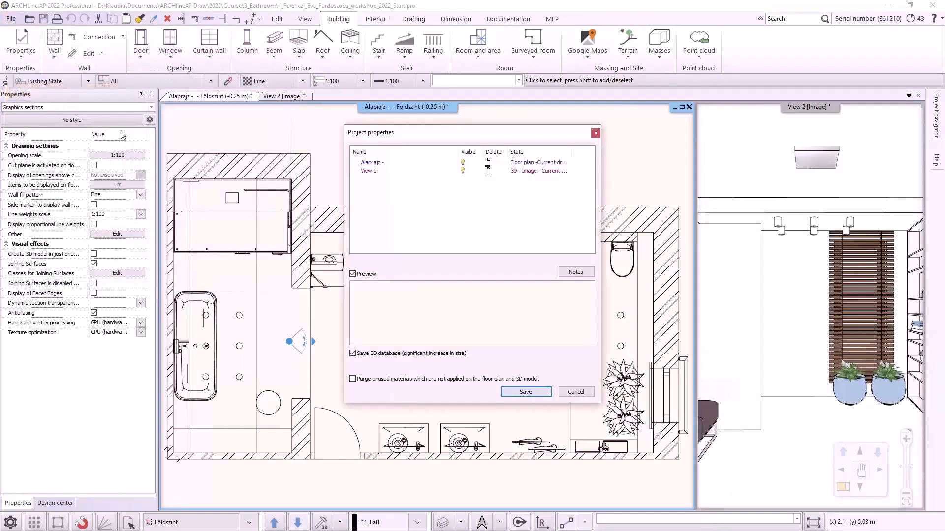
pyautogui.click(575, 378)
pyautogui.moveTo(495, 376); pyautogui.dragTo(488, 376)
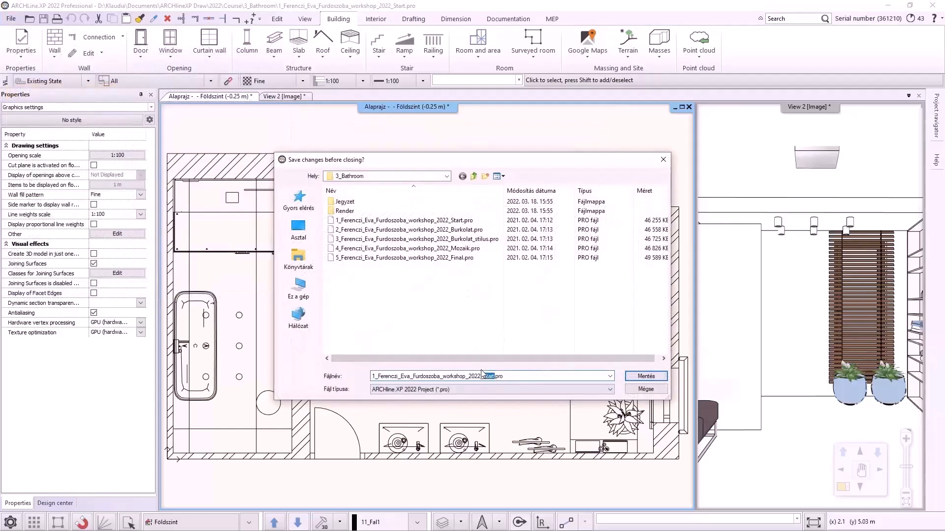
pyautogui.write('Works')
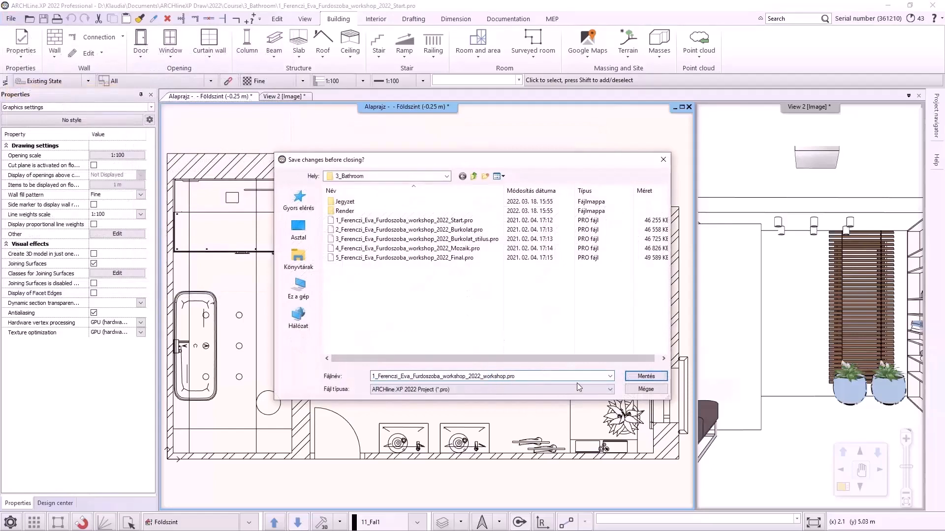
pyautogui.click(642, 376)
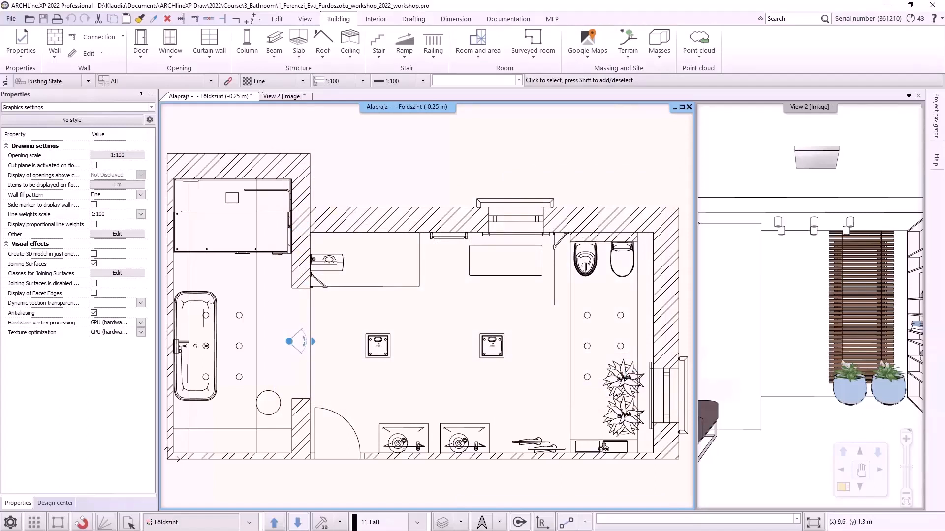
# Step: Step through the saved bathroom 3D views and place the camera by the two washbasins, facing the opposite wall
pyautogui.click(733, 427)
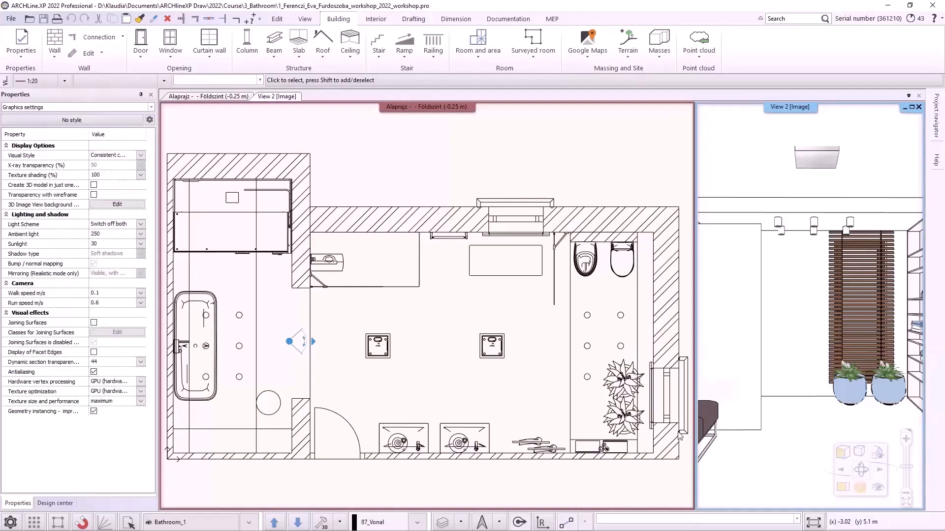
pyautogui.click(274, 522)
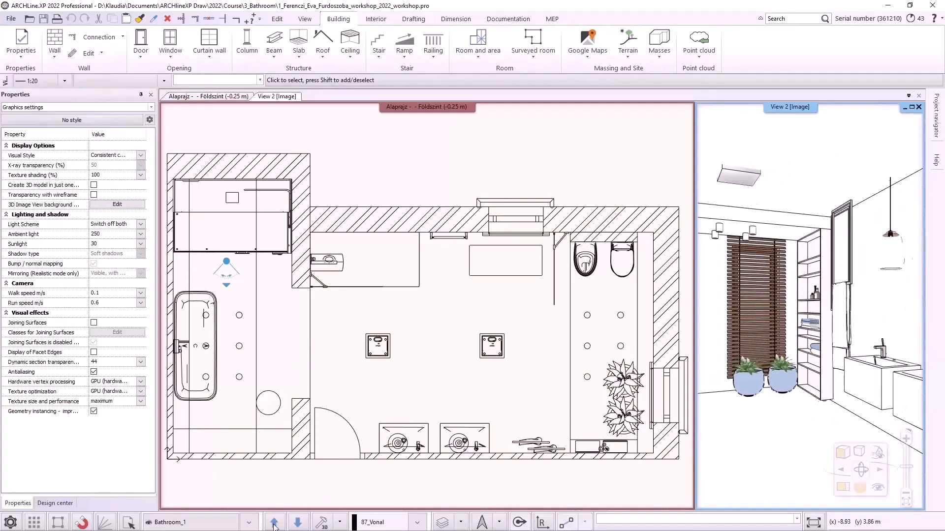
pyautogui.click(274, 522)
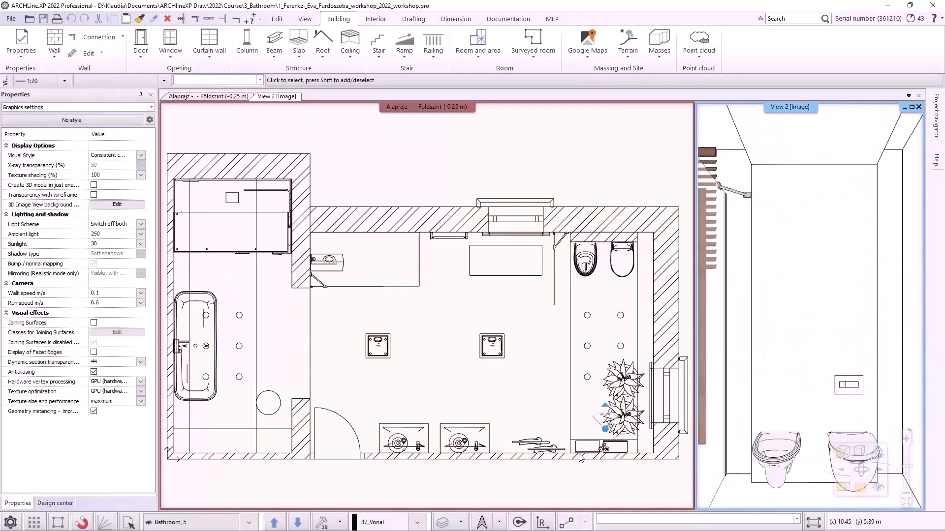
pyautogui.moveTo(607, 433); pyautogui.dragTo(435, 417)
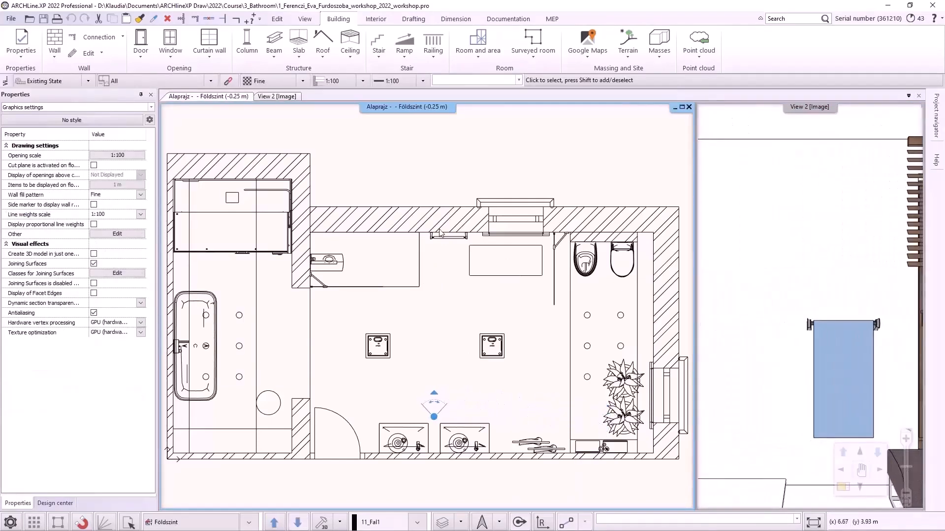
# Step: Start Tiling on wall side for the room's long upper wall and place its layout above the floor plan
pyautogui.click(444, 238)
pyautogui.rightClick(468, 330)
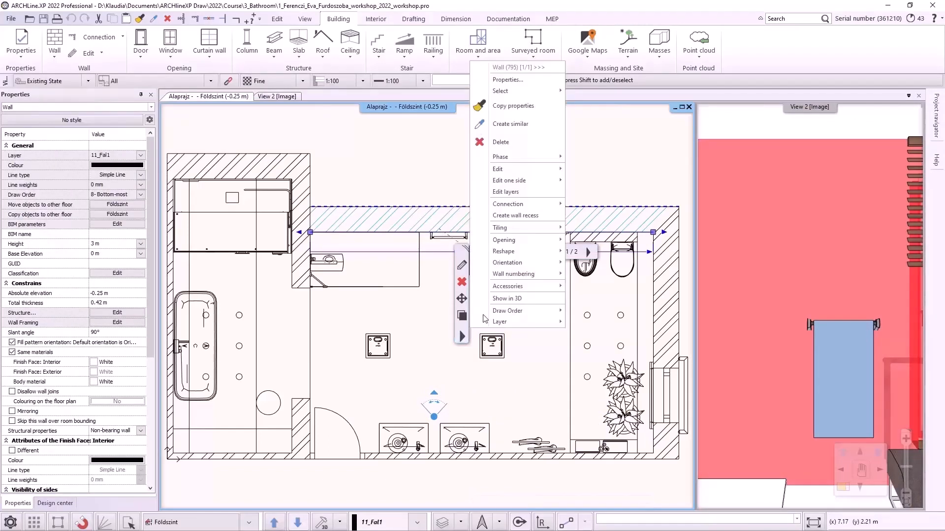
pyautogui.moveTo(523, 233)
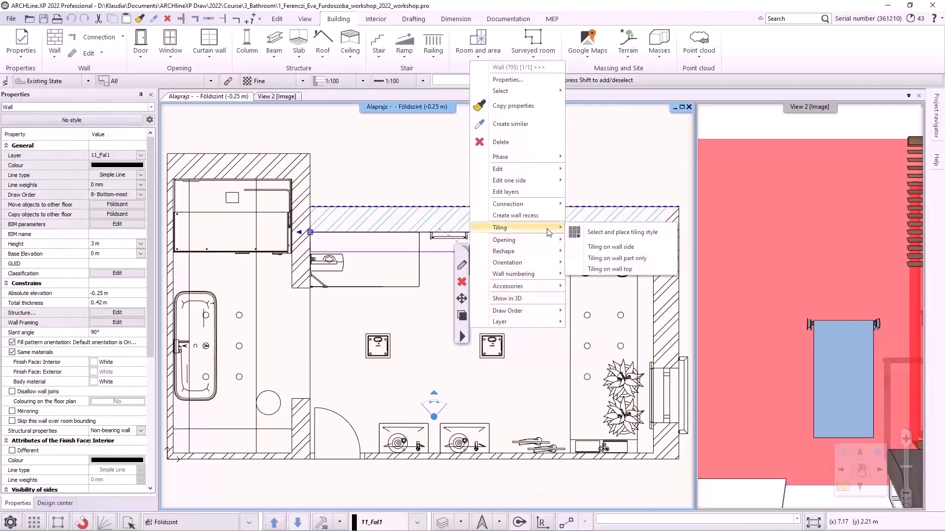
pyautogui.click(608, 248)
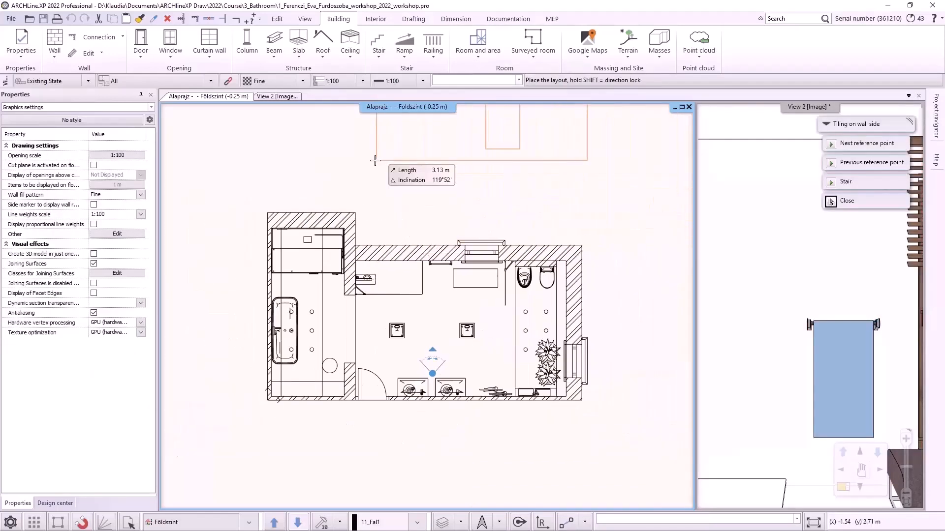
pyautogui.click(356, 193)
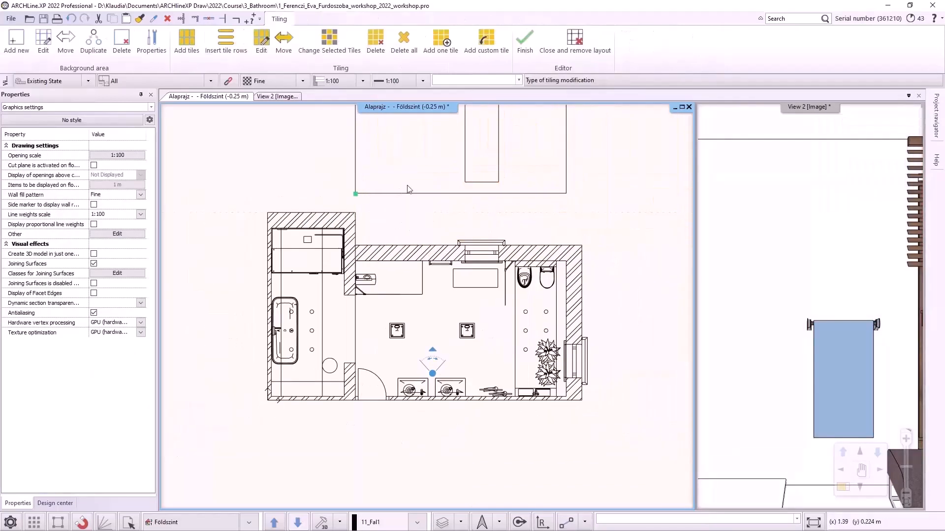
# Step: Add a rectangular polygon background area 1.80 m high from the layout's lower-left corner to the near edge of the window opening
pyautogui.moveTo(408, 189); pyautogui.dragTo(404, 260, button='middle')
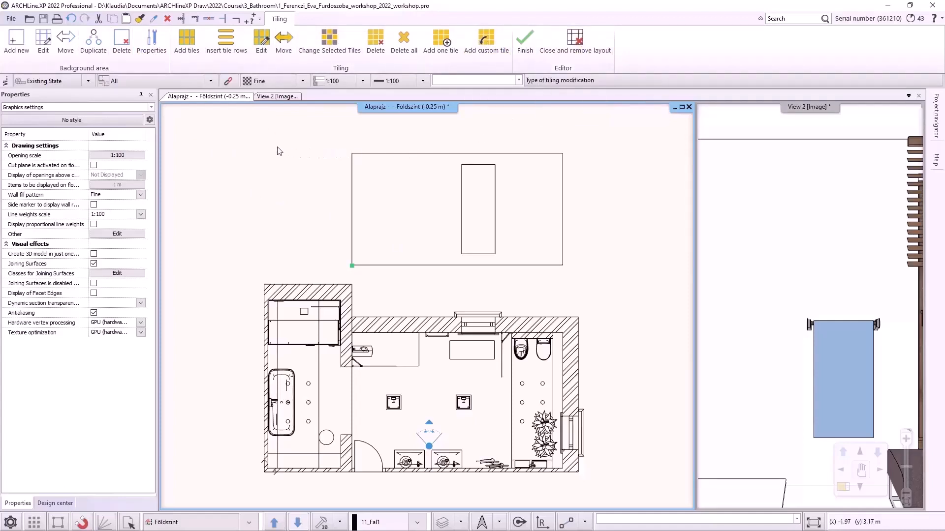
pyautogui.click(21, 44)
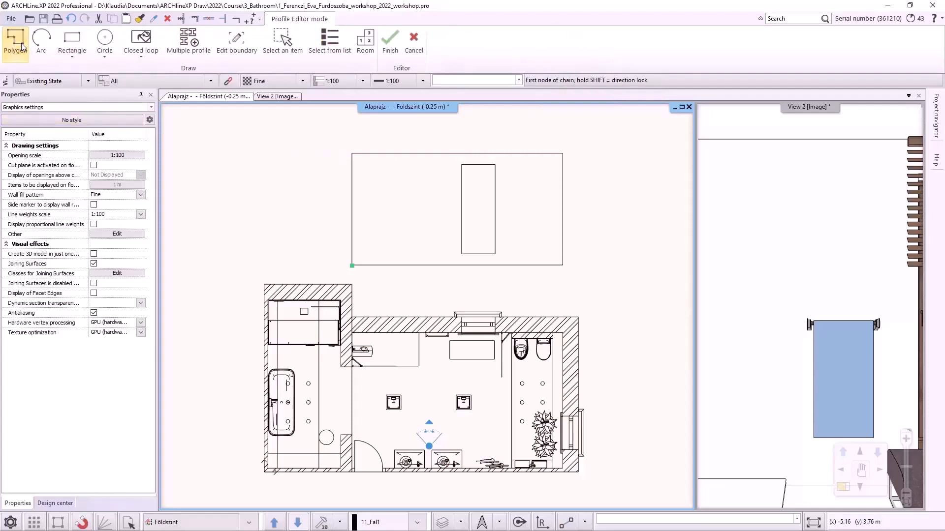
pyautogui.click(22, 42)
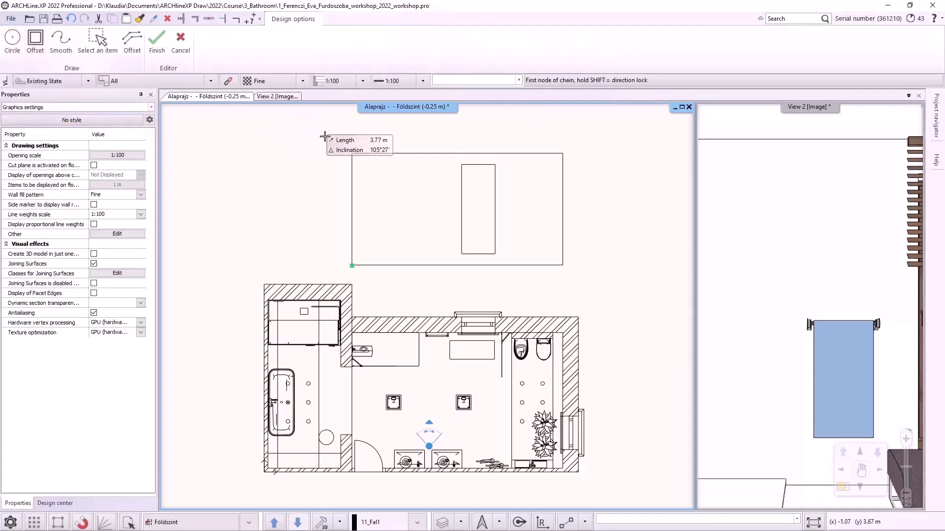
pyautogui.click(351, 266)
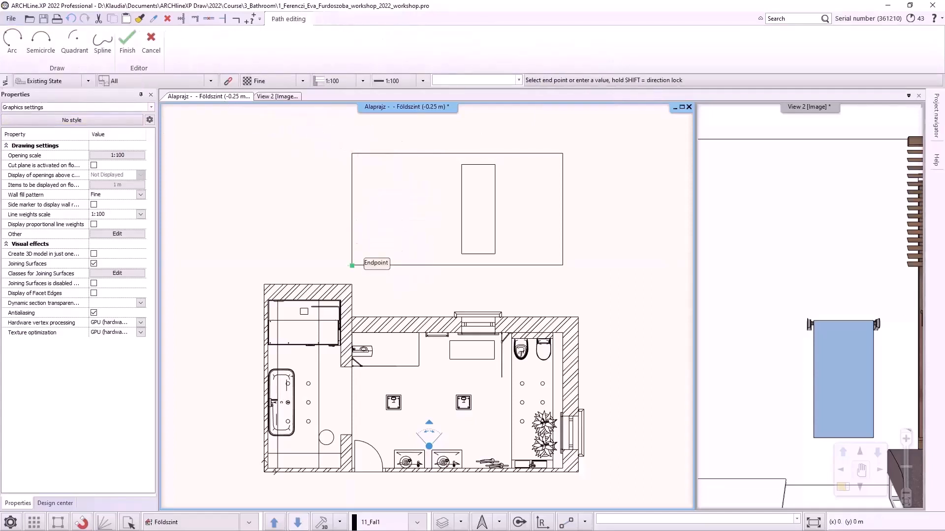
pyautogui.write('1')
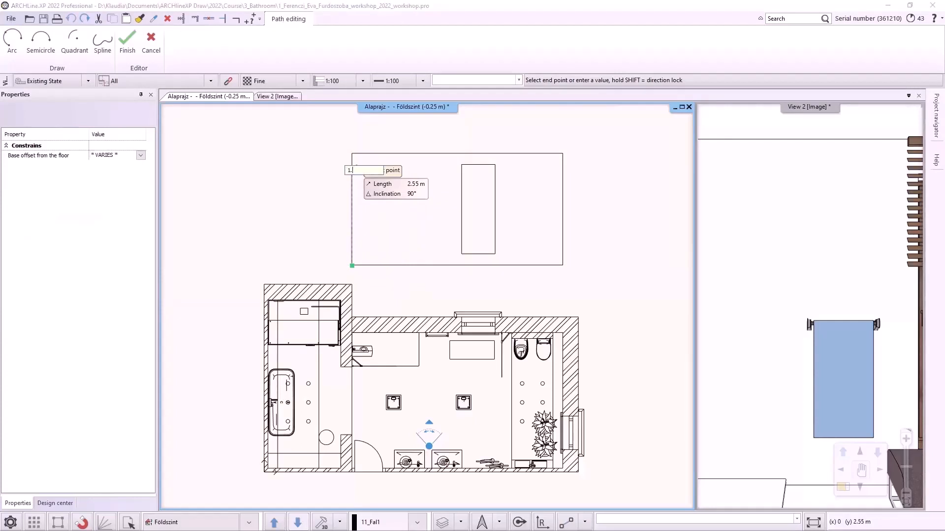
pyautogui.write('.80')
pyautogui.press('Return')
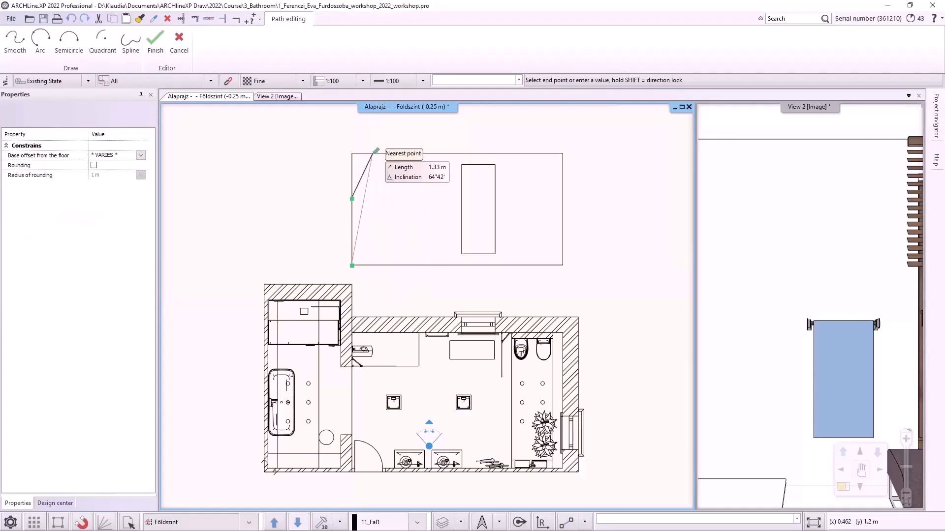
pyautogui.click(461, 198)
pyautogui.click(461, 265)
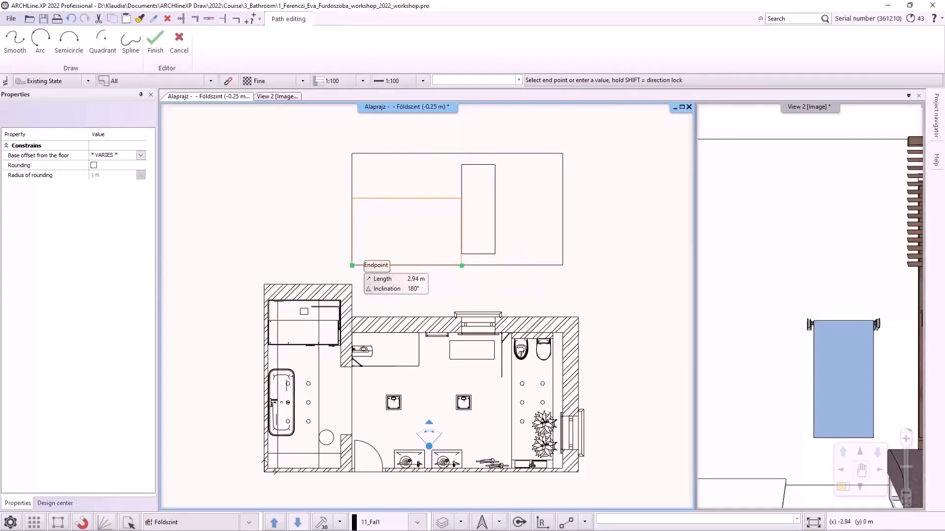
pyautogui.click(351, 266)
# Step: Search the materials for "white" and assign the White material to the new background area
pyautogui.click(229, 159)
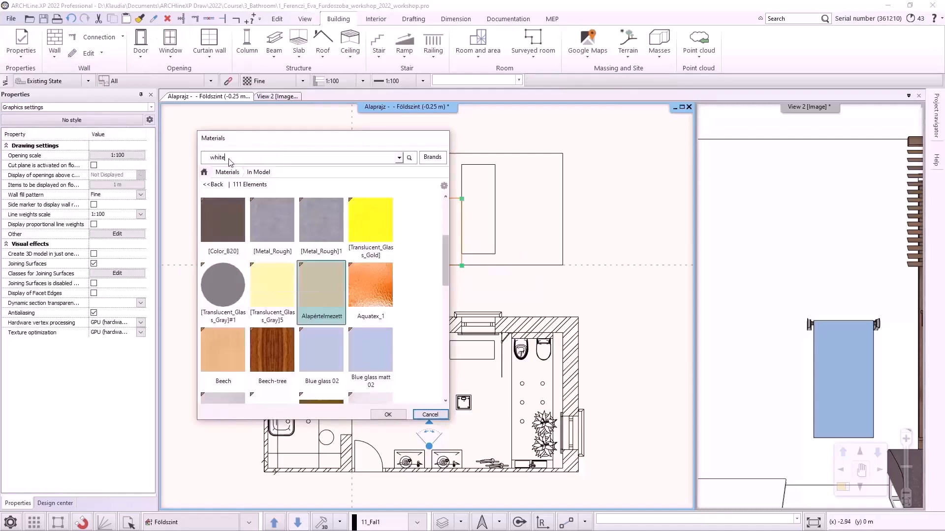
pyautogui.press('Return')
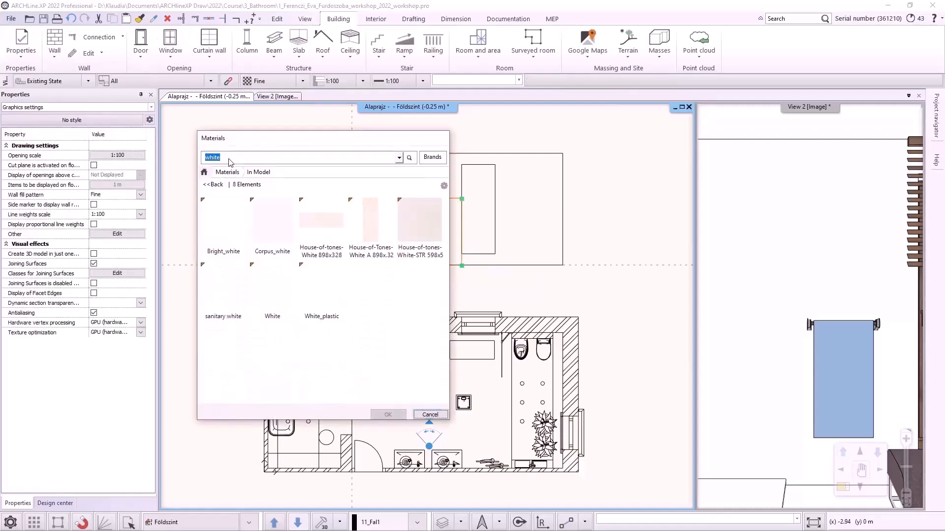
pyautogui.click(289, 313)
pyautogui.click(388, 414)
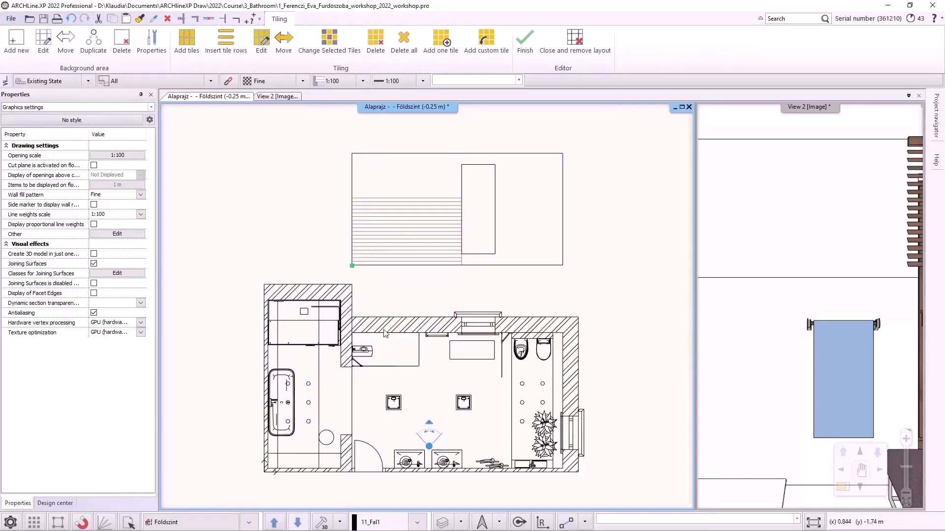
# Step: Add tiles to the white background area, using the indoor tile material ARCHITECT_GRANIT_30_30_2
pyautogui.click(191, 36)
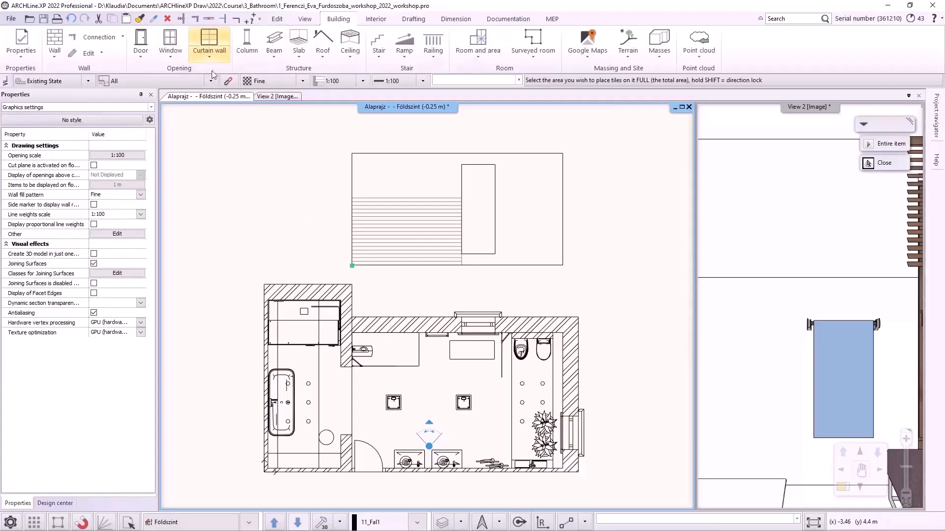
pyautogui.click(407, 229)
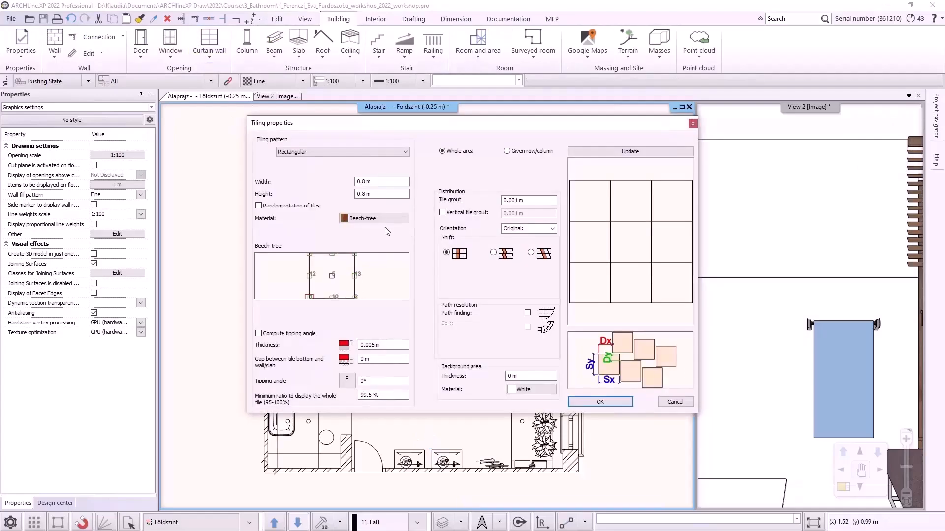
pyautogui.click(372, 219)
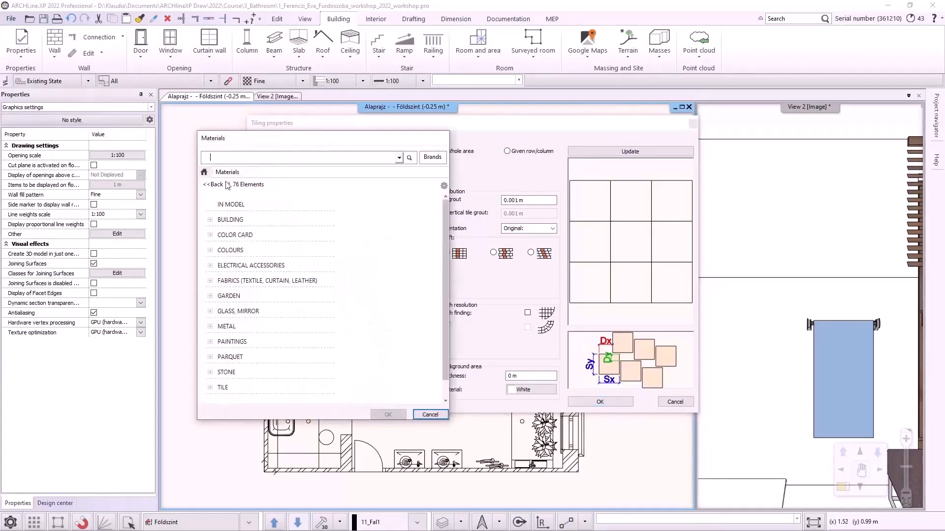
pyautogui.click(223, 387)
pyautogui.click(242, 359)
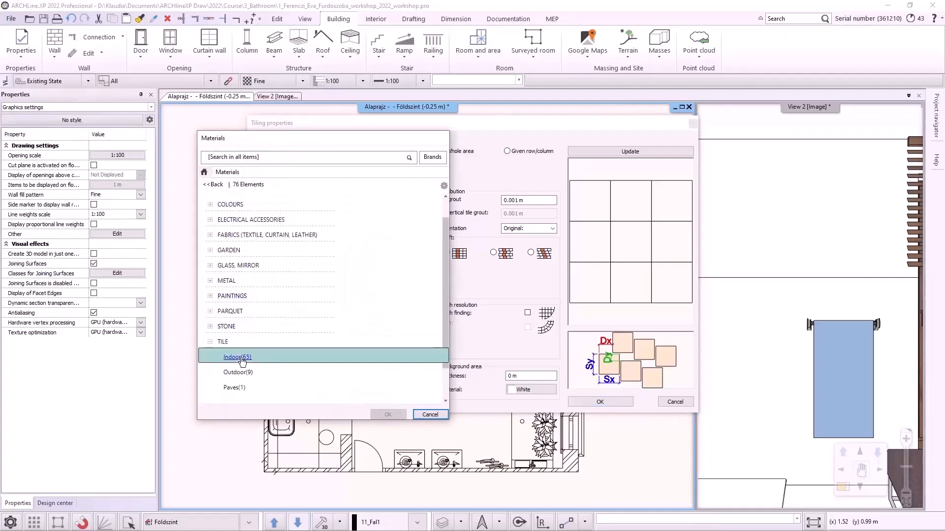
pyautogui.click(422, 219)
pyautogui.click(387, 414)
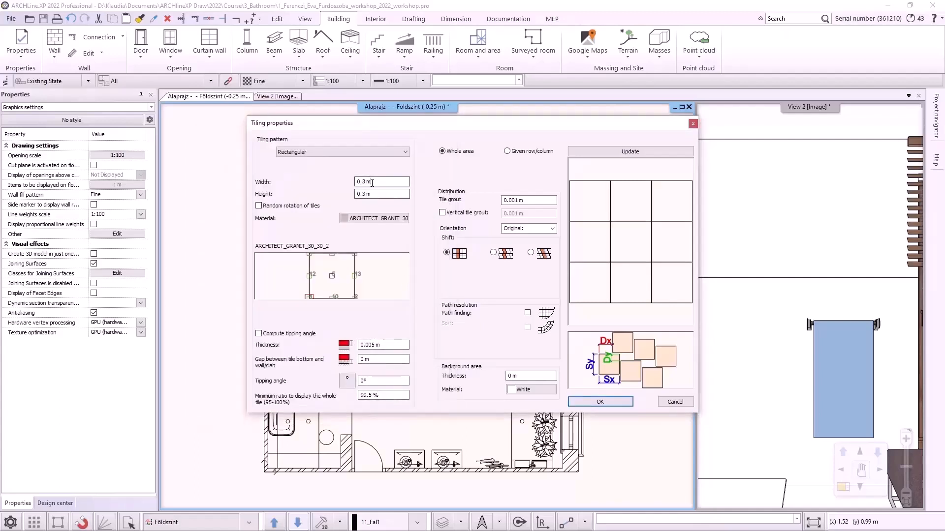
# Step: Set the tile size to 0.6 m wide by 0.2 m high with 0.002 m grout and Original orientation, and accept the tiling properties
pyautogui.moveTo(372, 183)
pyautogui.mouseDown()
pyautogui.moveTo(357, 184)
pyautogui.moveTo(365, 197)
pyautogui.mouseUp()
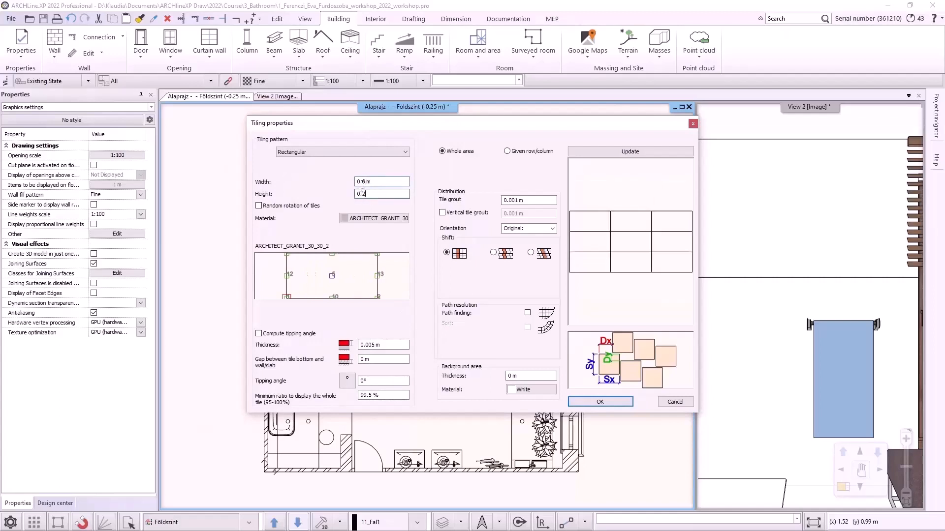
pyautogui.click(518, 199)
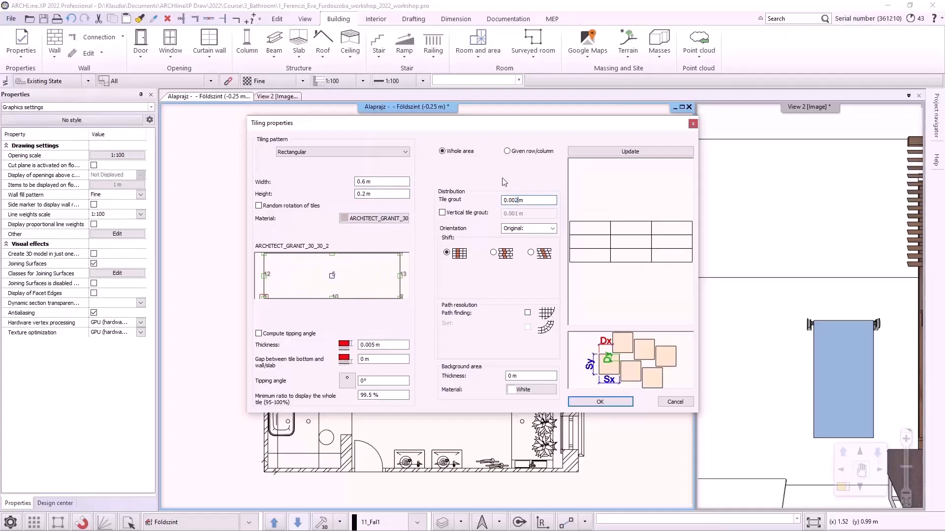
pyautogui.click(552, 228)
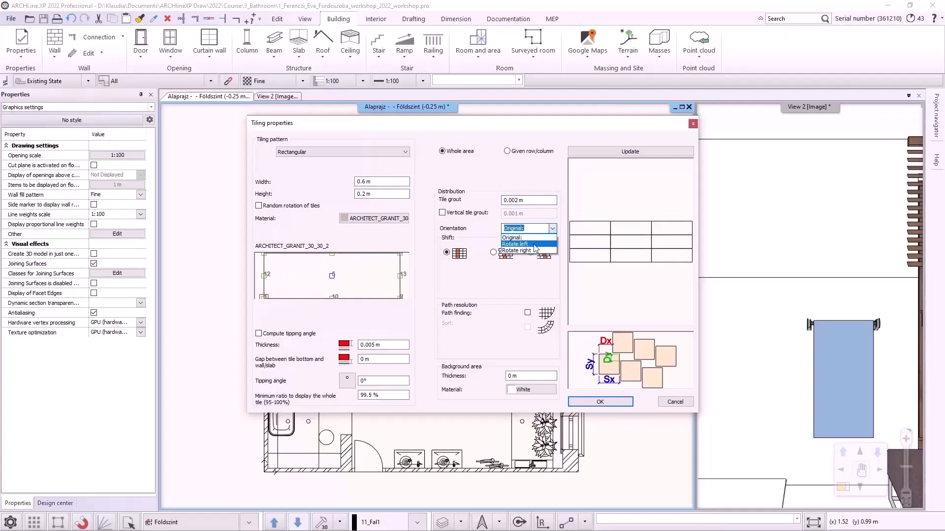
pyautogui.click(535, 231)
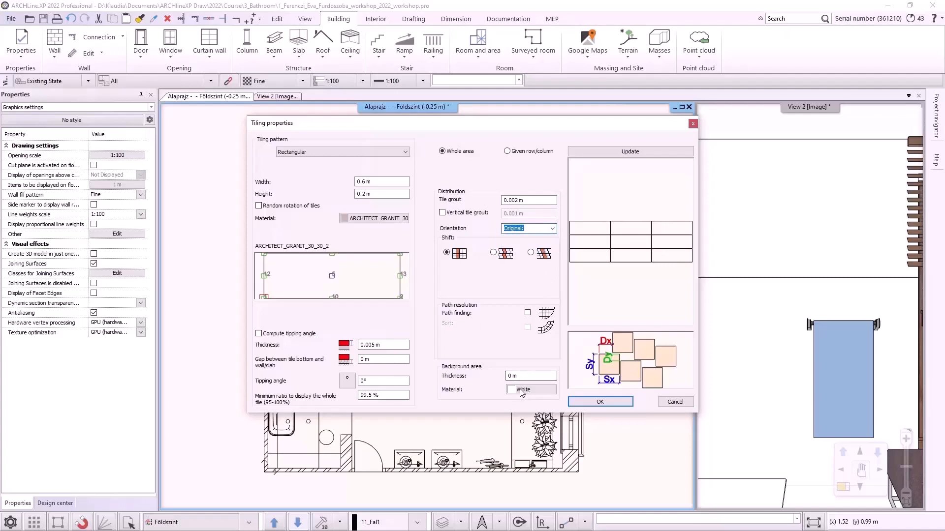
pyautogui.click(612, 402)
# Step: Place the tiling from the upper-left corner of the white background area, aligned along its upper edge at 0°
pyautogui.scroll(4, 477, 292)
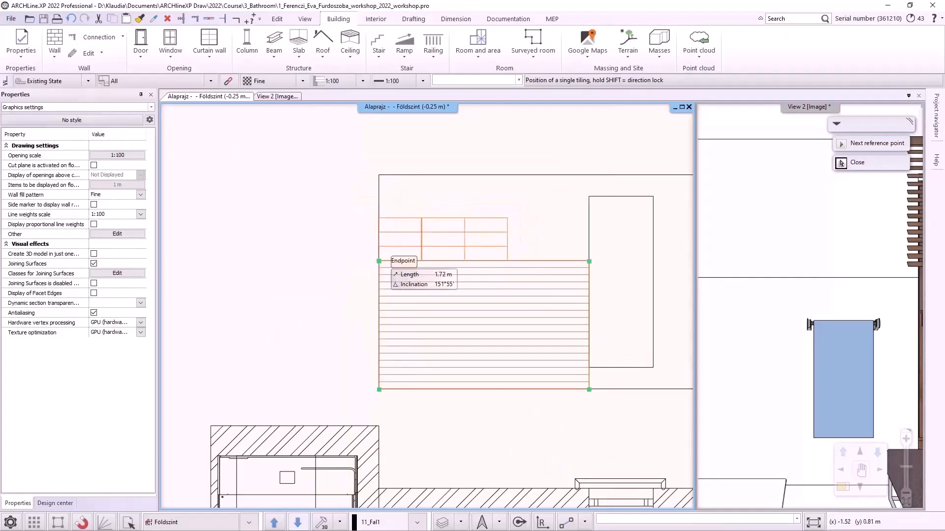
pyautogui.click(380, 261)
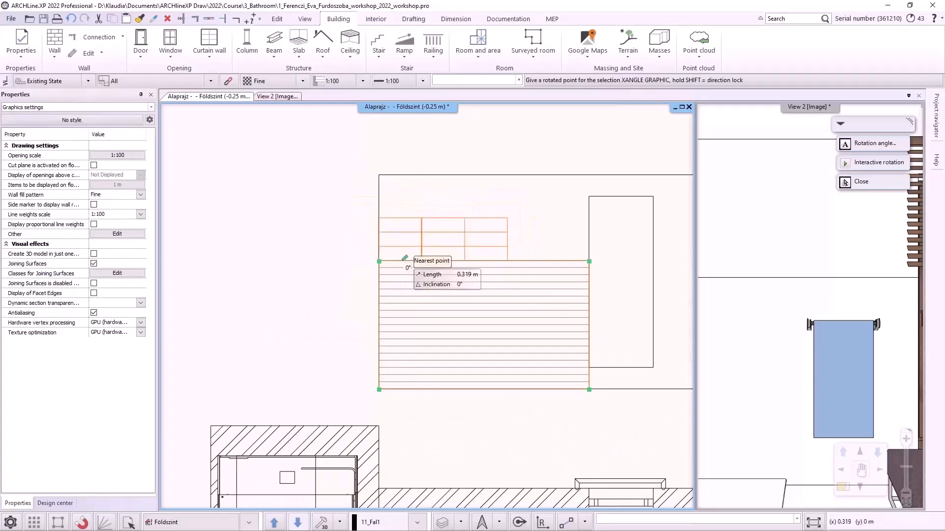
pyautogui.click(514, 258)
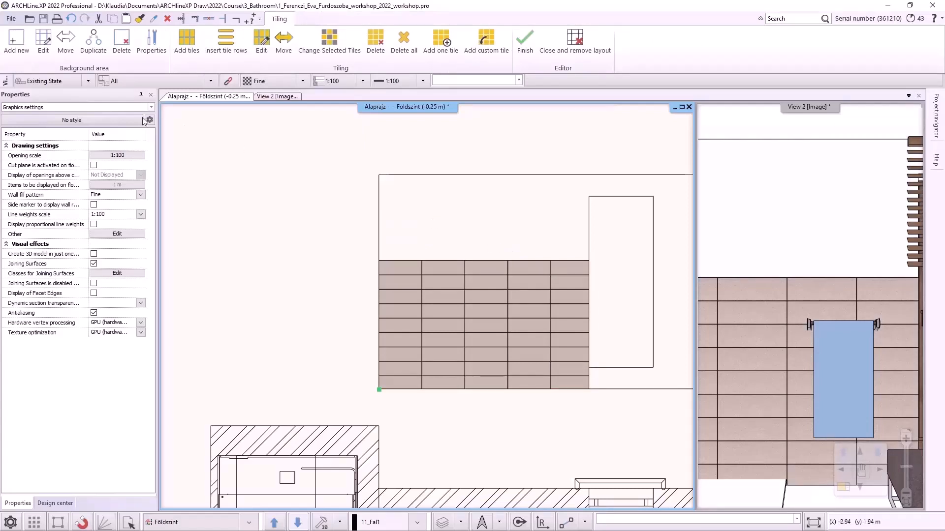
# Step: Add a new background area covering the remaining wall surface around the tiles and window, as a closed loop from an inner point
pyautogui.click(18, 46)
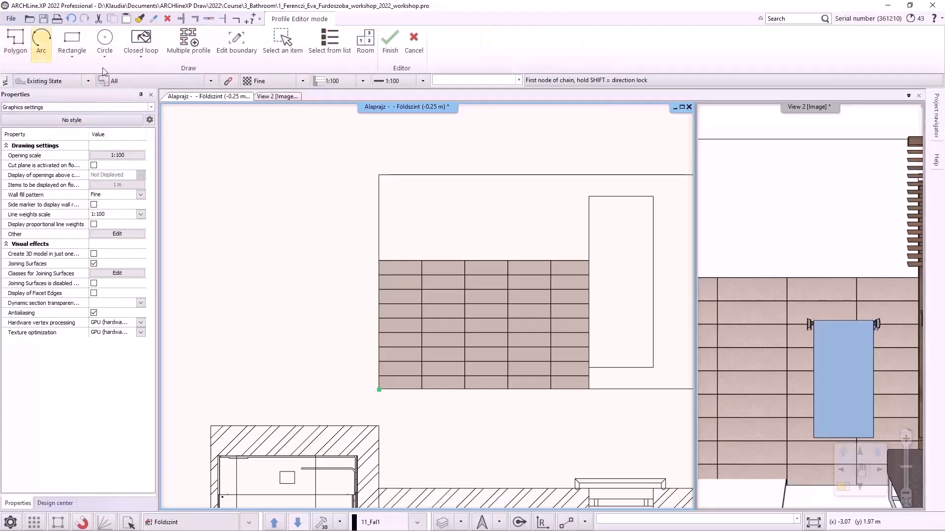
pyautogui.click(144, 58)
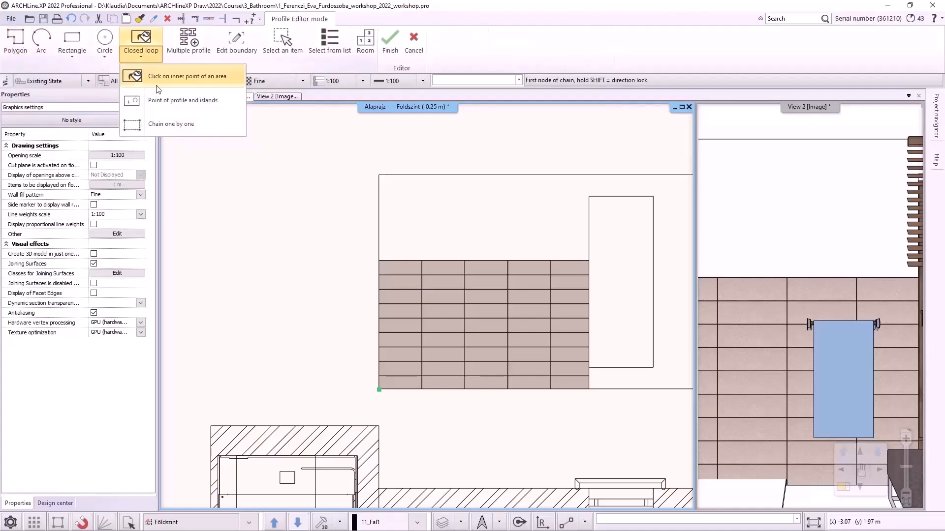
pyautogui.click(180, 99)
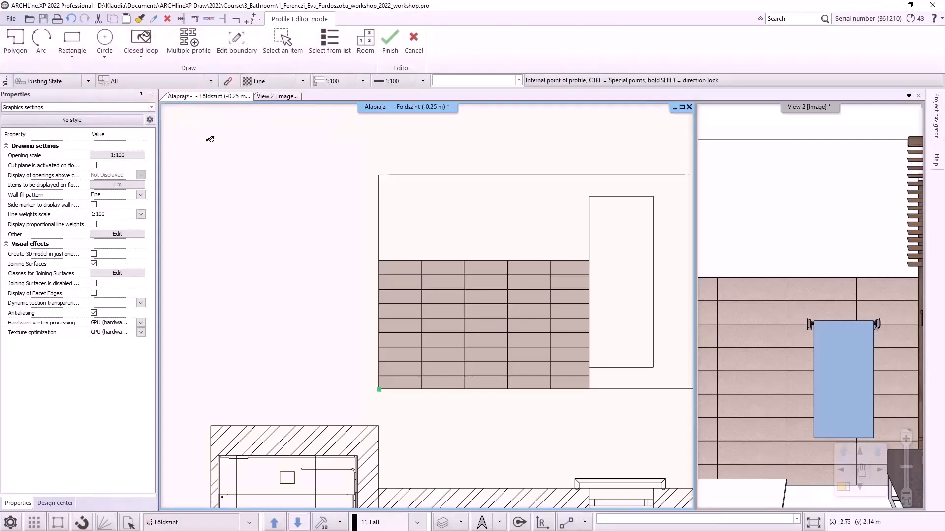
pyautogui.click(551, 216)
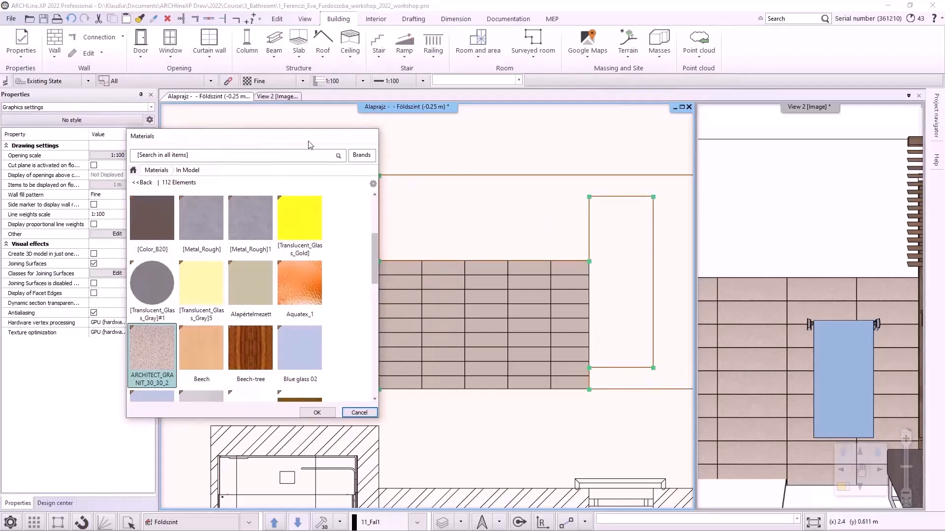
# Step: Search the materials for "panton", assign PANTONE-S325-3 to the new background area, and finish the tile editing while keeping the layout
pyautogui.moveTo(311, 141); pyautogui.dragTo(466, 141)
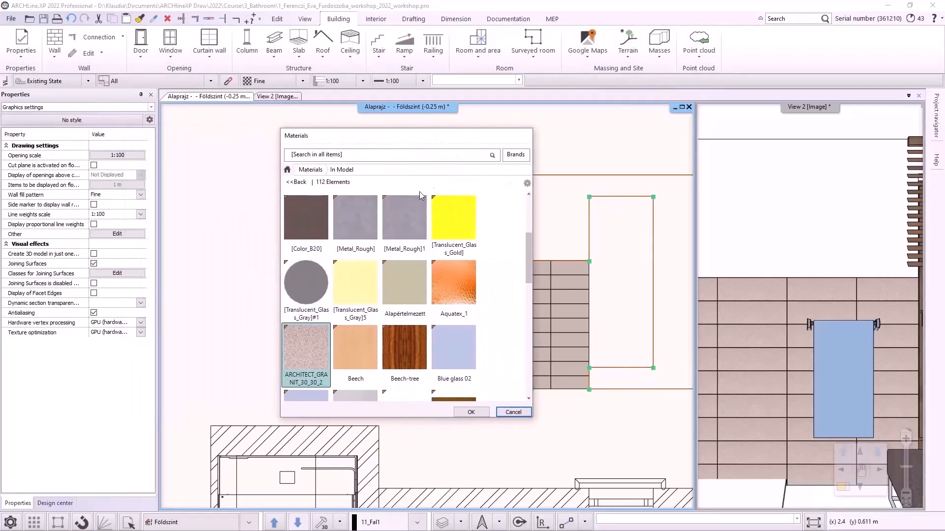
pyautogui.click(286, 170)
pyautogui.click(315, 157)
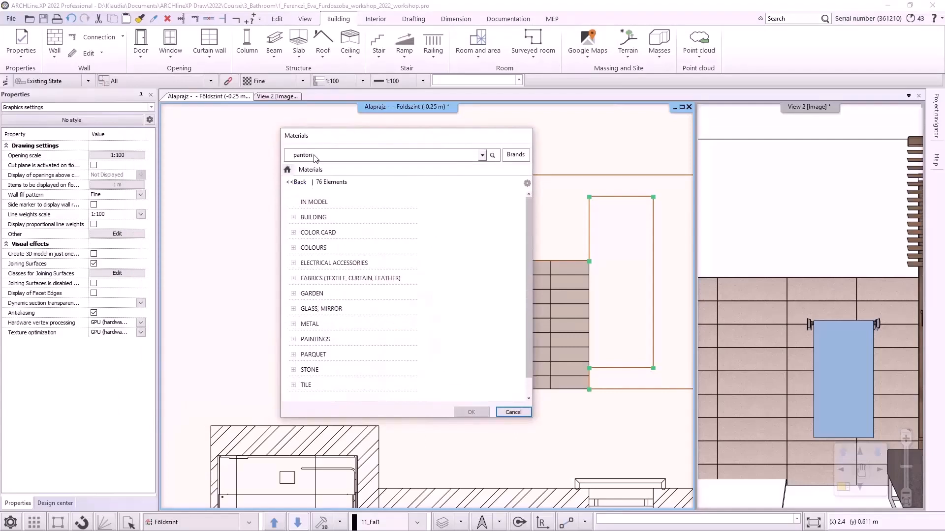
pyautogui.press('Return')
pyautogui.scroll(-3, 459, 268)
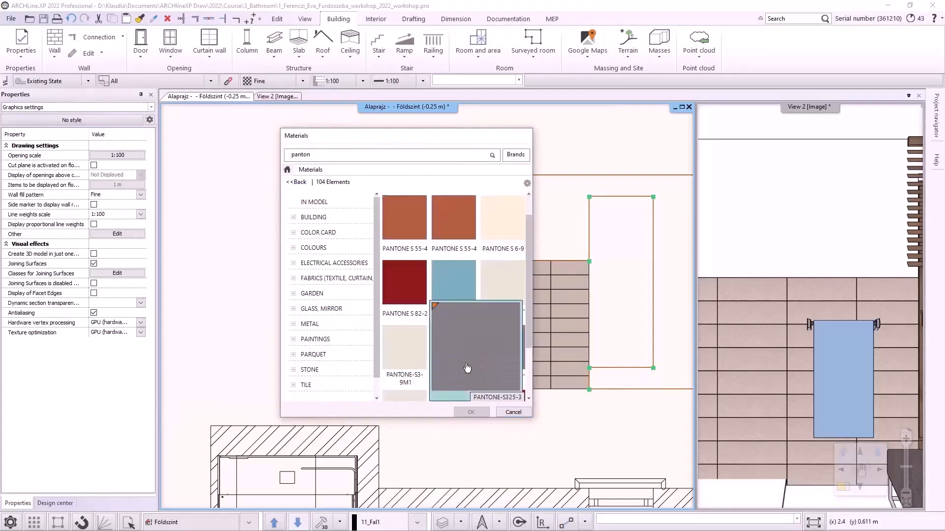
pyautogui.click(467, 368)
pyautogui.click(470, 412)
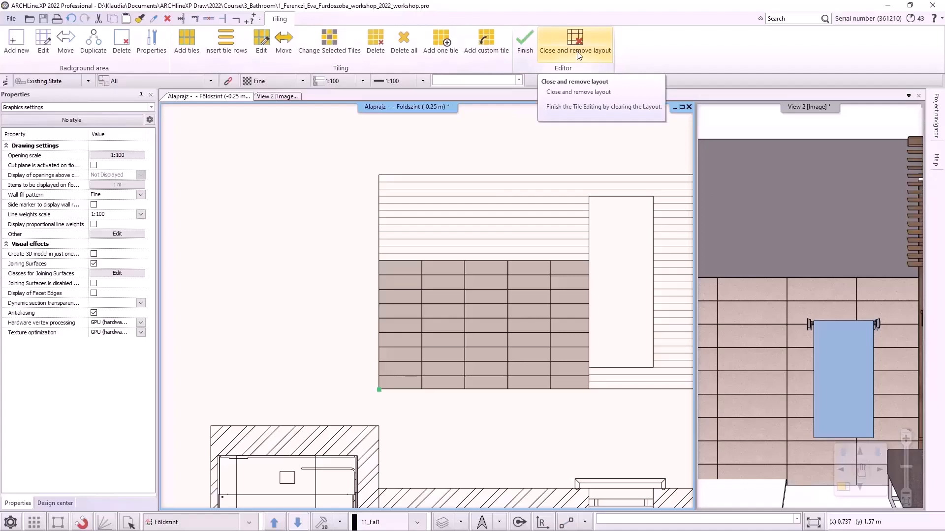
pyautogui.click(523, 41)
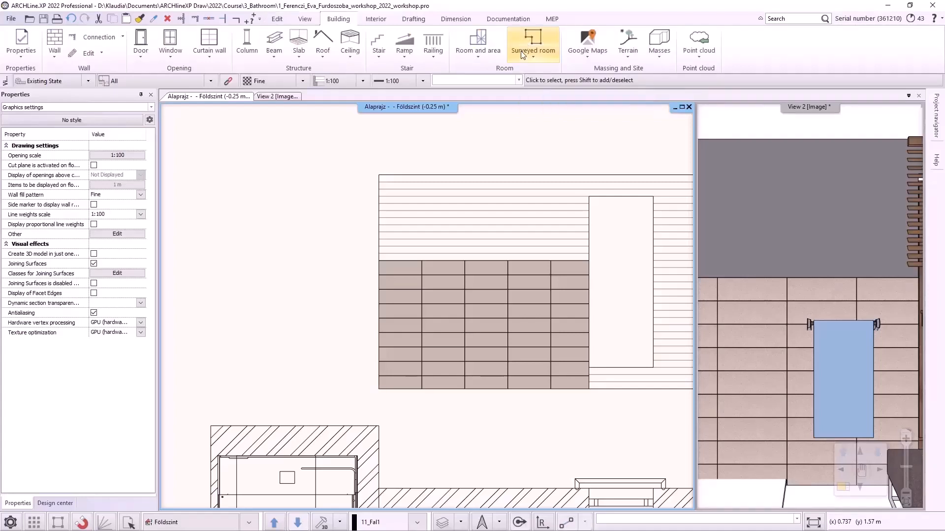
pyautogui.scroll(-5, 515, 336)
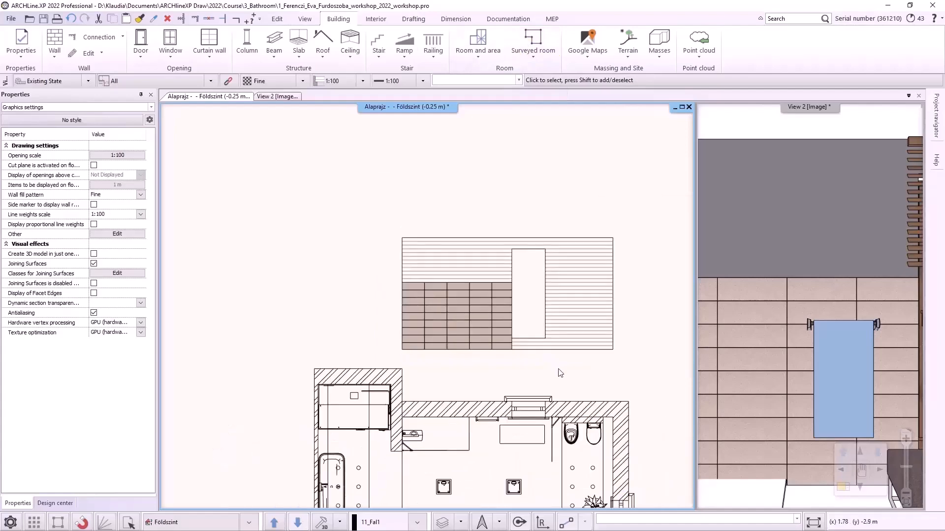
# Step: Make the 3D image View 2 the large main view and delete all tiling from the wall in it
pyautogui.click(766, 353)
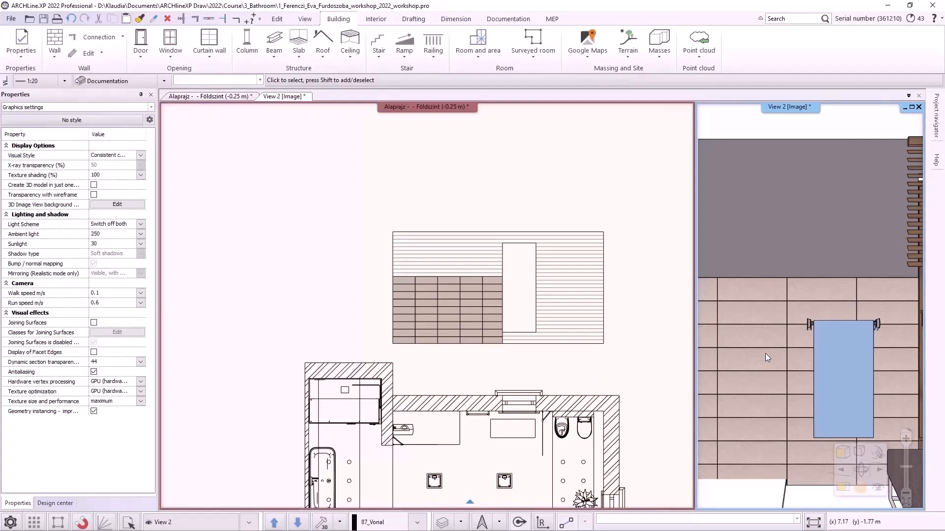
pyautogui.click(842, 489)
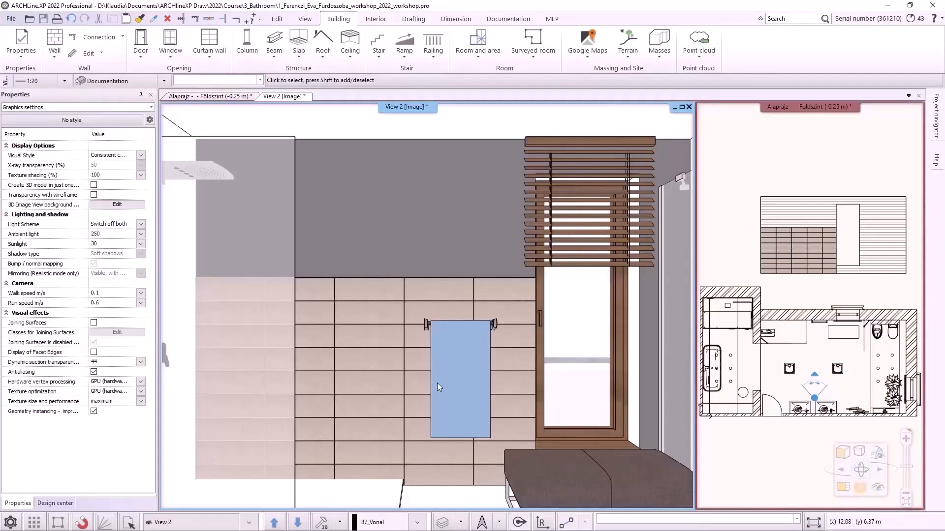
pyautogui.rightClick(408, 255)
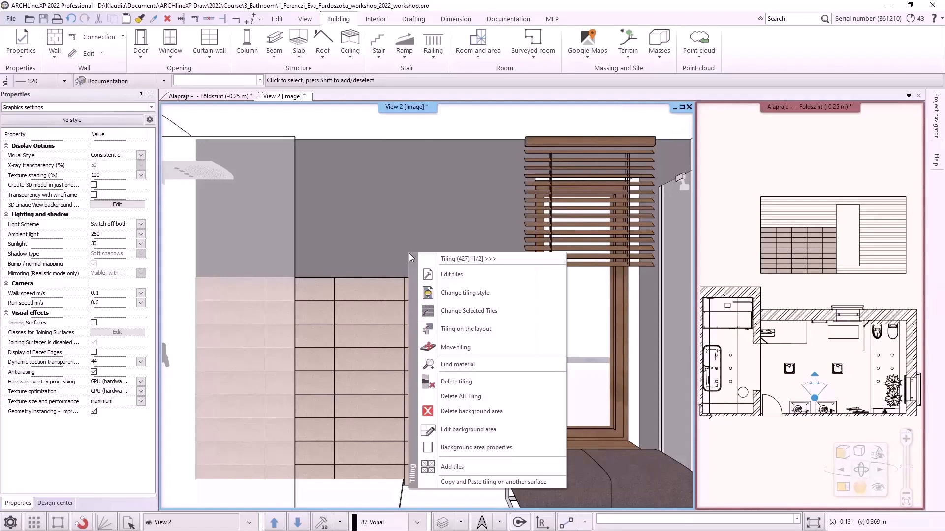
pyautogui.click(499, 396)
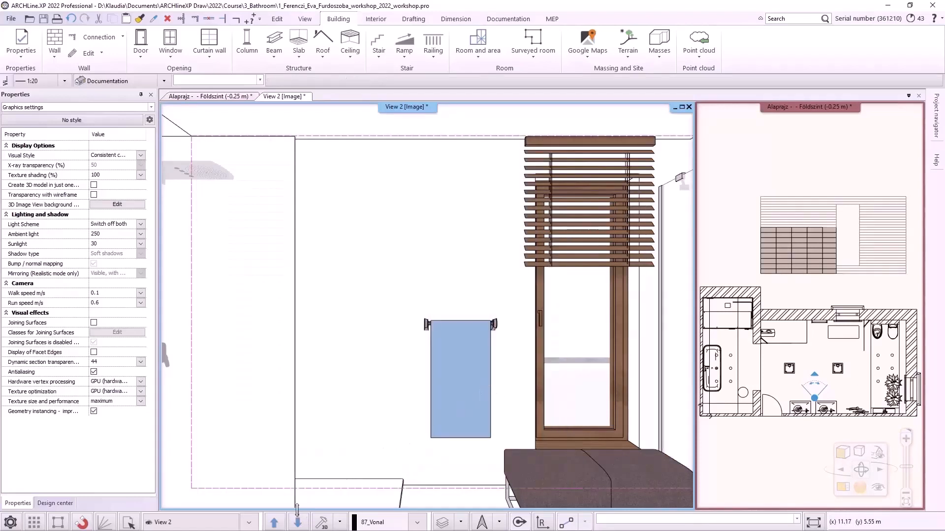
# Step: Switch to the saved view Bathroom_1 and start Tiling on wall side for all walls from the wall behind the two potted plants
pyautogui.click(248, 522)
pyautogui.click(200, 443)
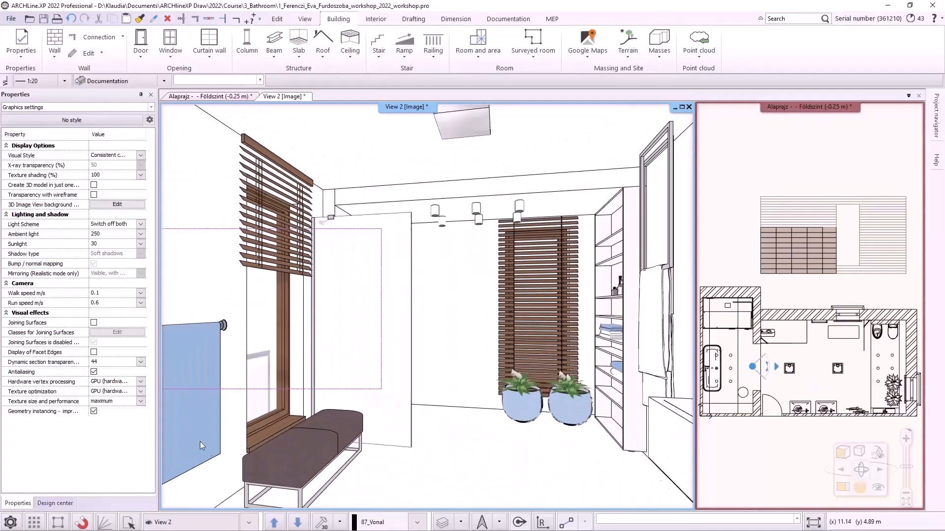
pyautogui.click(432, 297)
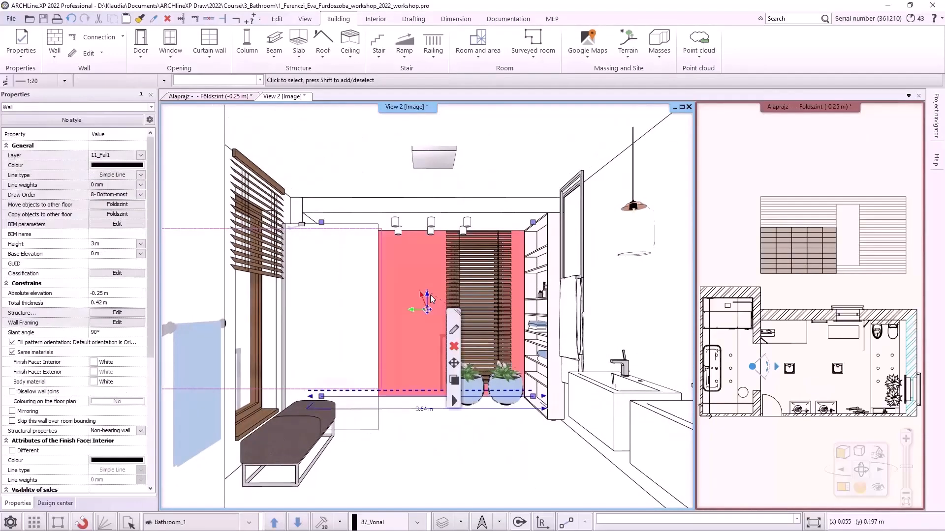
pyautogui.rightClick(462, 388)
pyautogui.moveTo(512, 271)
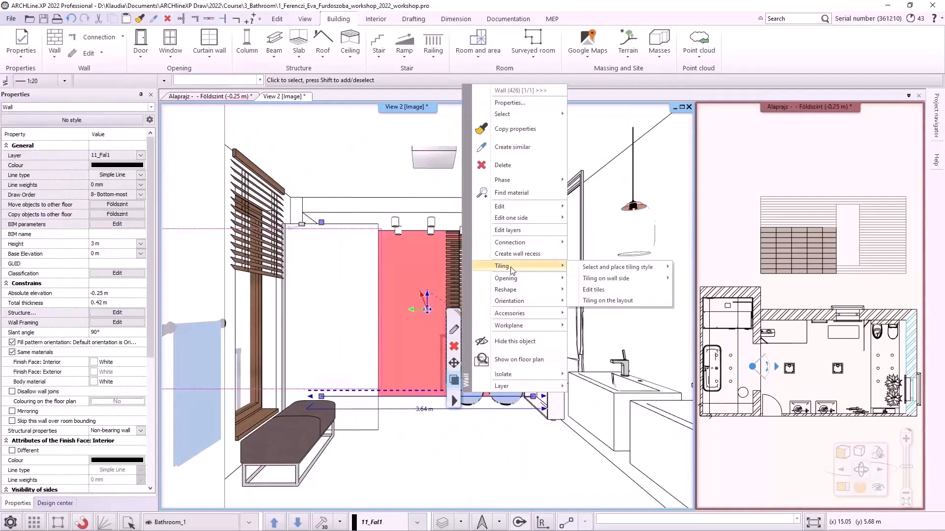
pyautogui.moveTo(623, 280)
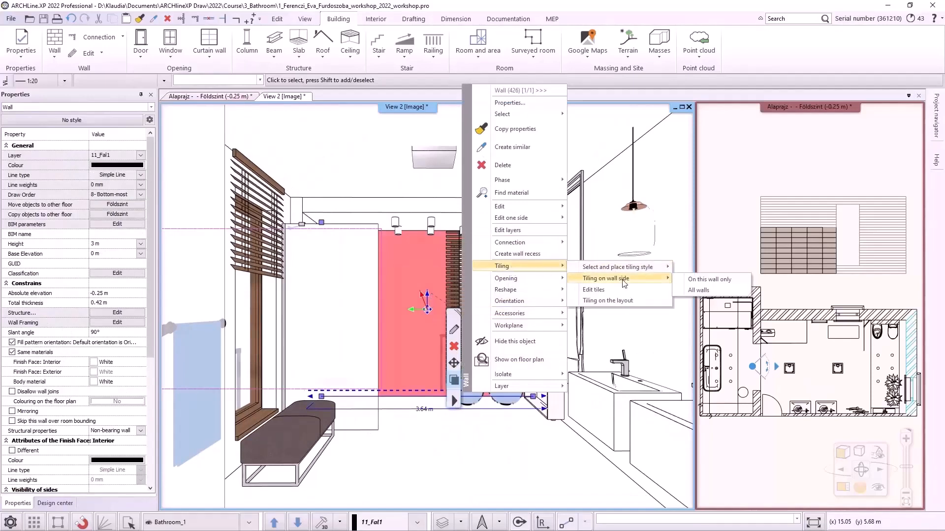
pyautogui.click(699, 290)
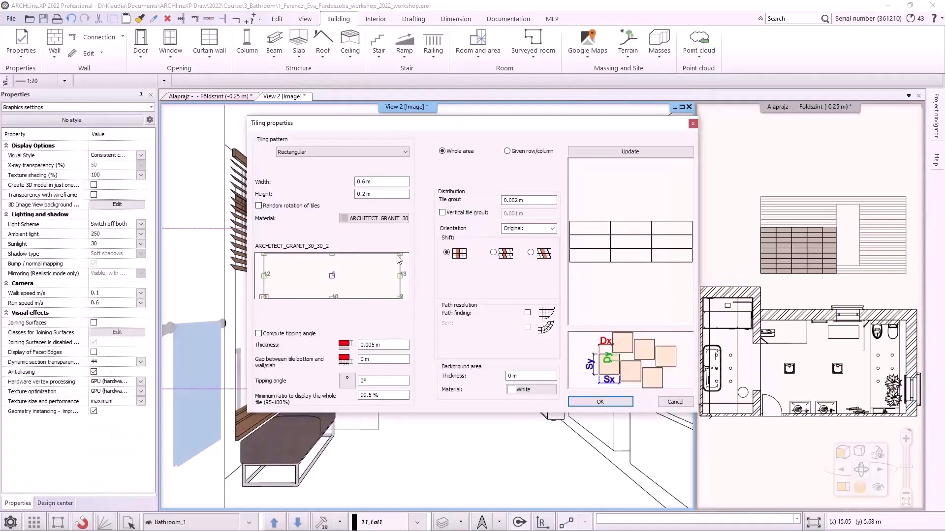
# Step: Search the materials for "house" and assign House-of-tones-White 898x328 as the tile material
pyautogui.click(360, 219)
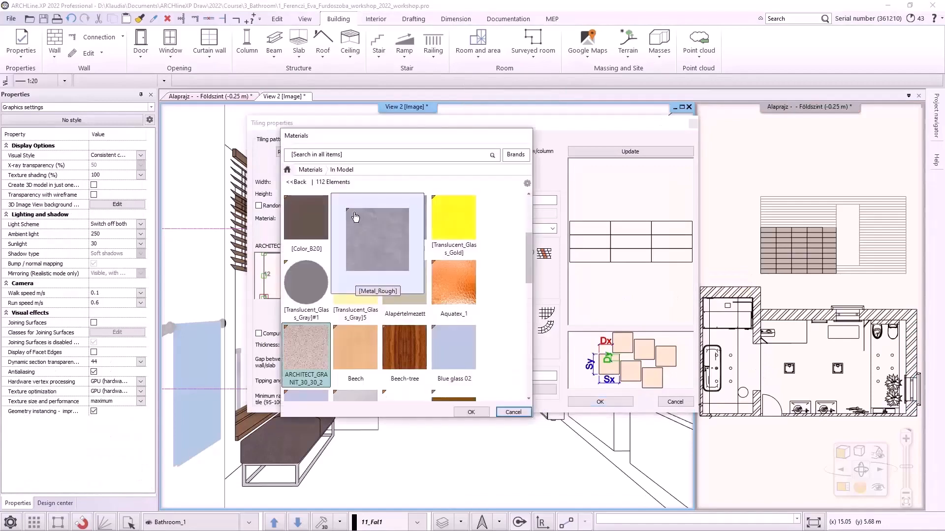
pyautogui.click(306, 156)
pyautogui.write('house')
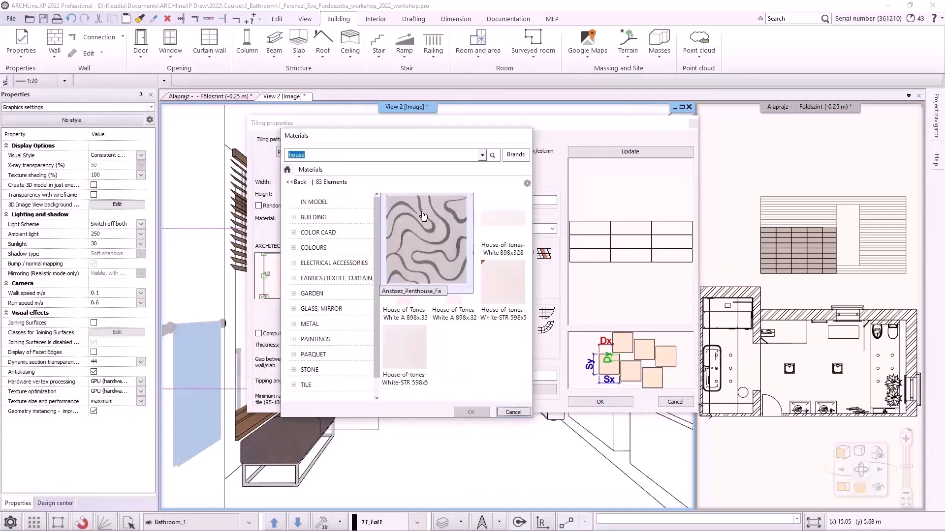
pyautogui.click(453, 224)
pyautogui.click(472, 412)
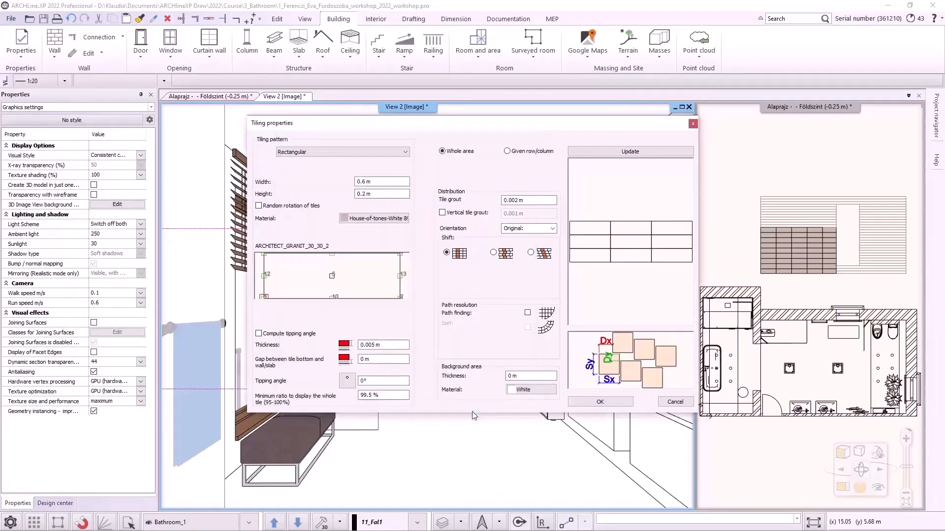
# Step: Set the tile orientation to Rotate left and apply a row shift (Dx) of 0.2 m
pyautogui.click(519, 200)
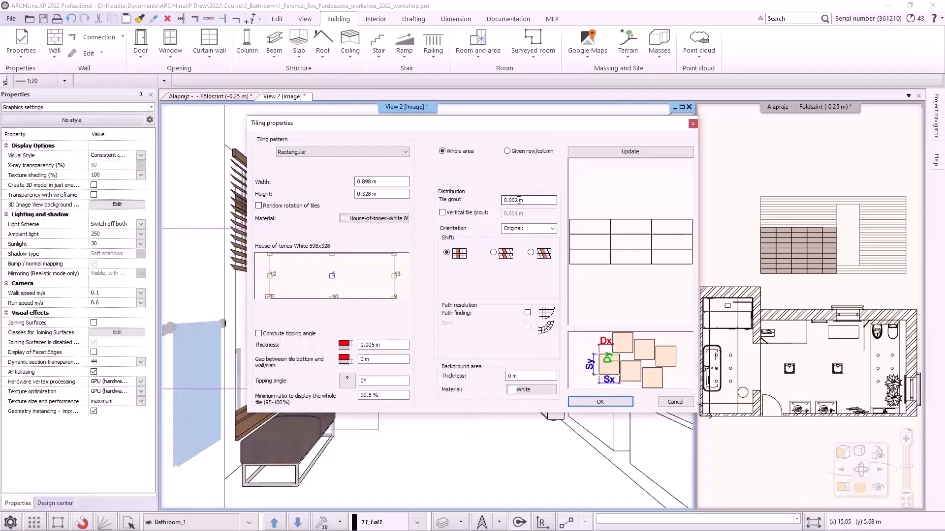
pyautogui.click(552, 228)
pyautogui.click(524, 245)
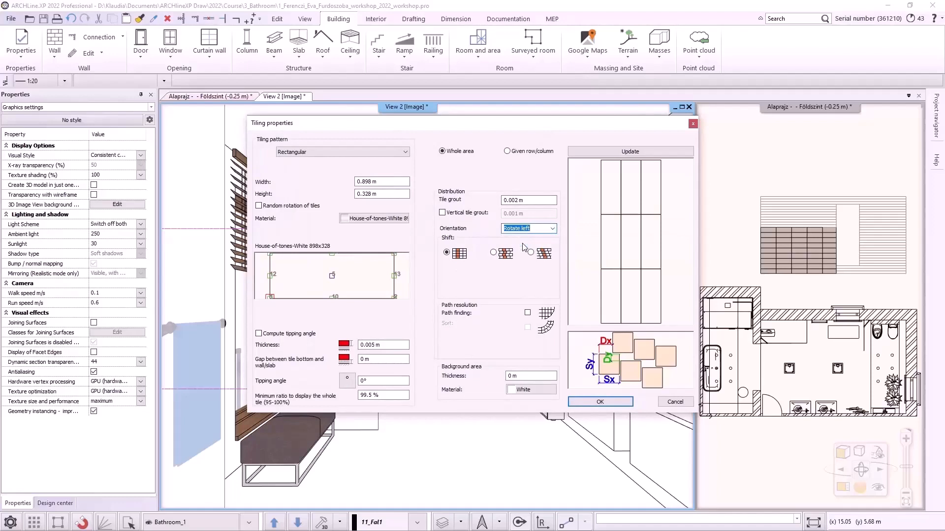
pyautogui.click(494, 253)
pyautogui.click(472, 286)
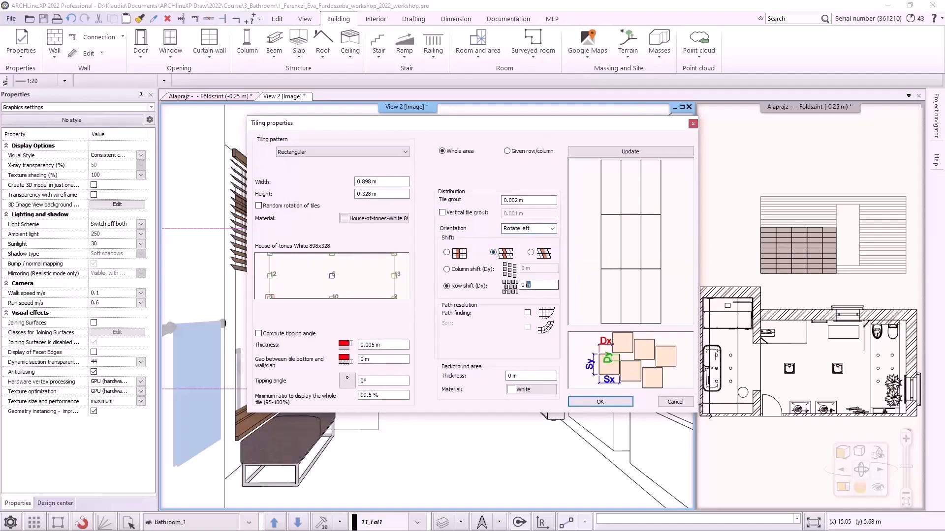
pyautogui.write('0,2')
pyautogui.press('Return')
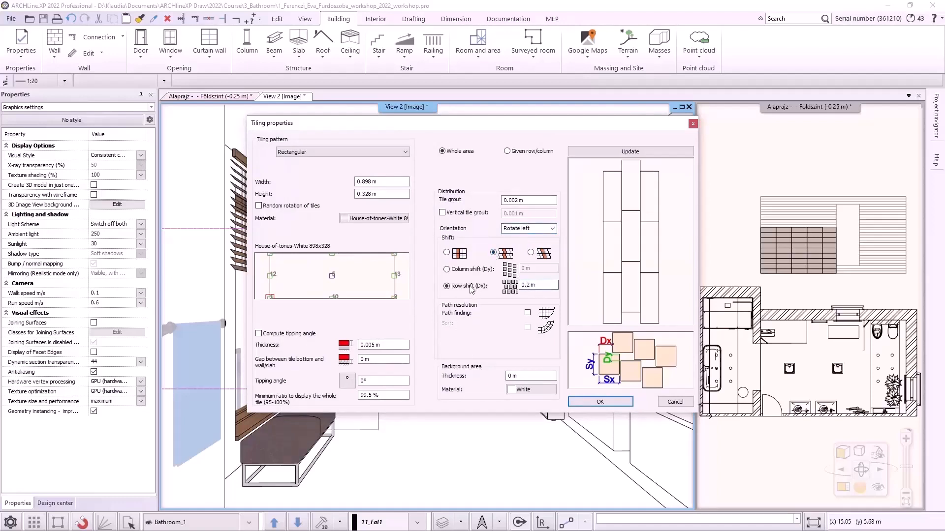
# Step: Set the background area to 0.002 m thick with the Bronze material, found by searching for "bronz", and apply the wall tiling
pyautogui.click(531, 376)
pyautogui.write('0.002')
pyautogui.click(531, 389)
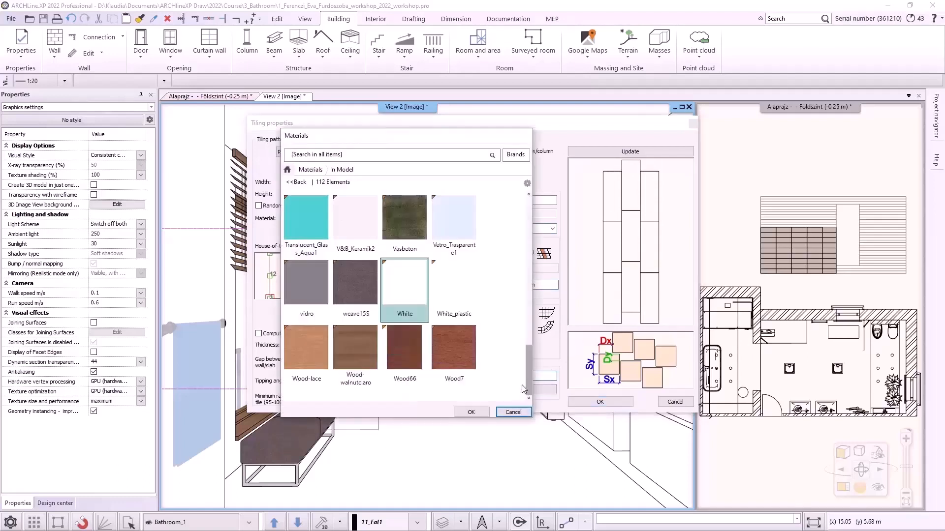
pyautogui.write('bronz')
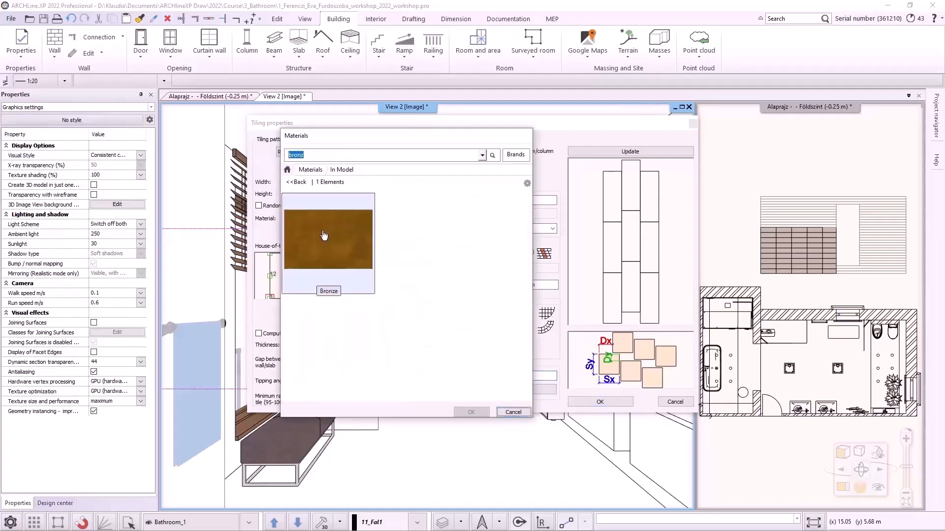
pyautogui.click(327, 232)
pyautogui.click(471, 412)
pyautogui.click(600, 402)
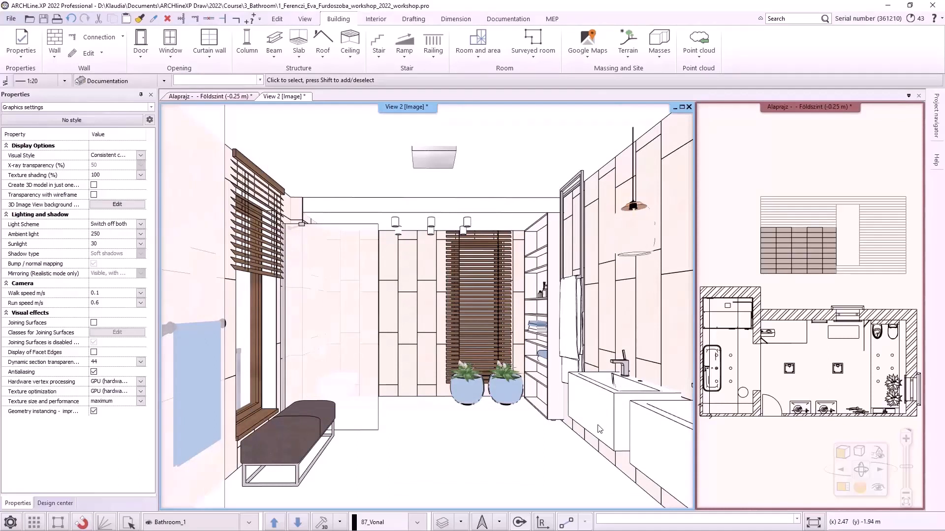
# Step: Select the bathroom's floor slab and start Tiling - full area on it
pyautogui.click(435, 450)
pyautogui.click(463, 502)
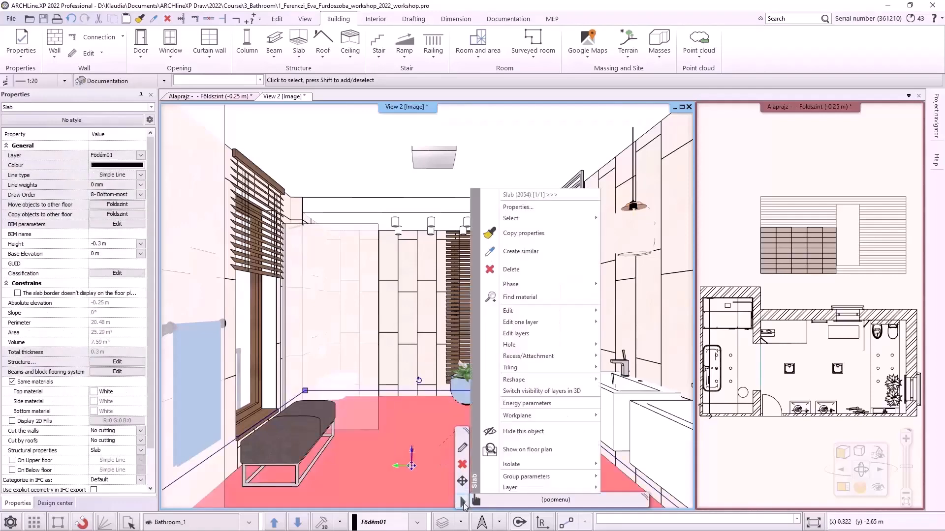
pyautogui.moveTo(541, 369)
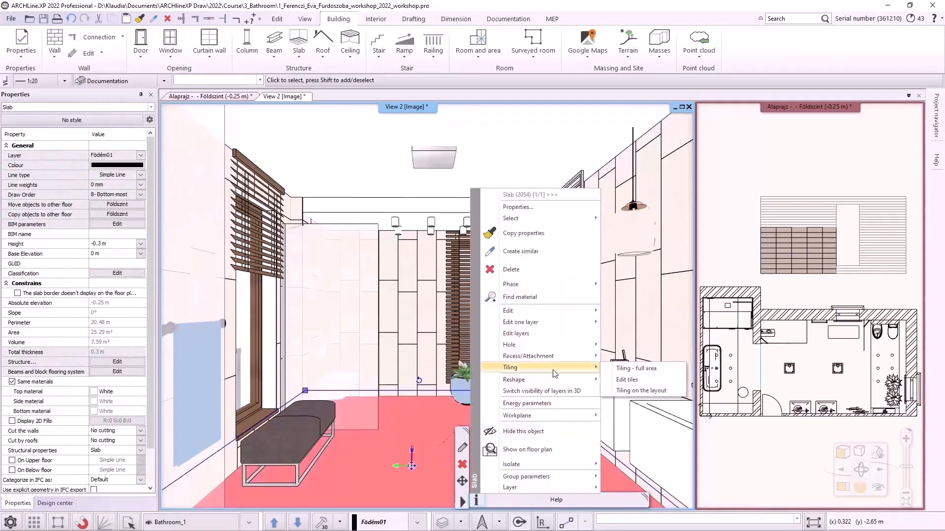
pyautogui.click(628, 374)
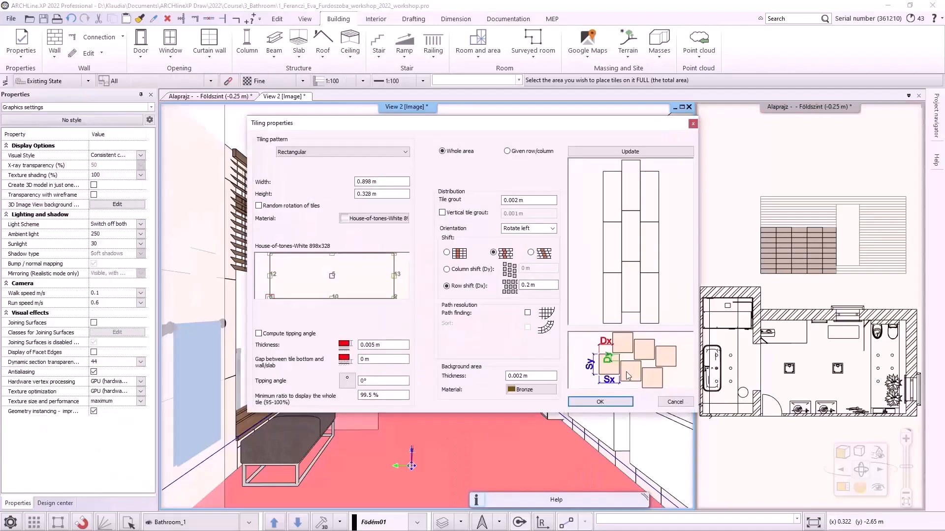
# Step: Search the materials for "house" and assign House-of-tones-White-STR 598x598 as the floor tile material
pyautogui.click(375, 218)
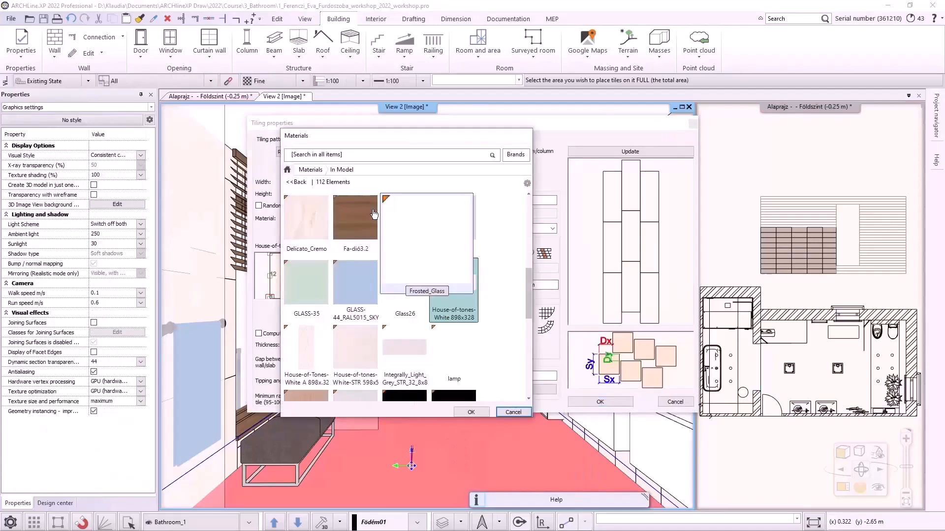
pyautogui.click(310, 156)
pyautogui.write('hou')
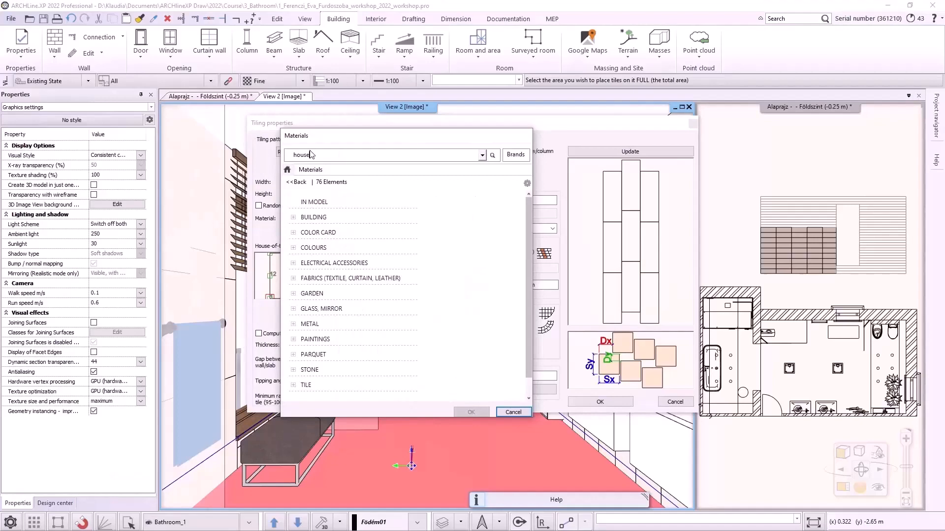
pyautogui.write('se')
pyautogui.press('Return')
pyautogui.click(402, 347)
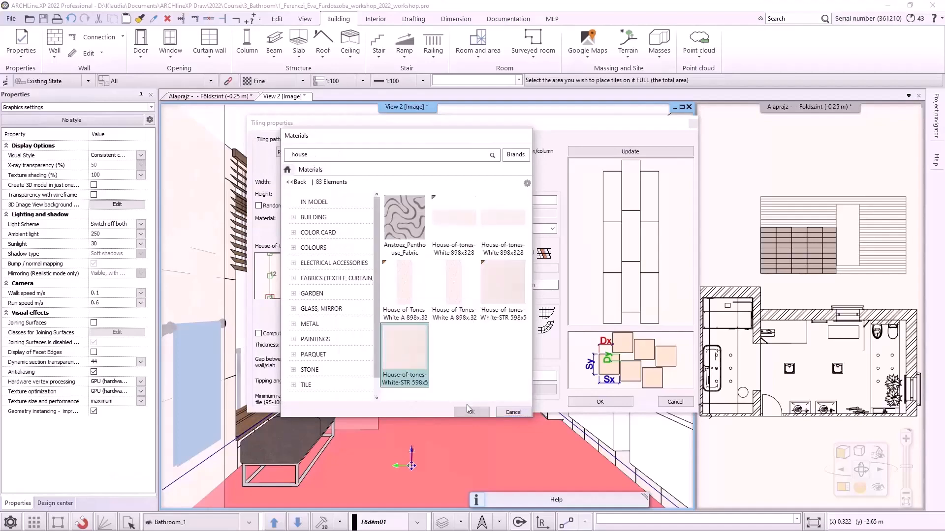
pyautogui.click(472, 412)
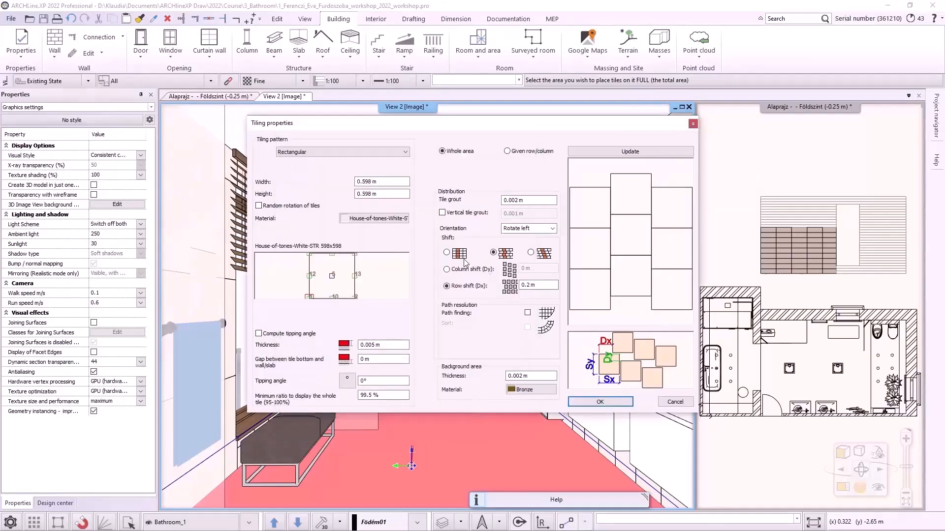
# Step: Set the floor tile orientation to Original, remove the shift between rows and accept the tiling properties
pyautogui.click(553, 229)
pyautogui.click(519, 237)
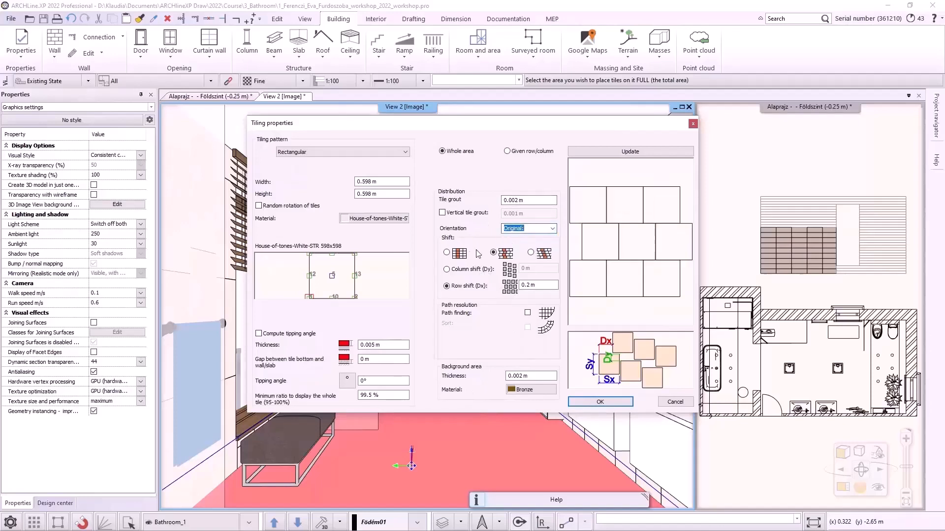
pyautogui.click(446, 253)
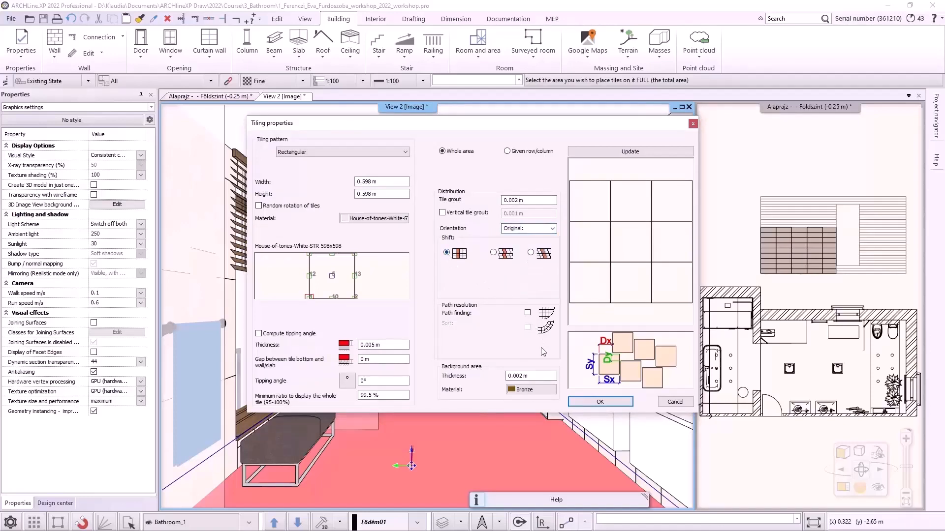
pyautogui.click(600, 402)
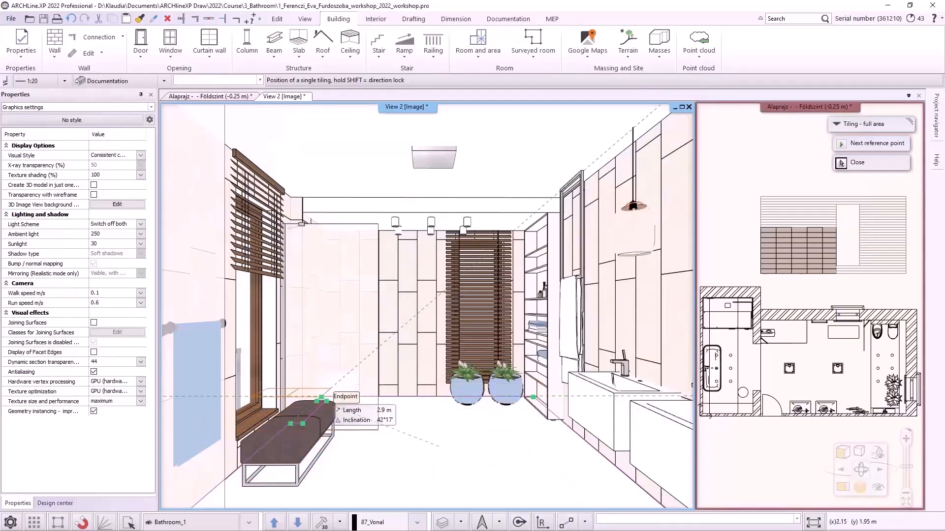
# Step: Place the floor tiling's reference point at the floor corner behind the bench and align its direction along the window wall
pyautogui.click(321, 398)
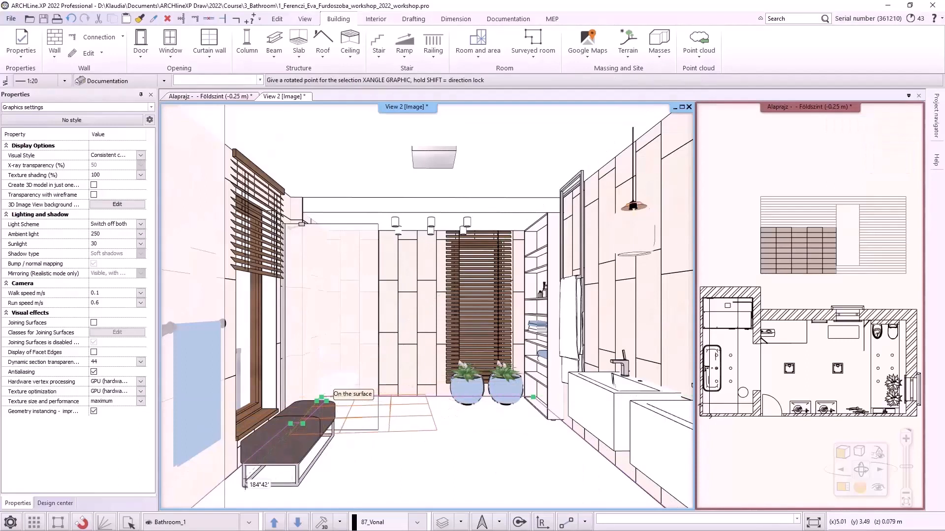
pyautogui.click(227, 478)
pyautogui.click(241, 468)
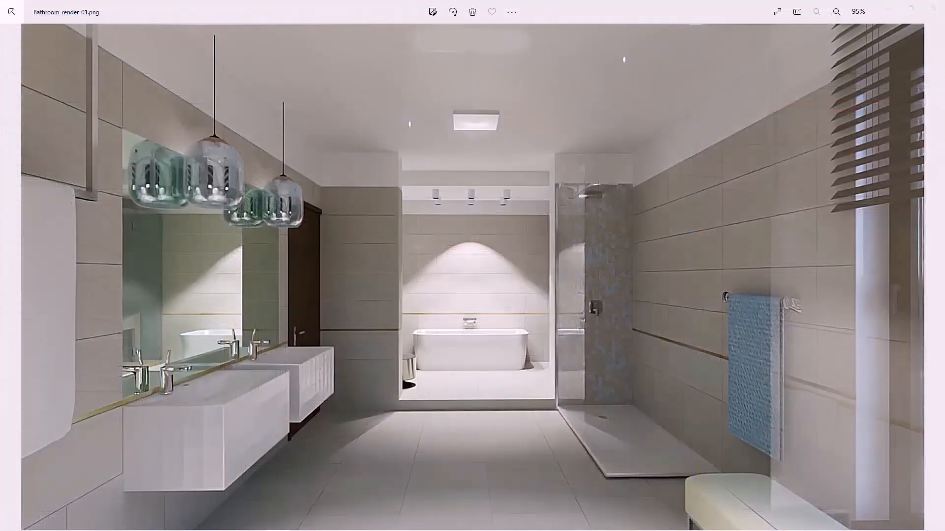
# Step: Return from the bathroom render image to the bathroom project and open the general Tiling properties
pyautogui.click(932, 276)
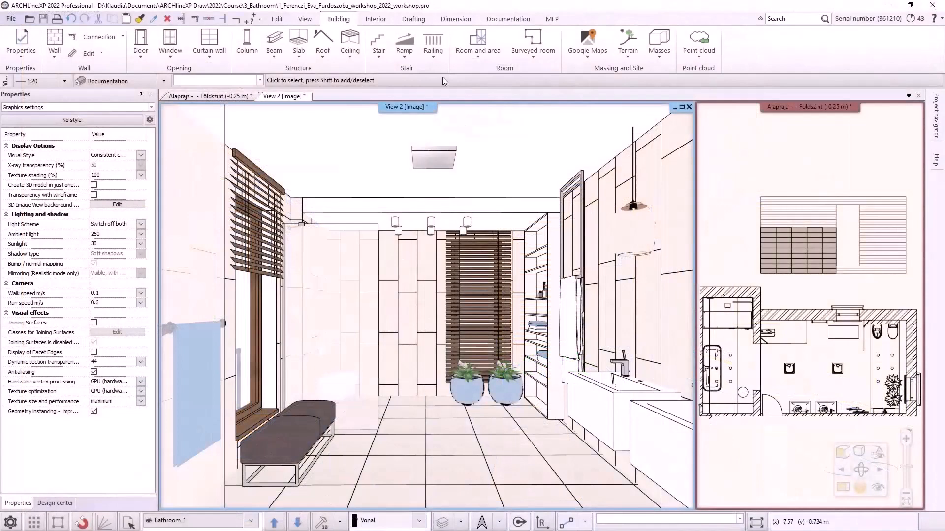
pyautogui.click(379, 18)
pyautogui.click(20, 44)
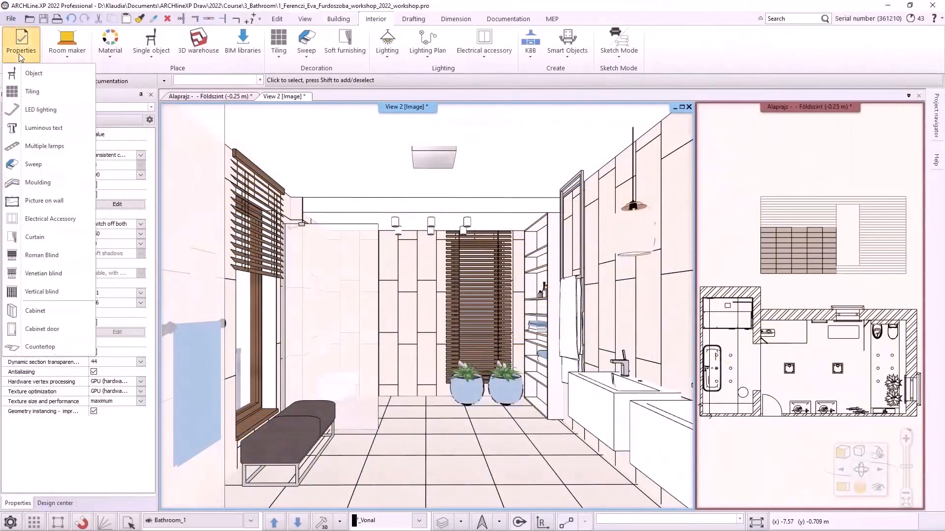
pyautogui.click(39, 93)
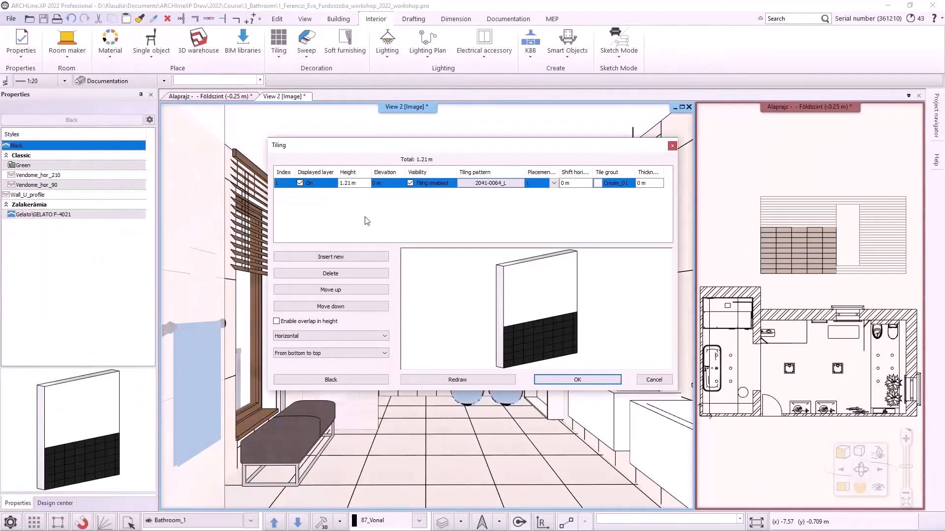
# Step: Search the materials for "house" and assign House-of-tones-White-STR 598x598 as the tiling pattern of the first layer
pyautogui.doubleClick(510, 183)
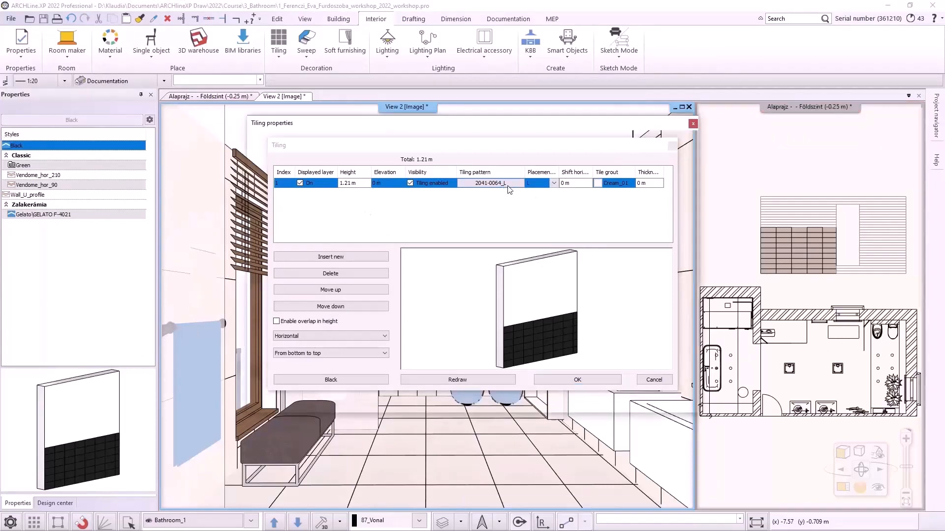
pyautogui.click(362, 218)
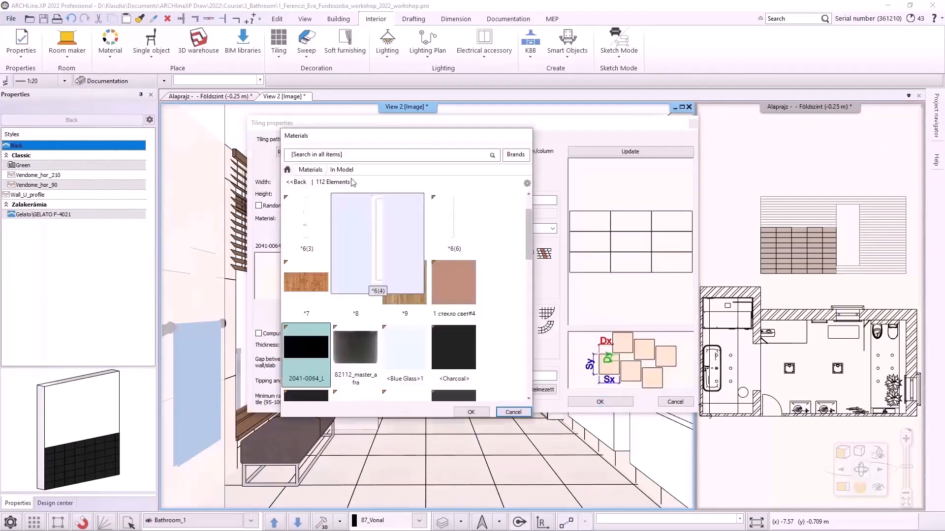
pyautogui.click(313, 157)
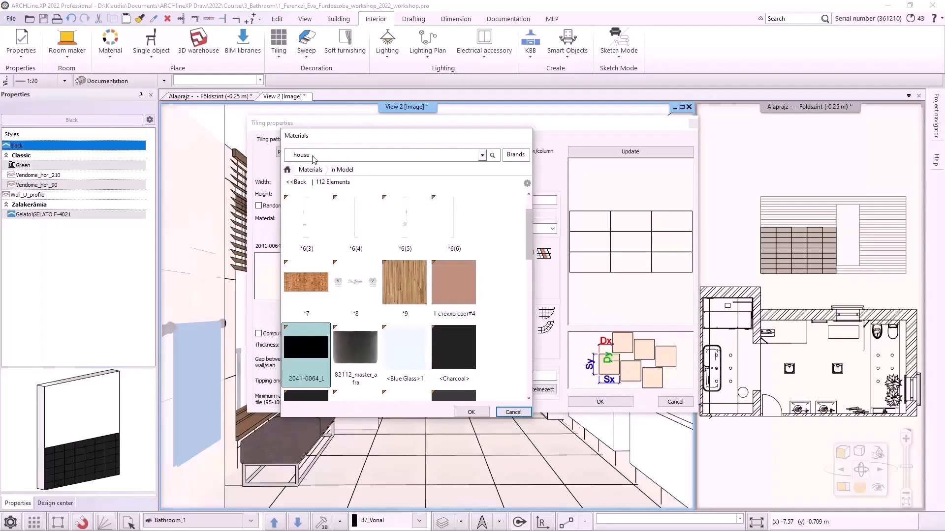
pyautogui.press('Return')
pyautogui.click(408, 217)
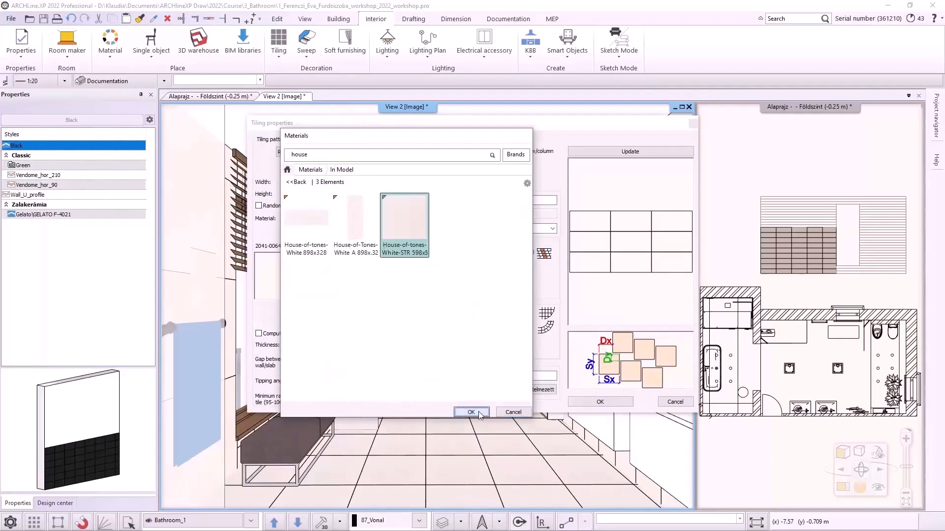
pyautogui.click(471, 412)
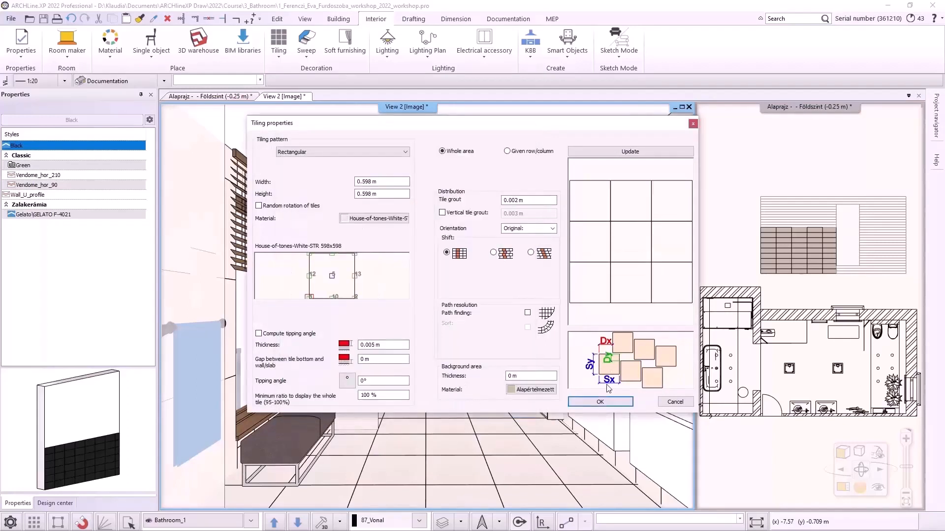
pyautogui.click(603, 404)
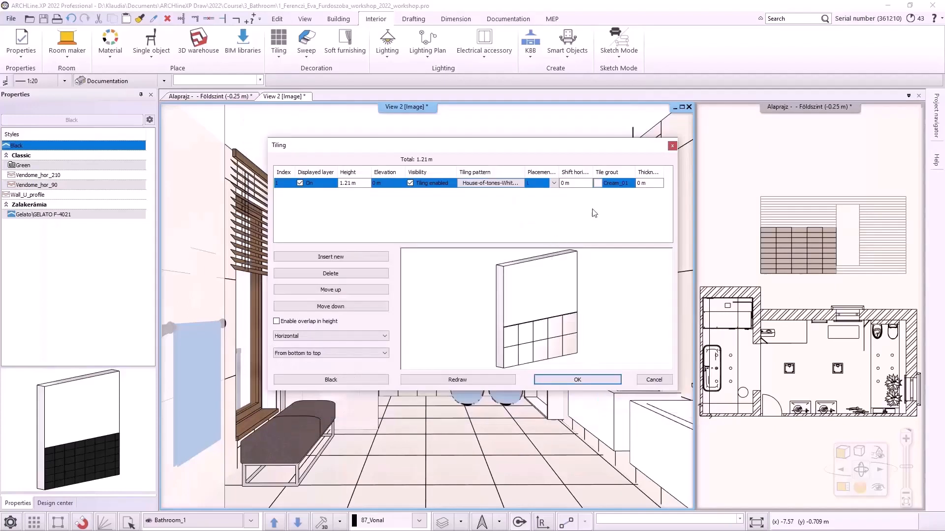
# Step: Search the materials for "white" and set the first layer's tile grout to White
pyautogui.click(614, 189)
pyautogui.click(352, 155)
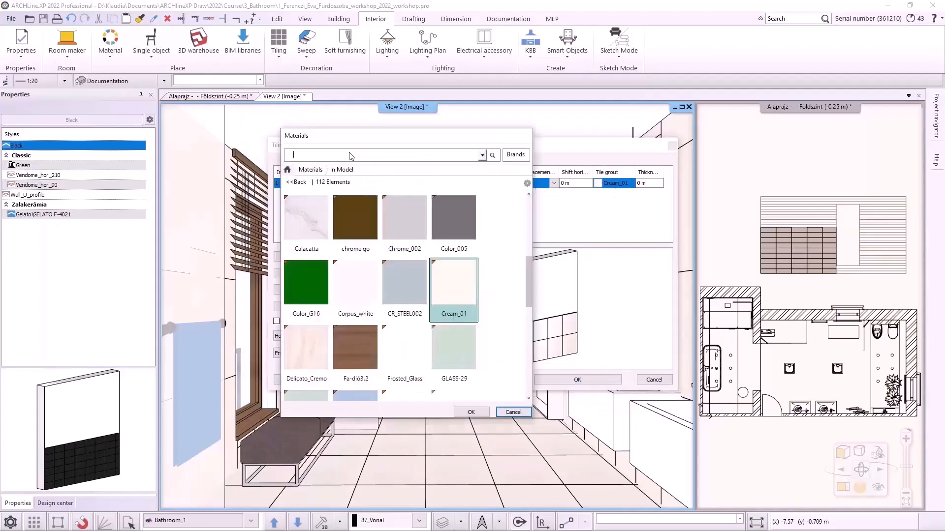
pyautogui.press('Return')
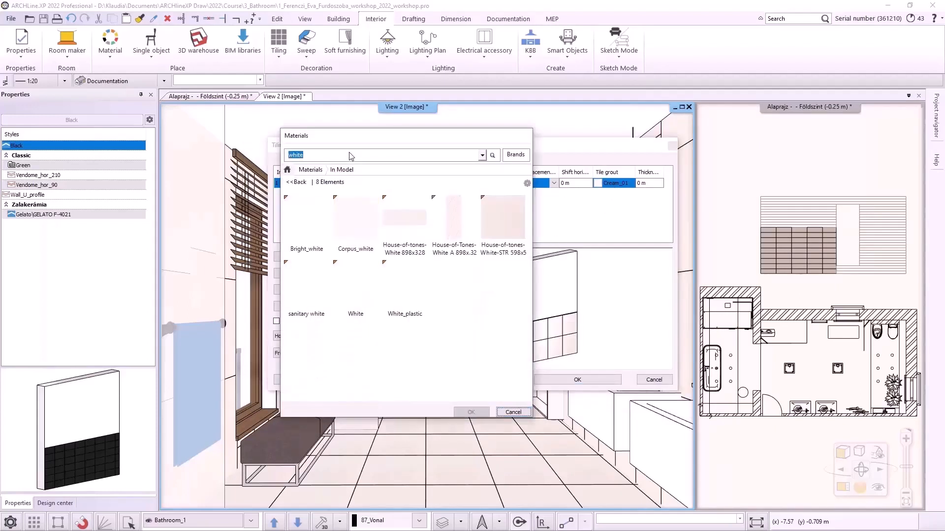
pyautogui.click(366, 290)
pyautogui.click(471, 412)
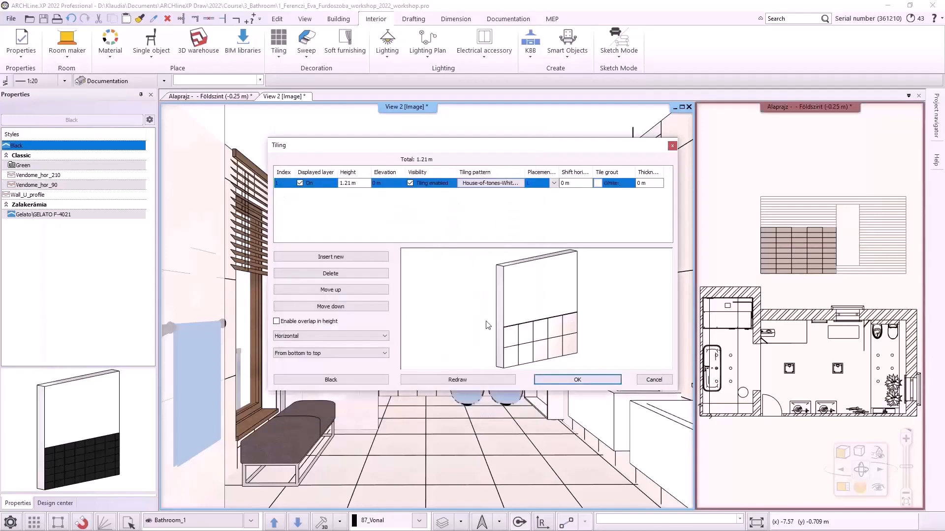
# Step: Set the first tiling layer's height to 0.6 m
pyautogui.doubleClick(356, 185)
pyautogui.write('0.6')
pyautogui.click(280, 185)
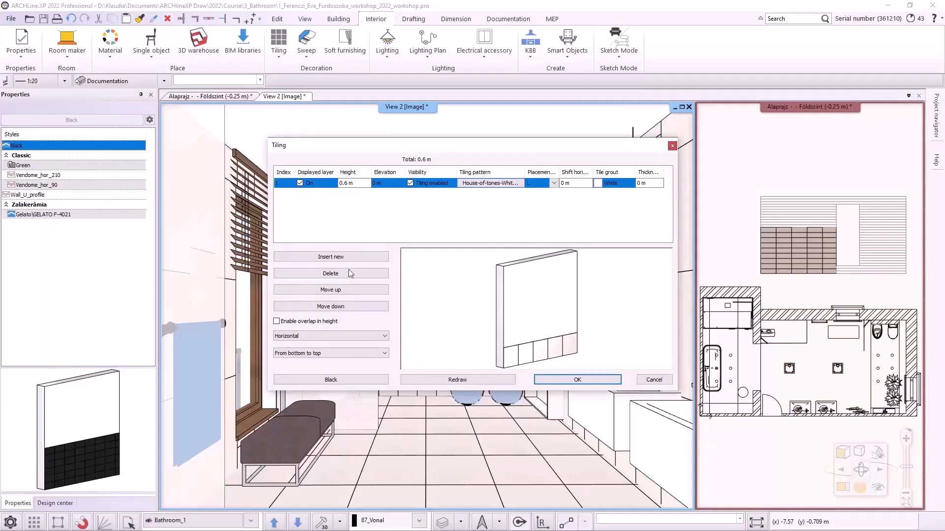
# Step: Insert a second tiling layer with House-of-tones-White 898x328 as its tile material and a height of 0.33 m
pyautogui.click(345, 257)
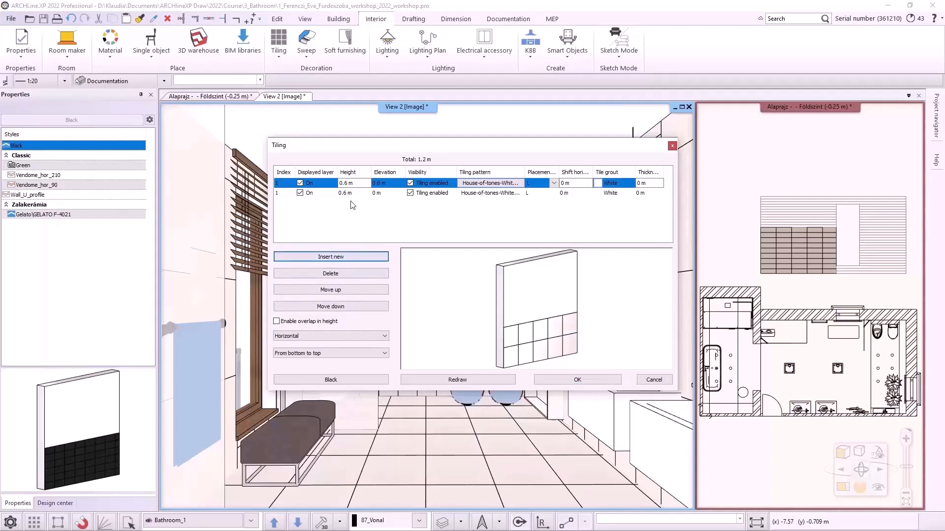
pyautogui.doubleClick(467, 195)
pyautogui.click(408, 210)
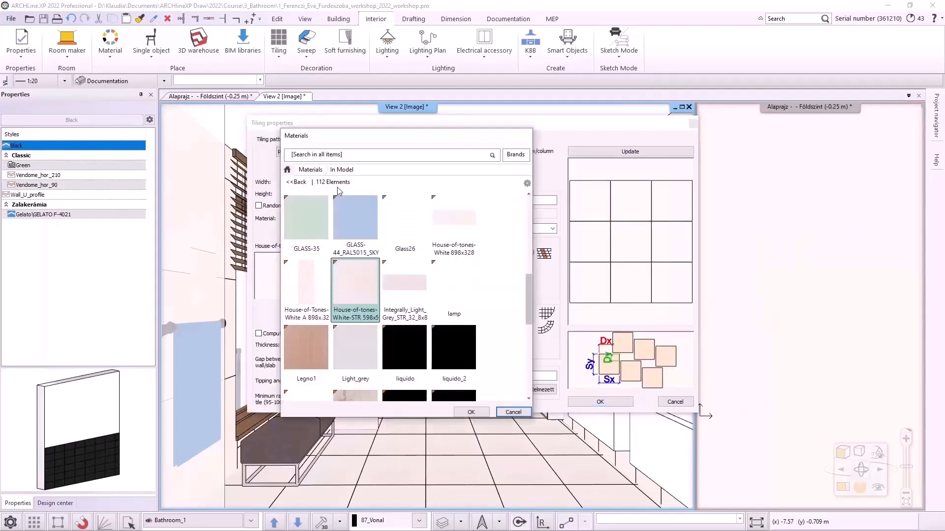
pyautogui.click(455, 228)
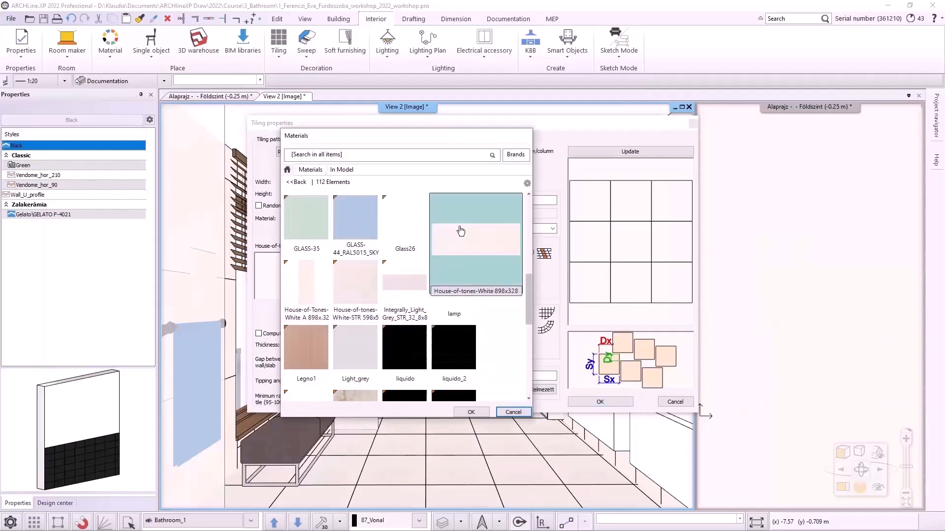
pyautogui.click(470, 412)
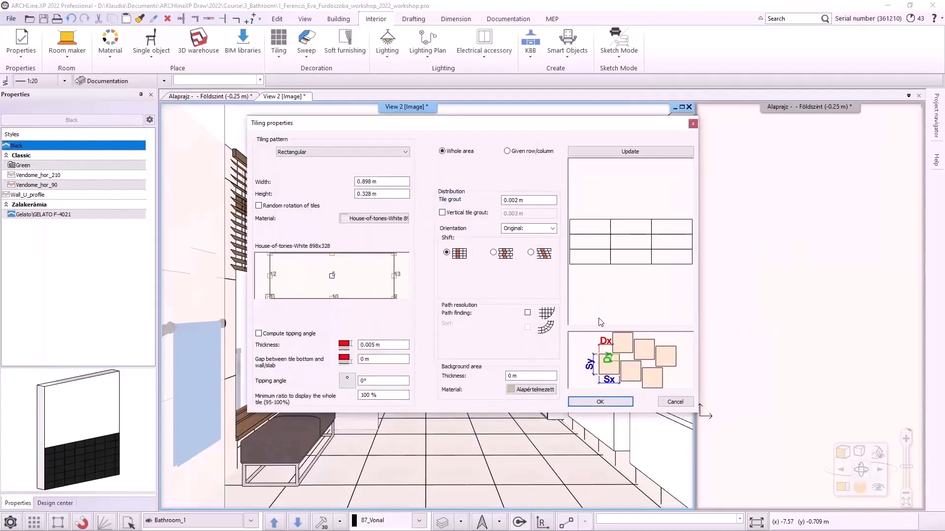
pyautogui.click(586, 402)
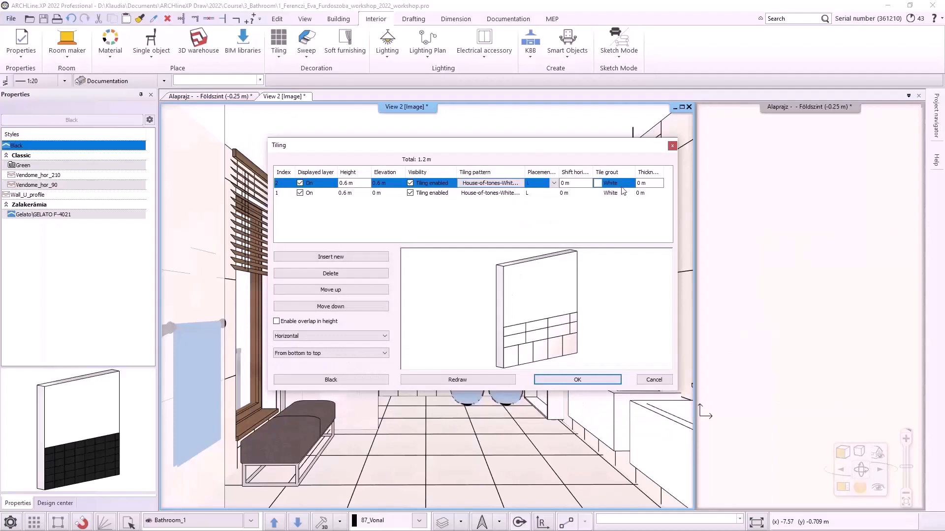
pyautogui.click(353, 184)
pyautogui.write('33')
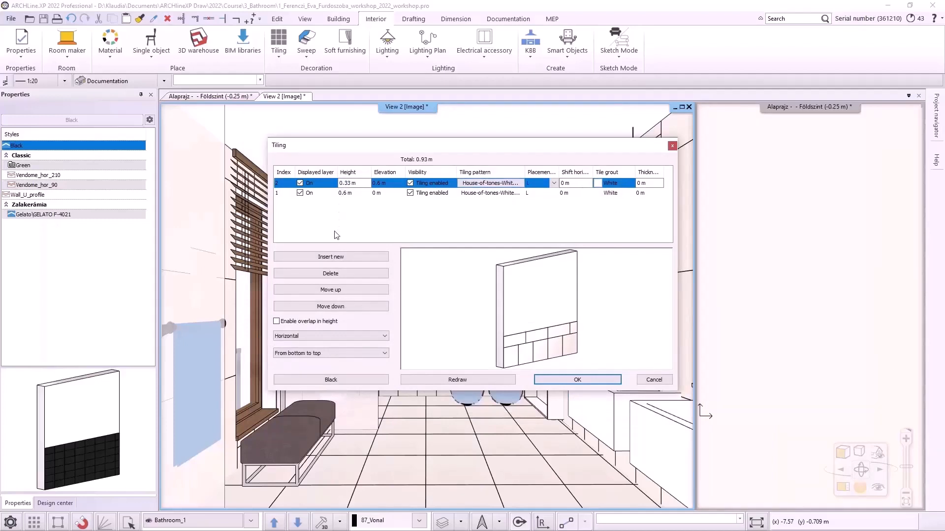
# Step: Insert a third tiling layer, search the materials for "steel" and assign steel-gold-pol-898x23_0 as its tile material
pyautogui.click(331, 257)
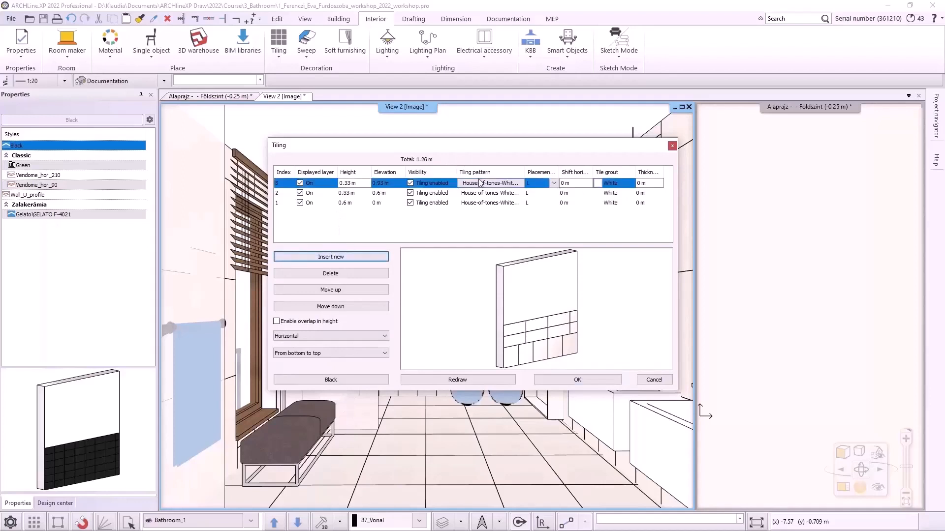
pyautogui.click(480, 183)
pyautogui.click(384, 218)
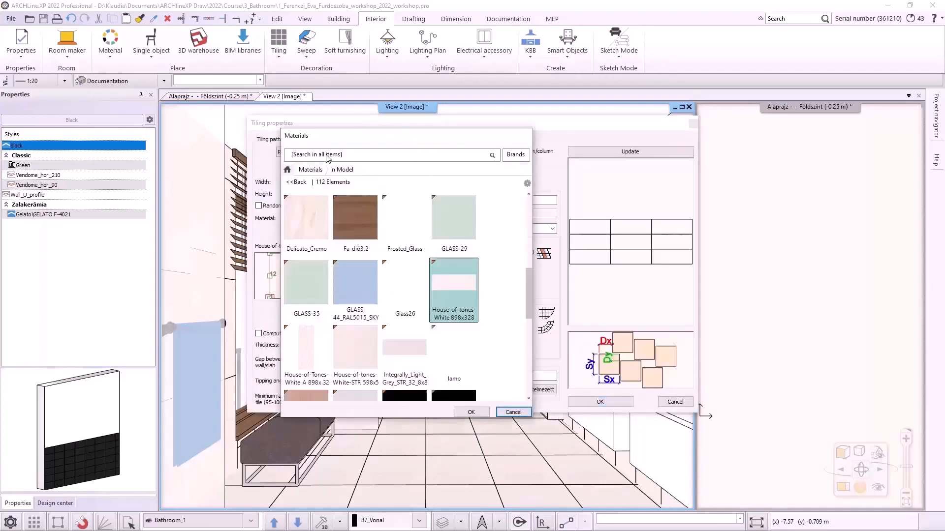
pyautogui.click(287, 169)
pyautogui.click(304, 157)
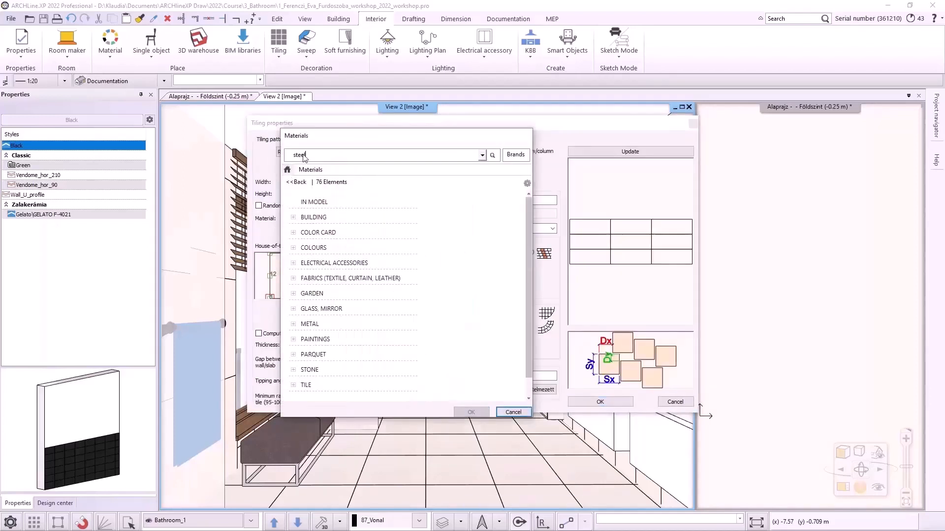
pyautogui.press('Return')
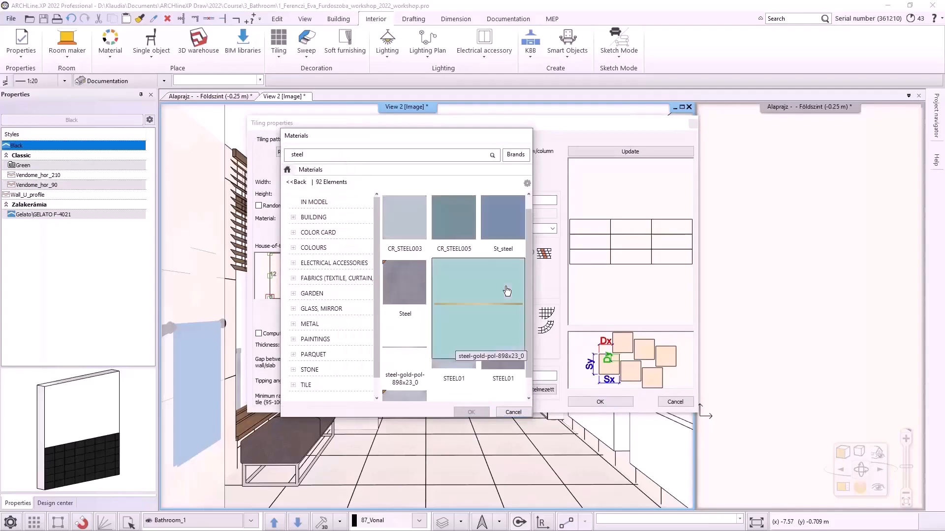
pyautogui.click(507, 290)
pyautogui.click(472, 411)
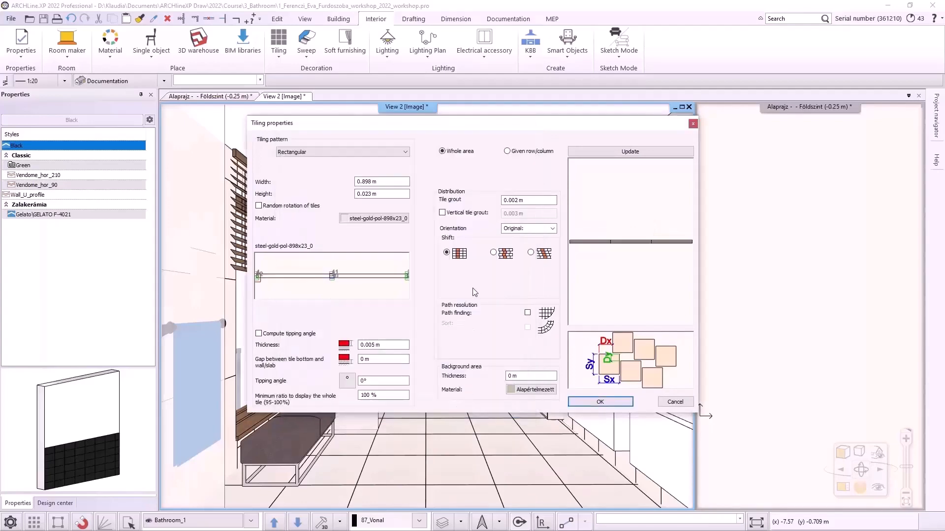
pyautogui.click(597, 401)
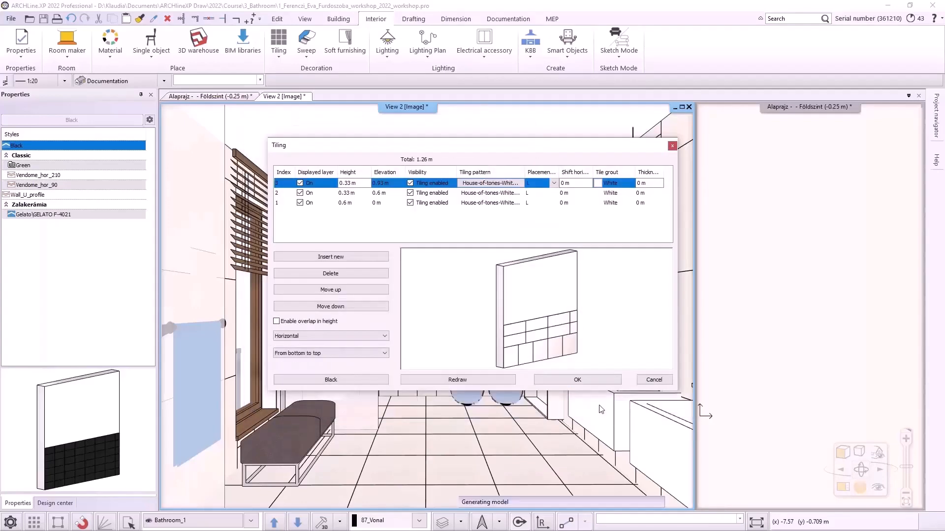
# Step: Set the third tiling layer's height to 0.023 m and check the thin gold strip in the preview
pyautogui.click(346, 183)
pyautogui.write('0.02')
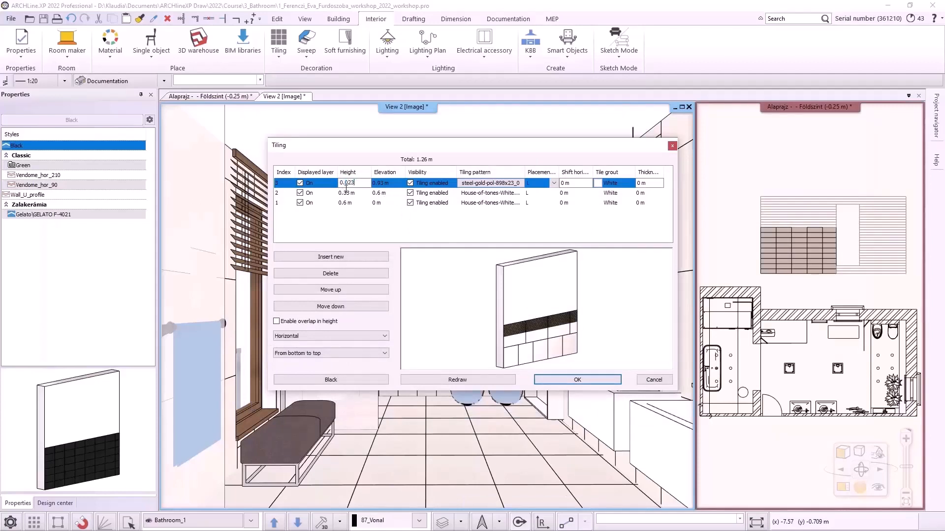
pyautogui.press('Return')
pyautogui.scroll(5, 498, 323)
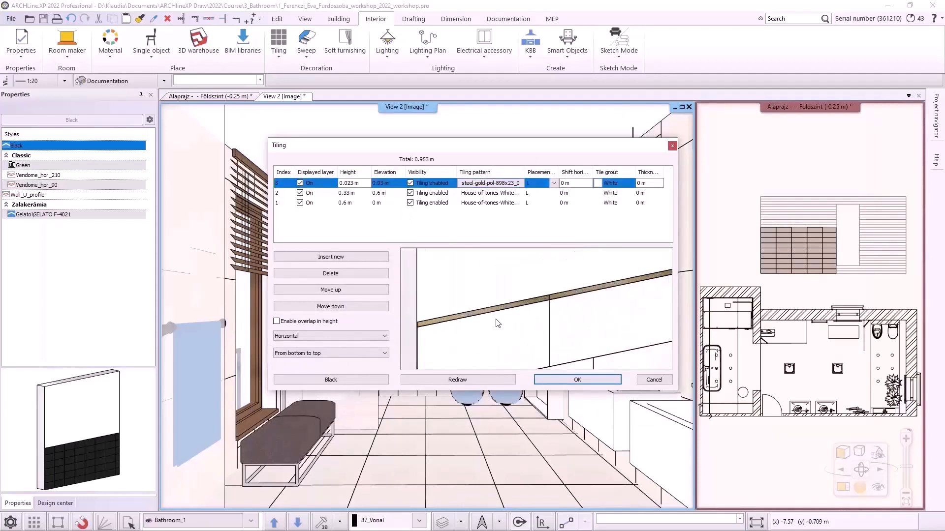
# Step: Insert a fourth tiling layer, search the materials for "house" and assign House-of-Tones-White A 898x328 as its tile material
pyautogui.click(339, 257)
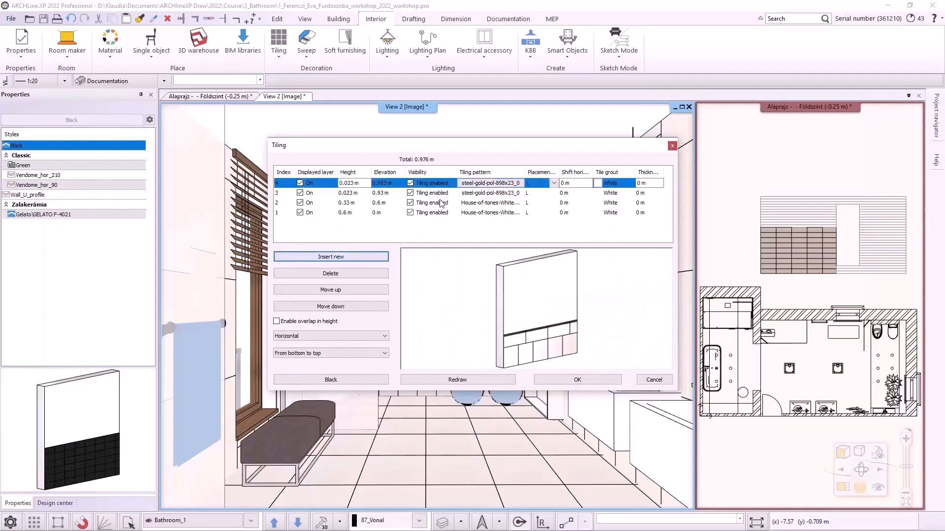
pyautogui.click(490, 184)
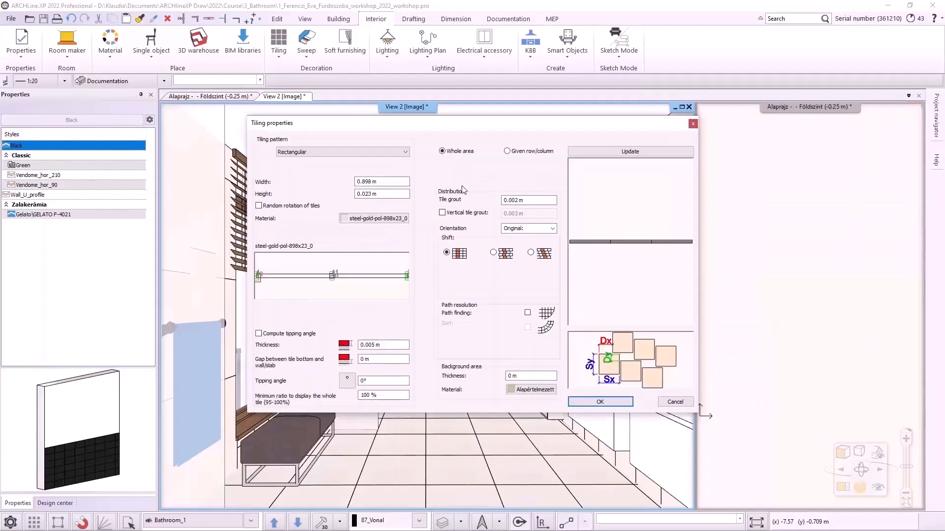
pyautogui.click(367, 221)
pyautogui.click(320, 155)
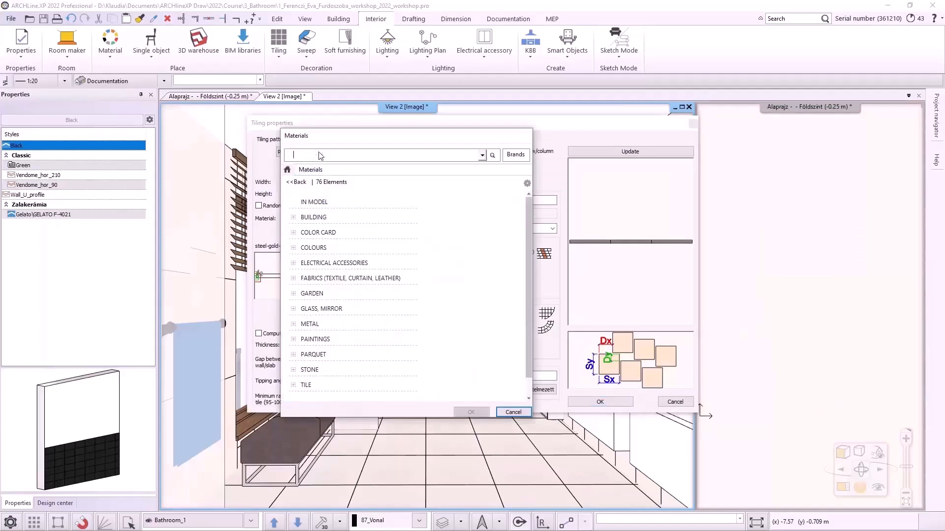
pyautogui.write('house')
pyautogui.press('Return')
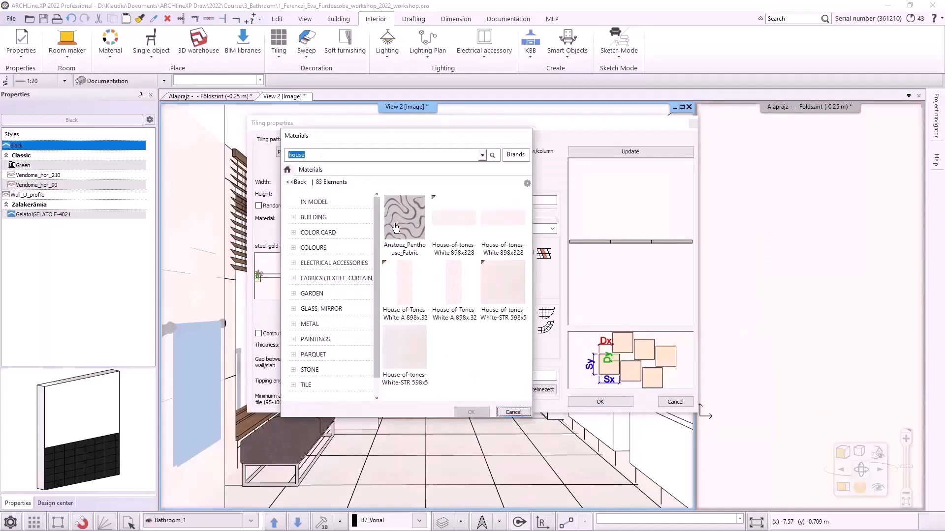
pyautogui.doubleClick(437, 334)
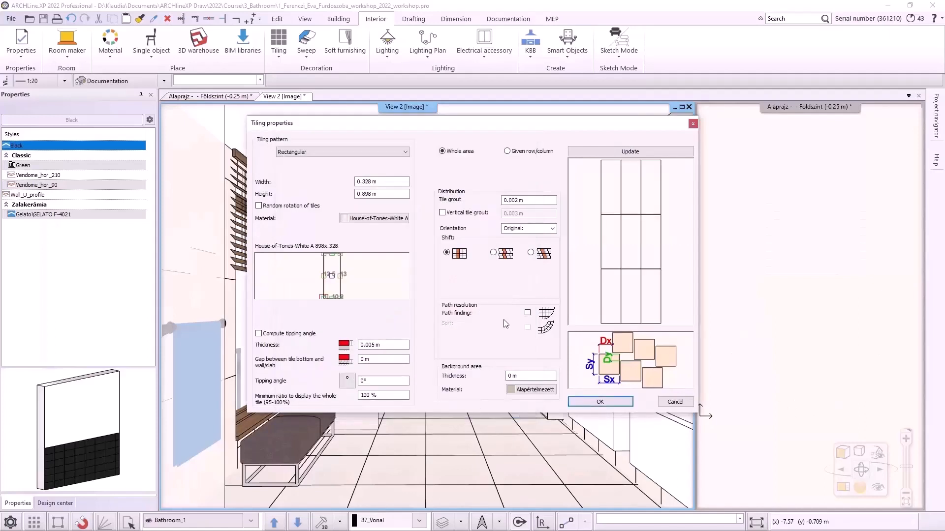
# Step: Set the fourth layer's tile orientation to Rotate left and its height to 1.65 m
pyautogui.click(552, 229)
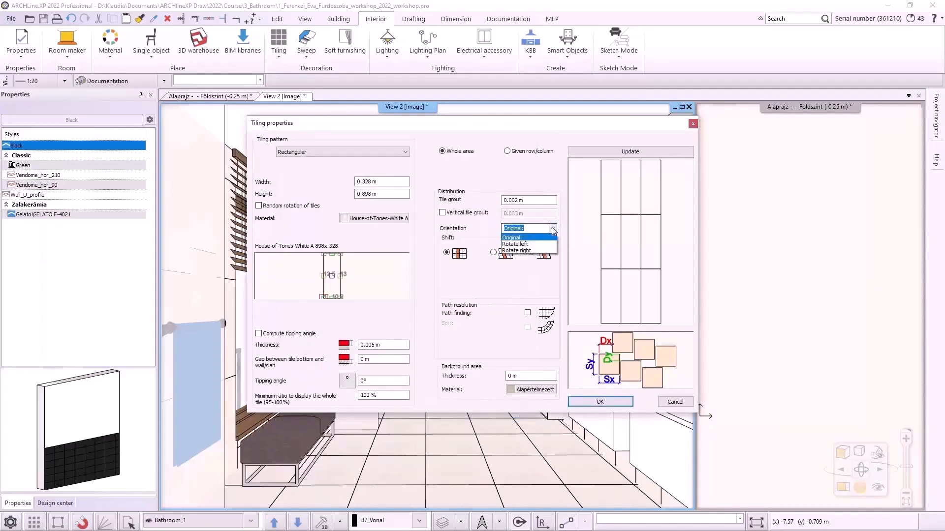
pyautogui.click(525, 242)
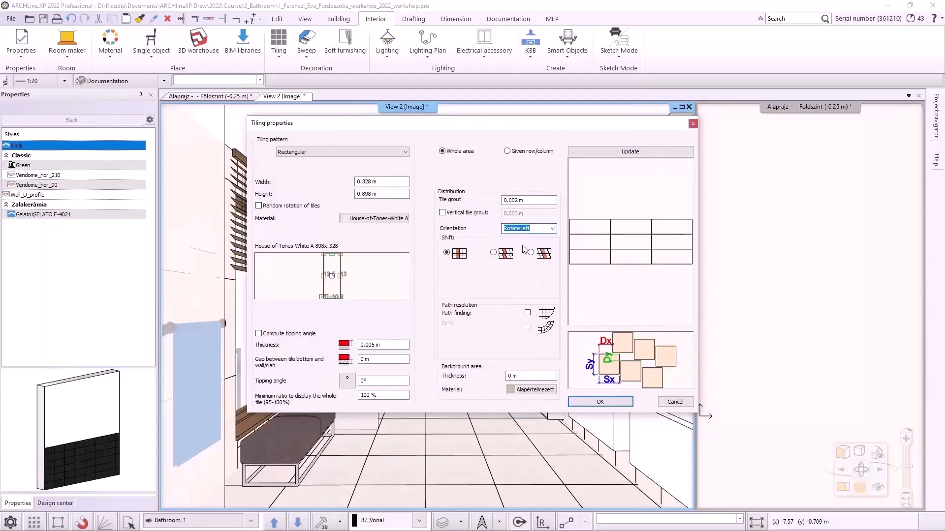
pyautogui.click(600, 402)
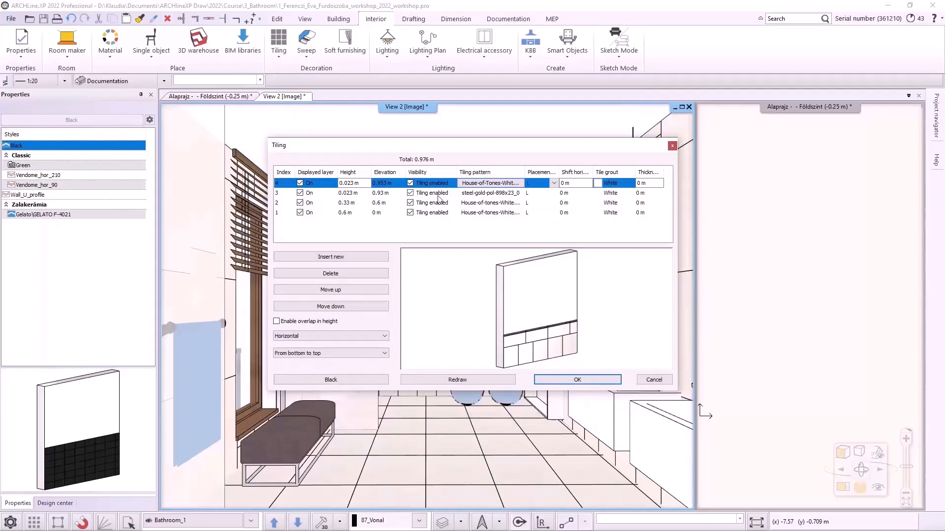
pyautogui.click(359, 183)
pyautogui.moveTo(359, 183); pyautogui.dragTo(348, 188)
pyautogui.write('1,65')
pyautogui.press('Return')
# Step: Insert a fifth tiling layer with tiling disabled, a height of 1 m and placement L
pyautogui.click(347, 257)
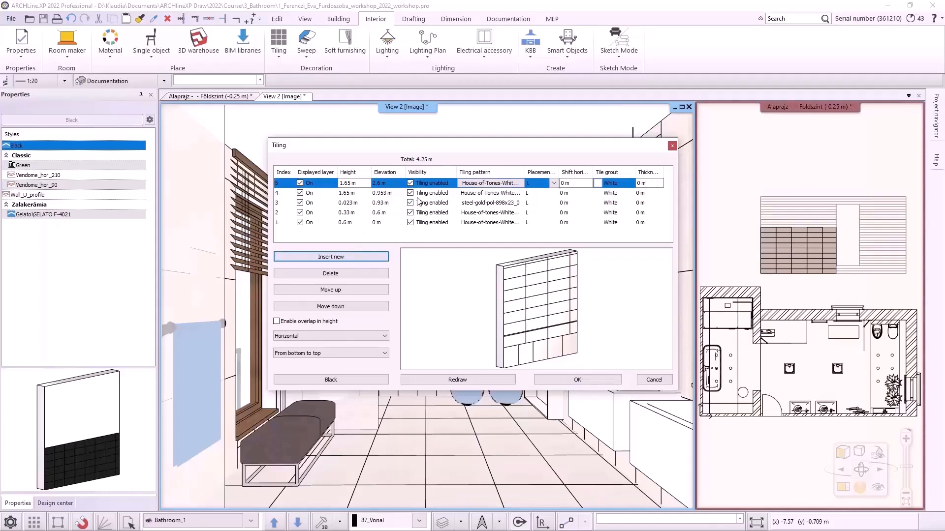
pyautogui.click(412, 184)
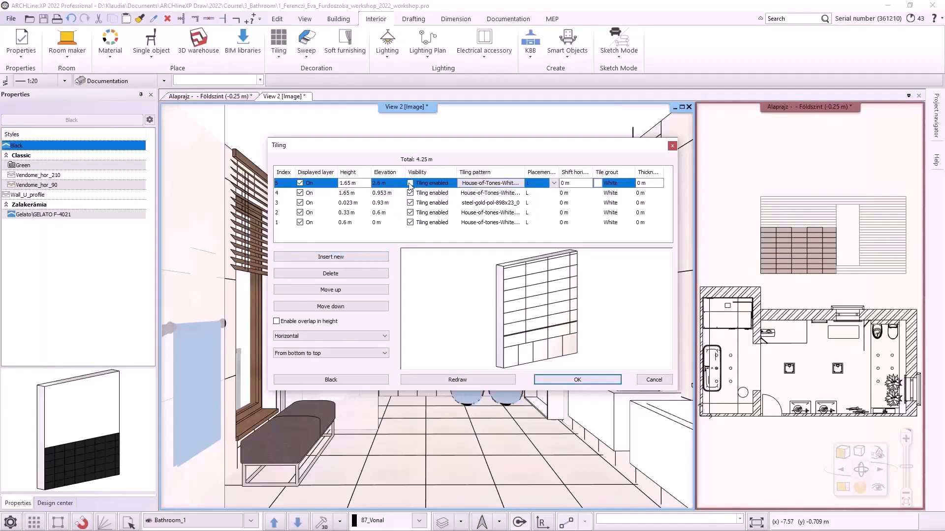
pyautogui.click(352, 183)
pyautogui.write('1')
pyautogui.click(490, 266)
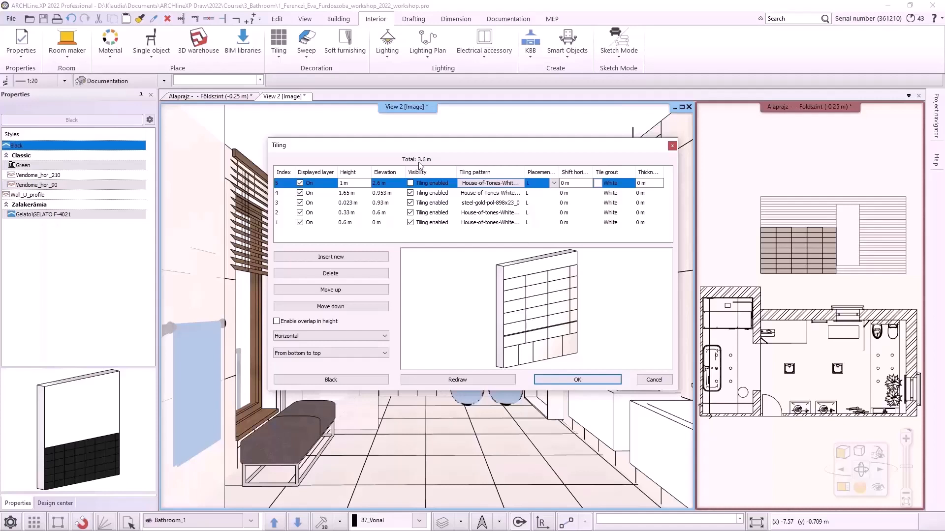
pyautogui.click(553, 184)
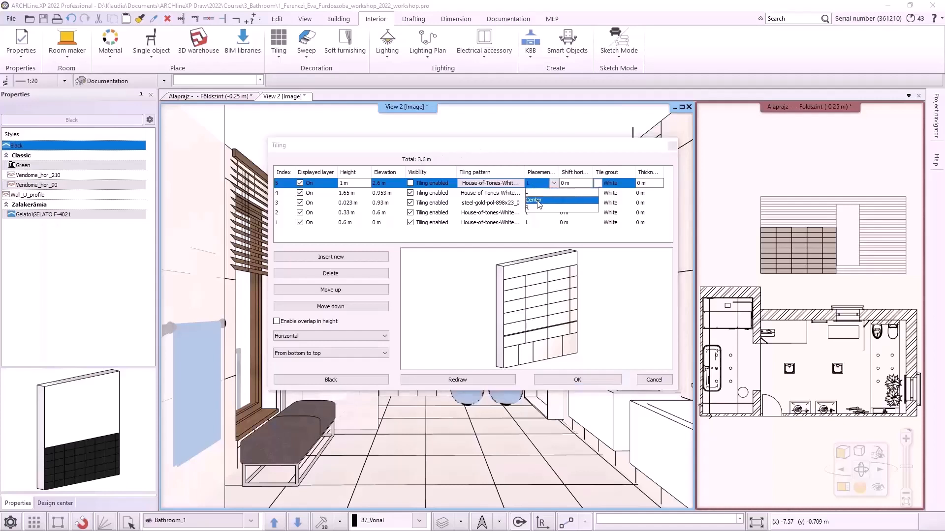
pyautogui.click(535, 192)
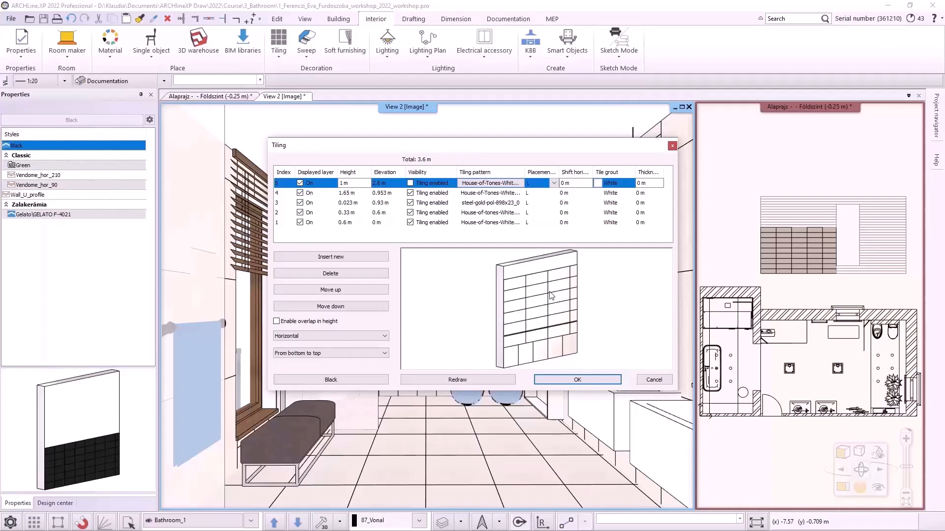
# Step: Save the five-layer tiling as a new style named Tubadzin, activate it and accept the tiling settings
pyautogui.click(361, 380)
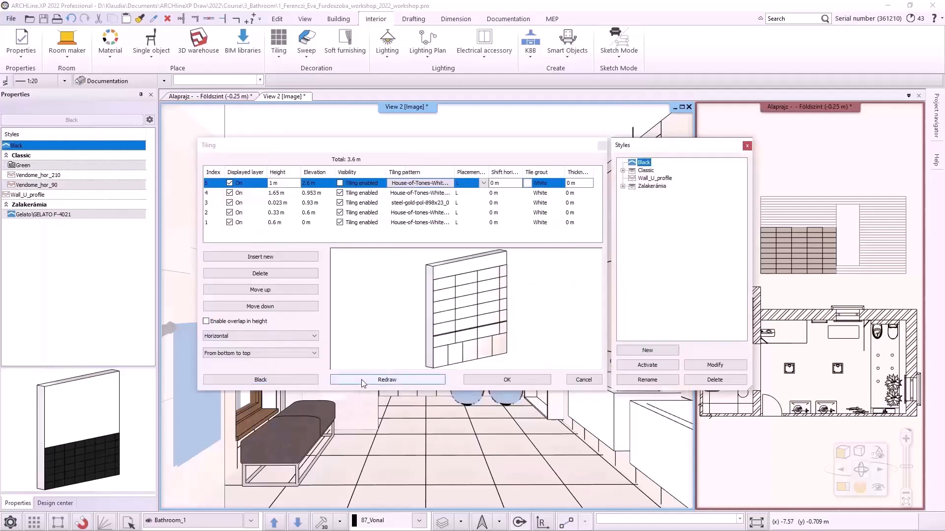
pyautogui.click(647, 350)
pyautogui.write('Tubadzin')
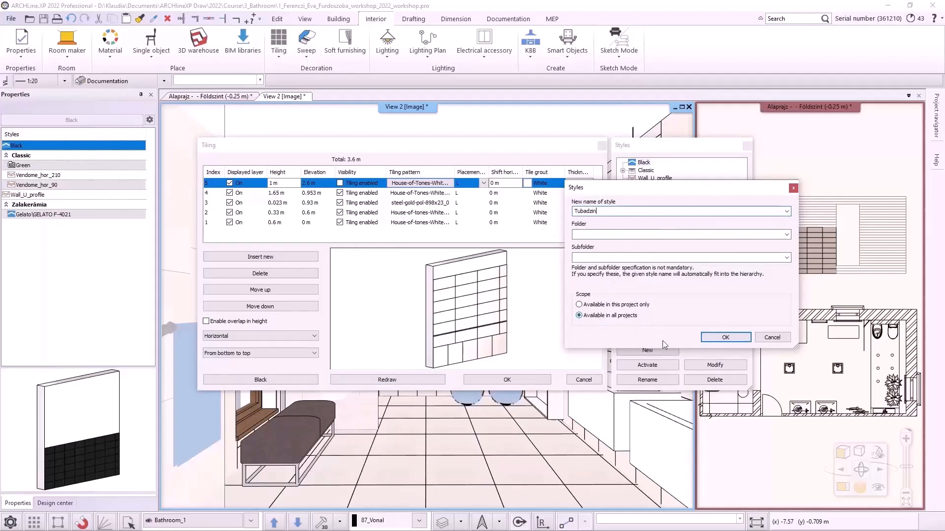
pyautogui.click(723, 338)
pyautogui.click(647, 365)
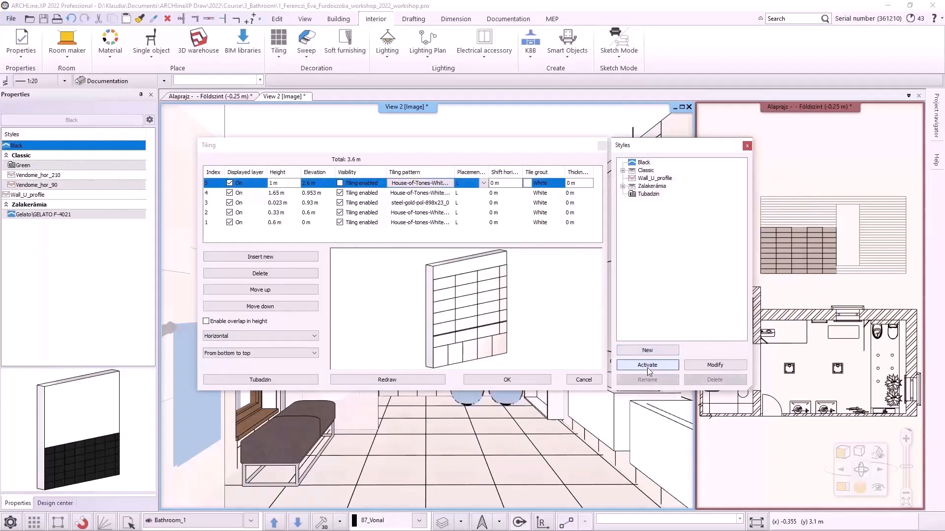
pyautogui.click(507, 380)
# Step: Delete all tiling from the back wall behind the plants
pyautogui.click(413, 317)
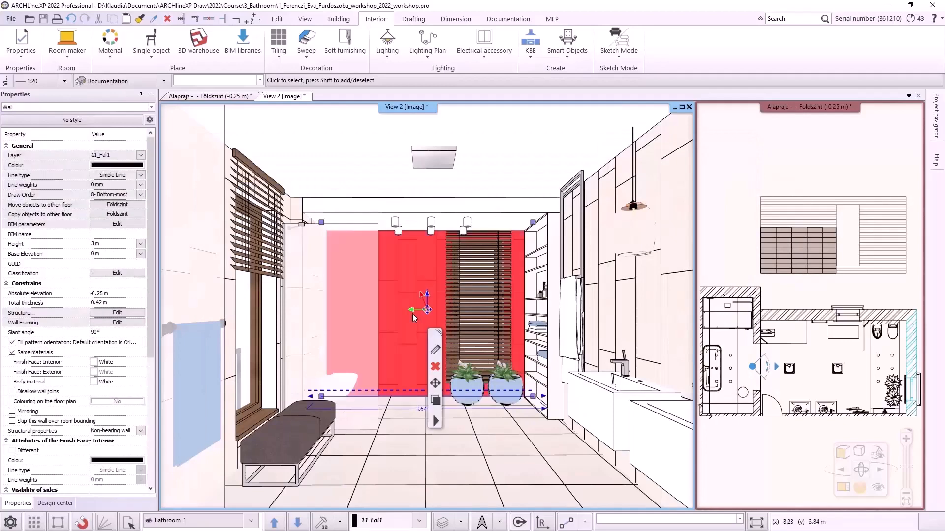
pyautogui.rightClick(414, 322)
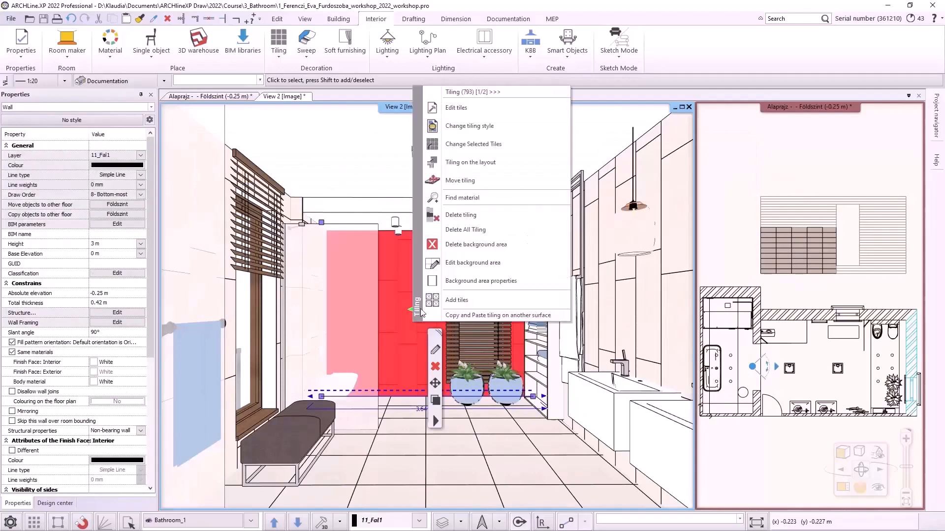
pyautogui.click(462, 229)
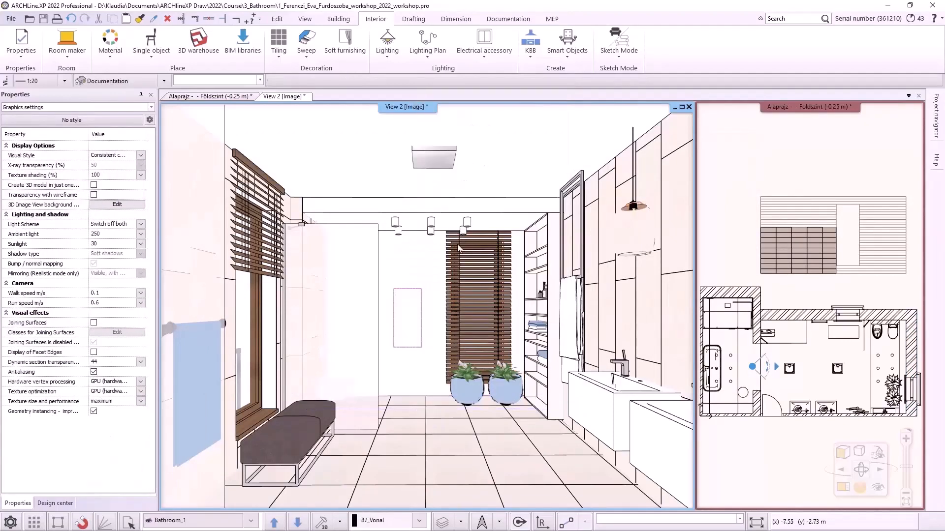
# Step: Place the Tubadzin tiling style on all walls of the room, starting from the back wall
pyautogui.click(416, 277)
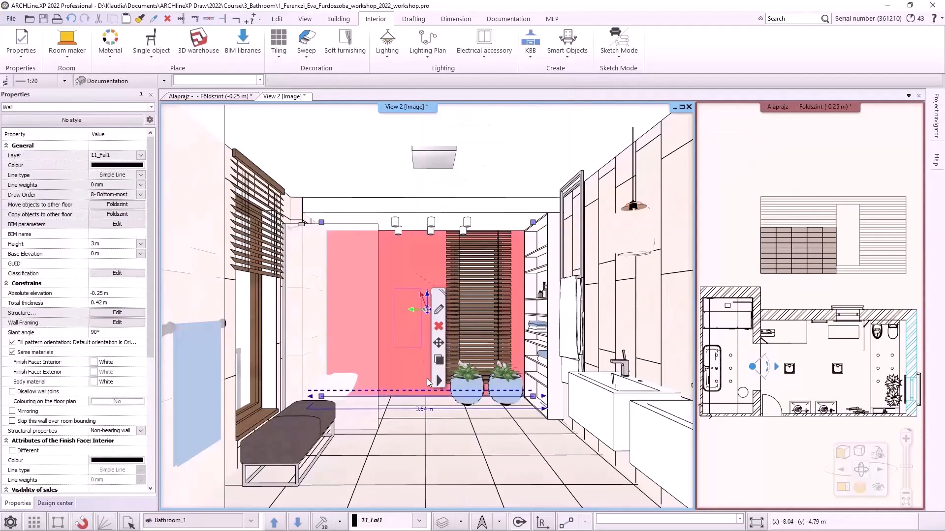
pyautogui.click(437, 381)
pyautogui.moveTo(515, 251)
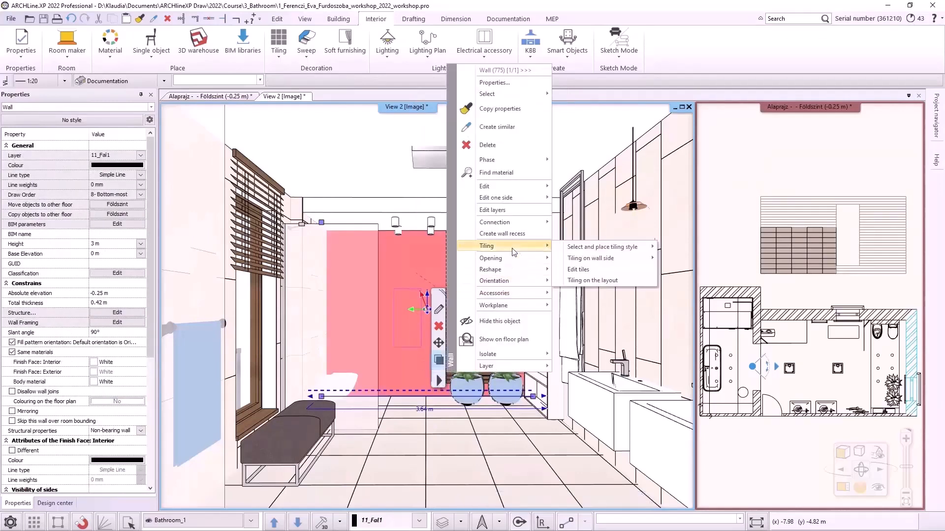
pyautogui.moveTo(613, 250)
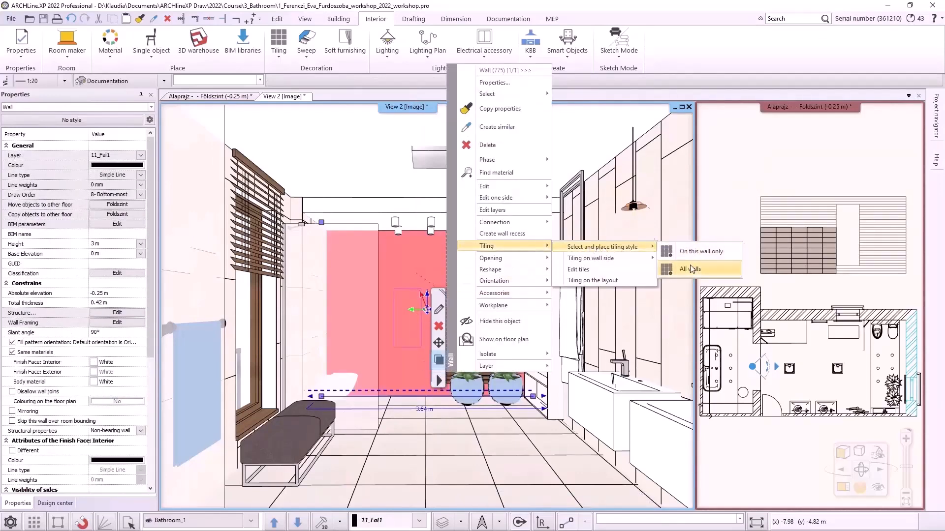
pyautogui.click(690, 269)
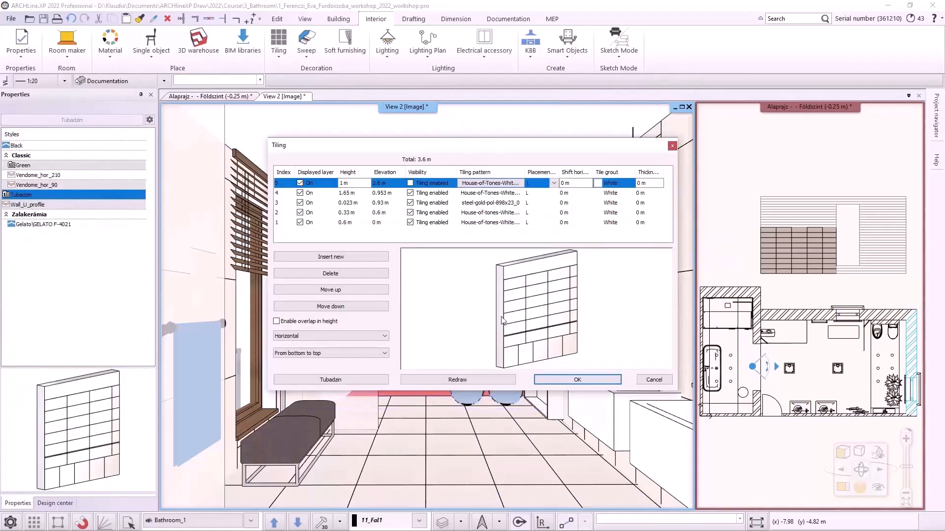
pyautogui.click(379, 380)
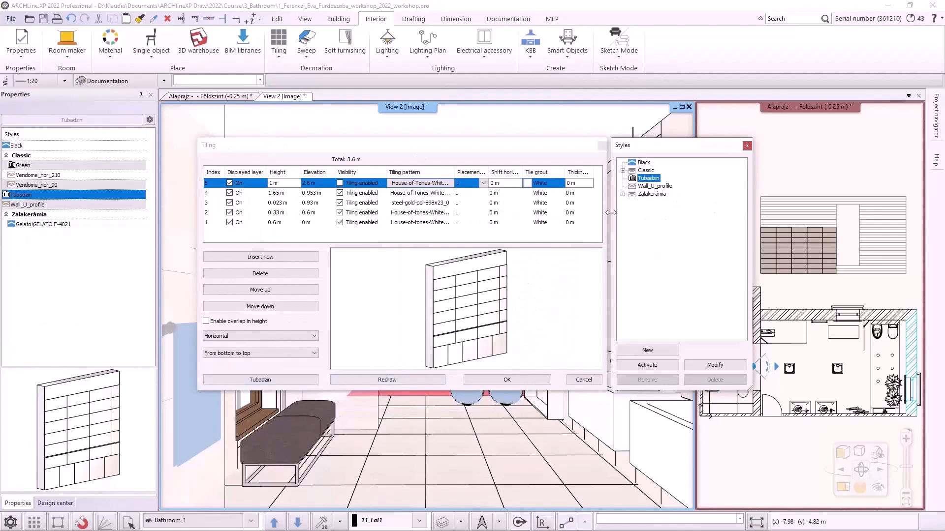
pyautogui.click(522, 380)
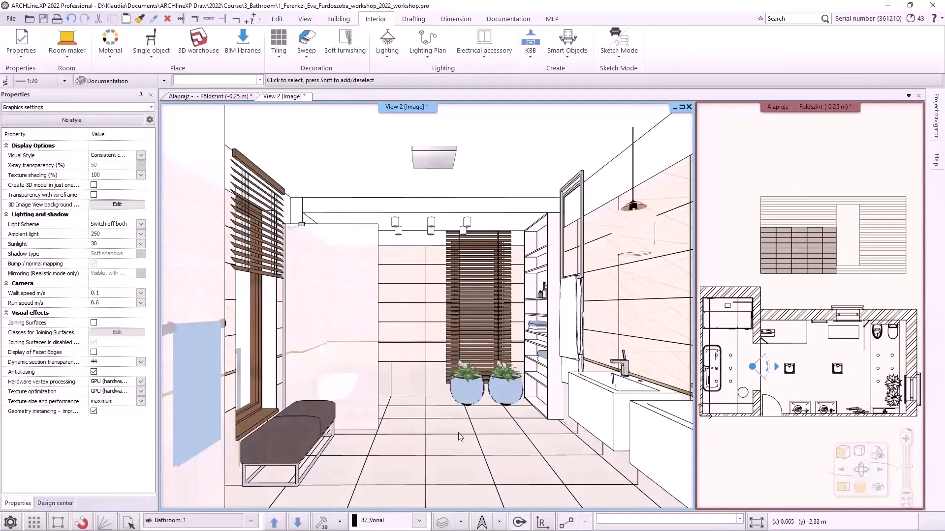
# Step: Edit the bathroom floor tiling to use row-shifted tiles with a row shift (Dx) of 0.2 m
pyautogui.rightClick(448, 443)
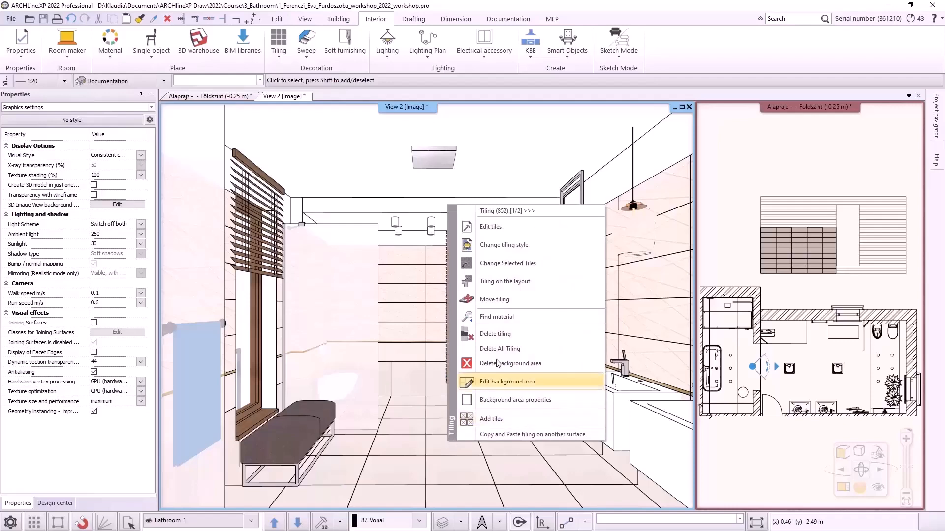
pyautogui.click(525, 227)
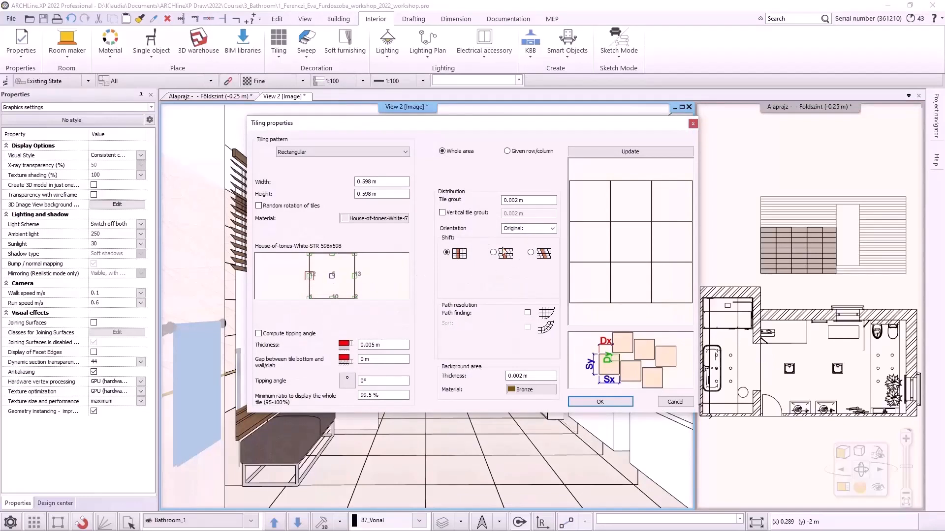
pyautogui.click(493, 253)
pyautogui.moveTo(533, 285); pyautogui.dragTo(520, 286)
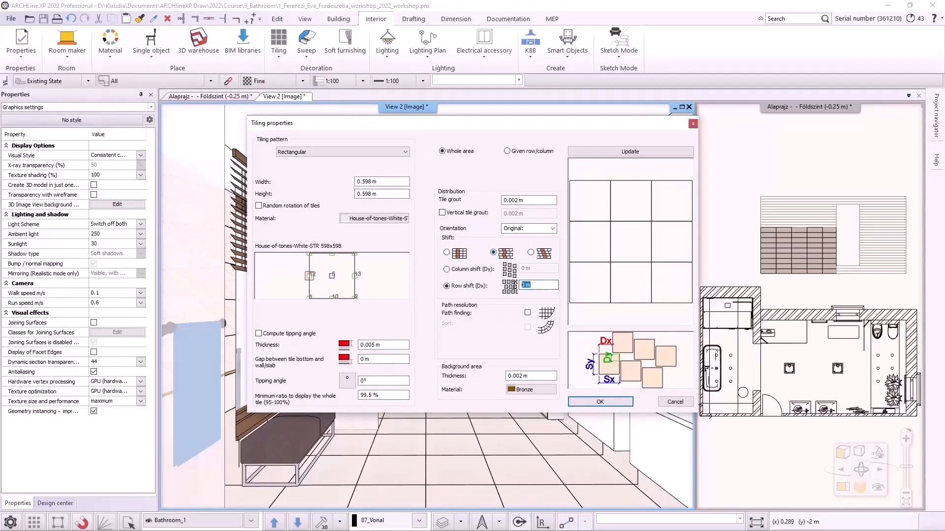
pyautogui.write('0,2')
pyautogui.press('Tab')
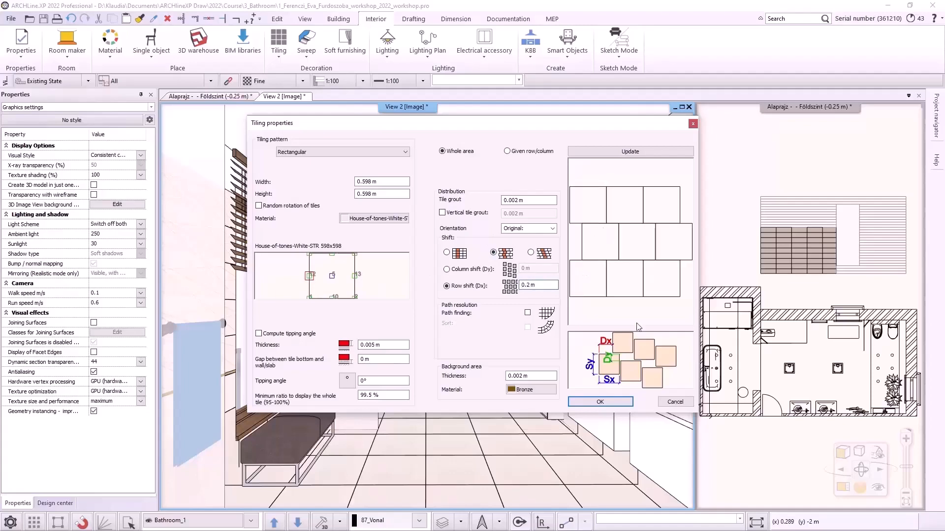
pyautogui.click(609, 404)
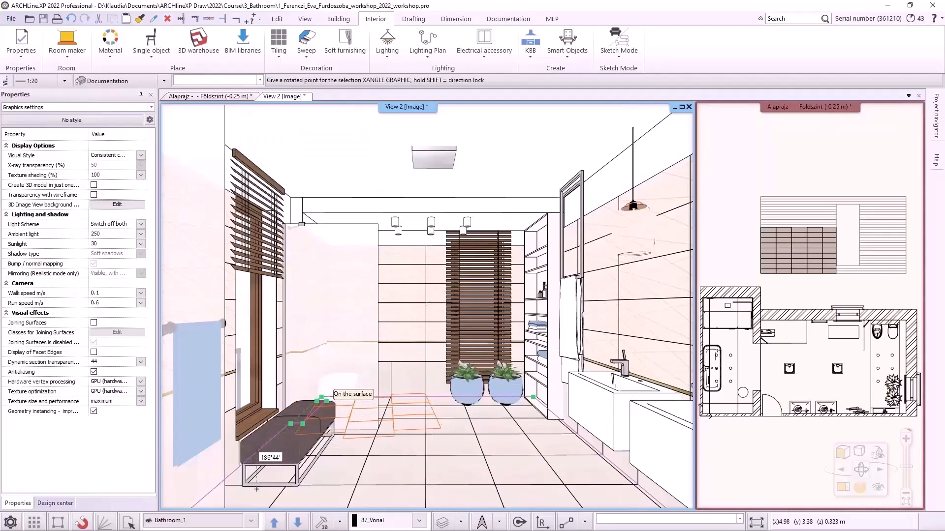
# Step: Place the shifted floor tiling at a 180° direction and finish the tiling edit
pyautogui.click(256, 489)
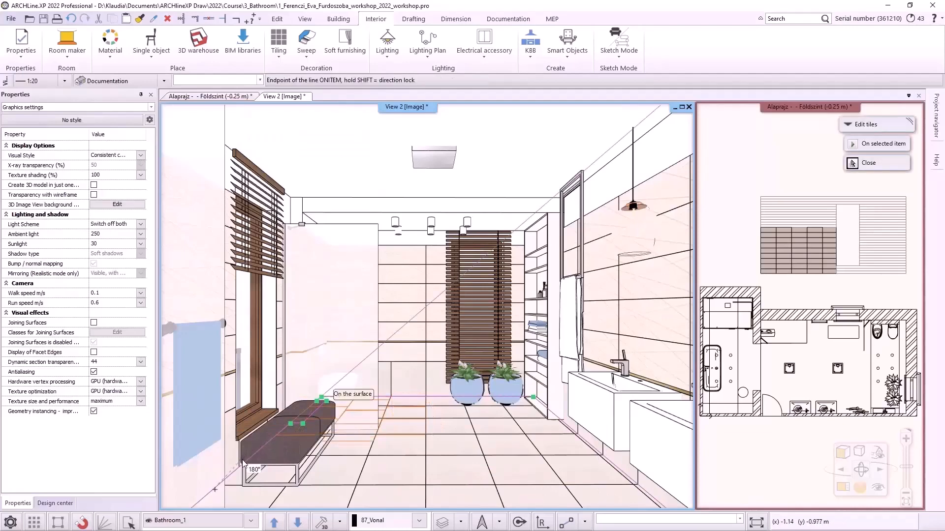
pyautogui.click(242, 461)
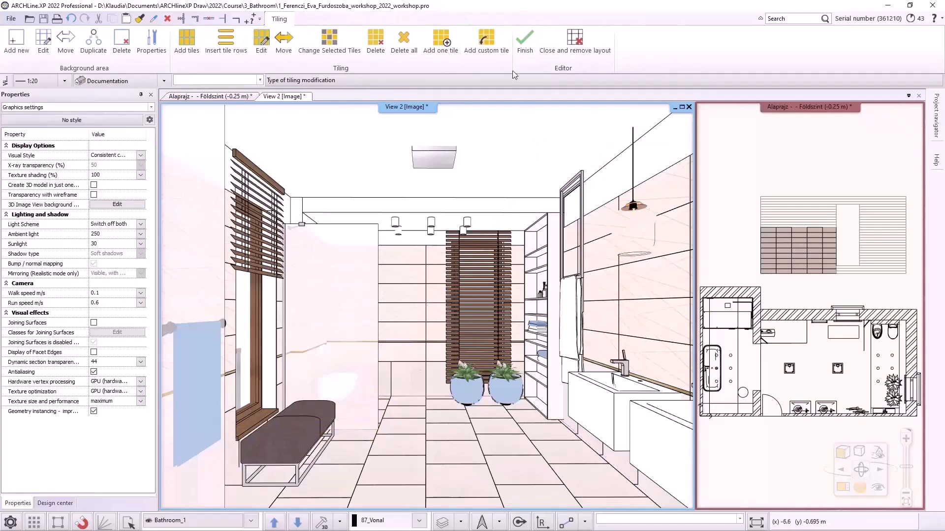
pyautogui.click(525, 46)
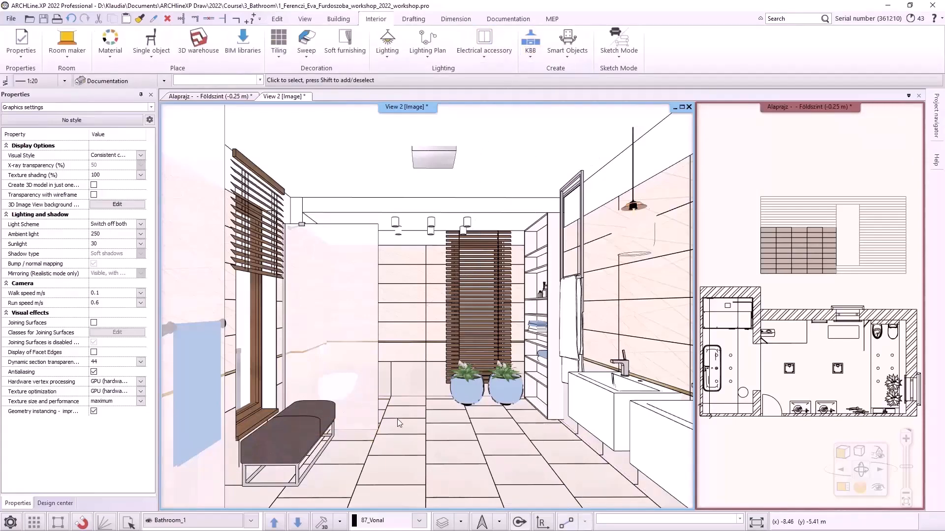
# Step: Tile the full area of the raised slab under the bathtub with the 0.2 m row-shifted tiles, starting from the front edge's midpoint at 0°
pyautogui.click(254, 523)
pyautogui.click(186, 456)
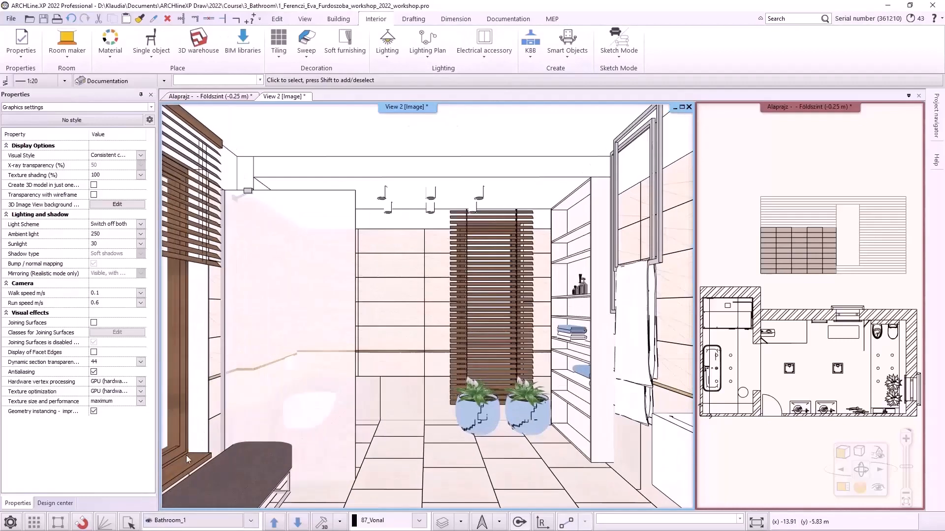
pyautogui.rightClick(430, 389)
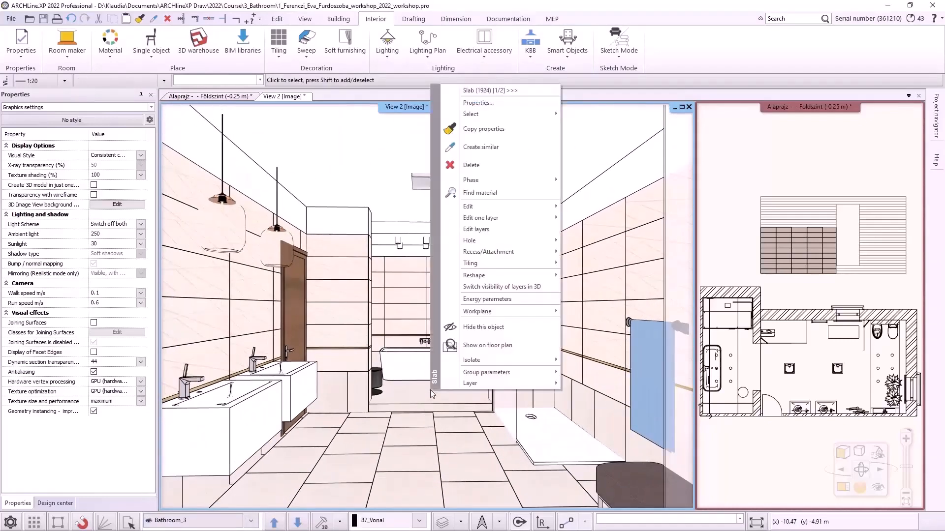
pyautogui.moveTo(472, 263)
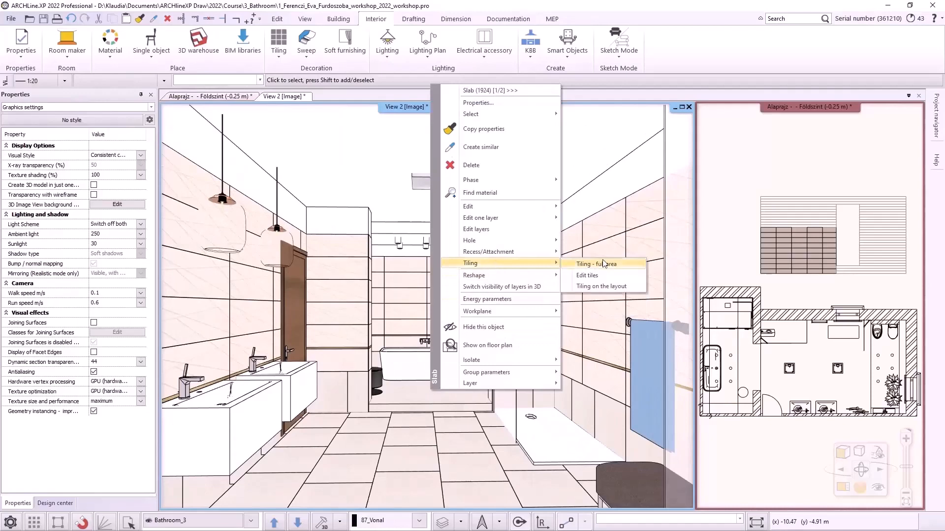
pyautogui.click(606, 264)
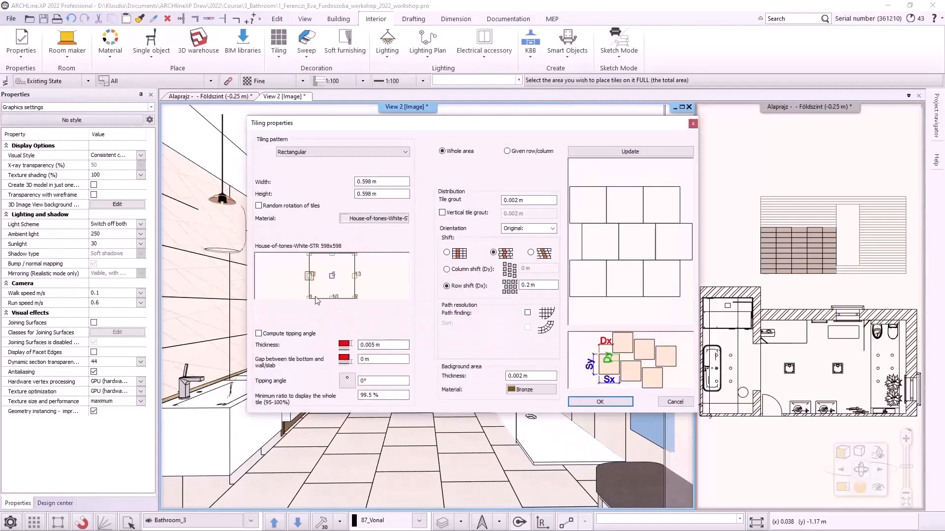
pyautogui.click(599, 402)
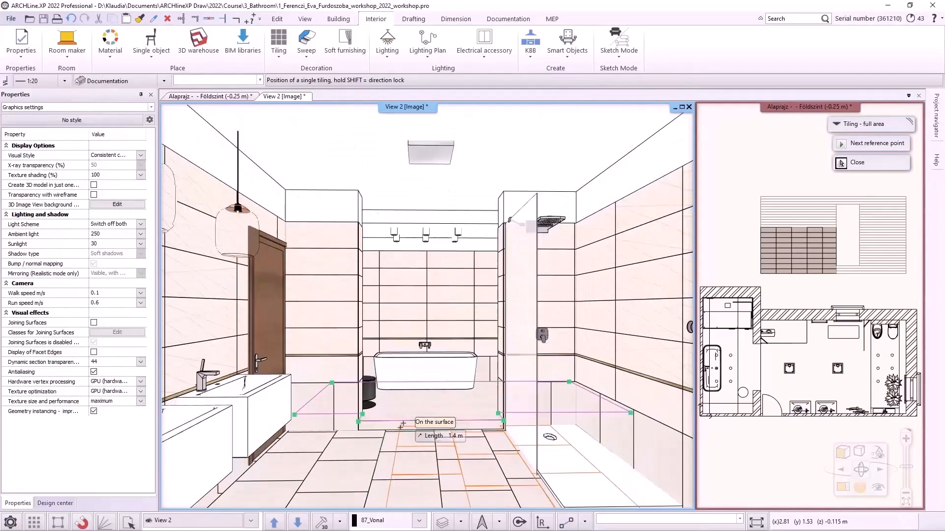
pyautogui.scroll(2, 398, 418)
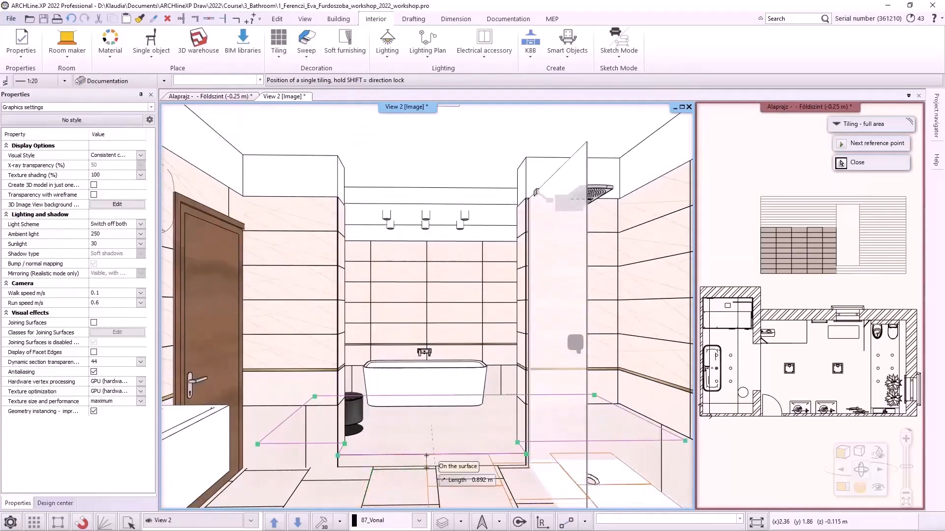
pyautogui.click(436, 468)
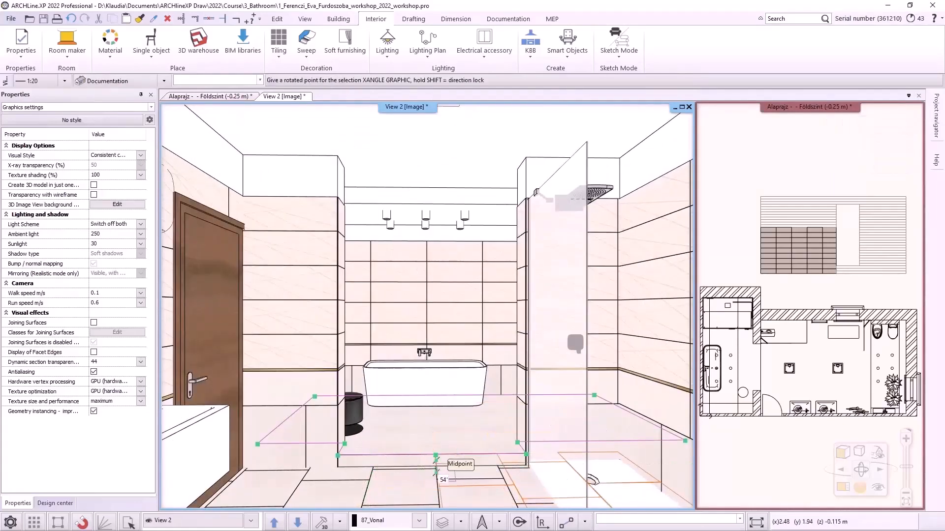
pyautogui.click(436, 466)
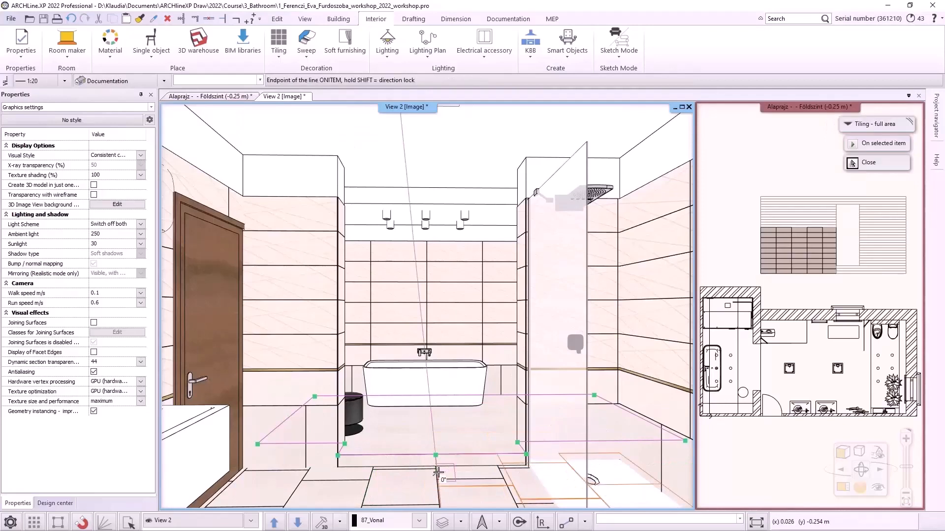
pyautogui.click(438, 472)
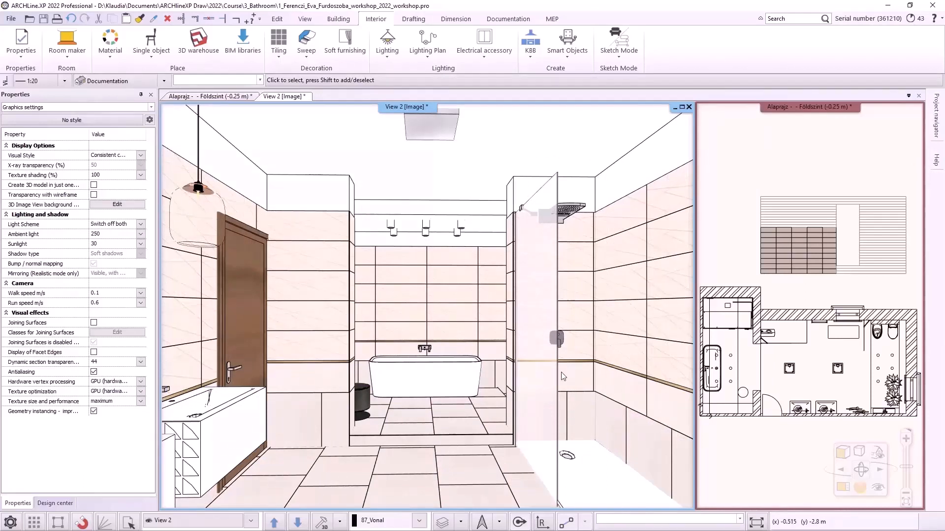
# Step: From the Bathroom_6 view, change the shower wall's tiling style by deleting every layer above the lowest 0.6 m layer
pyautogui.click(250, 520)
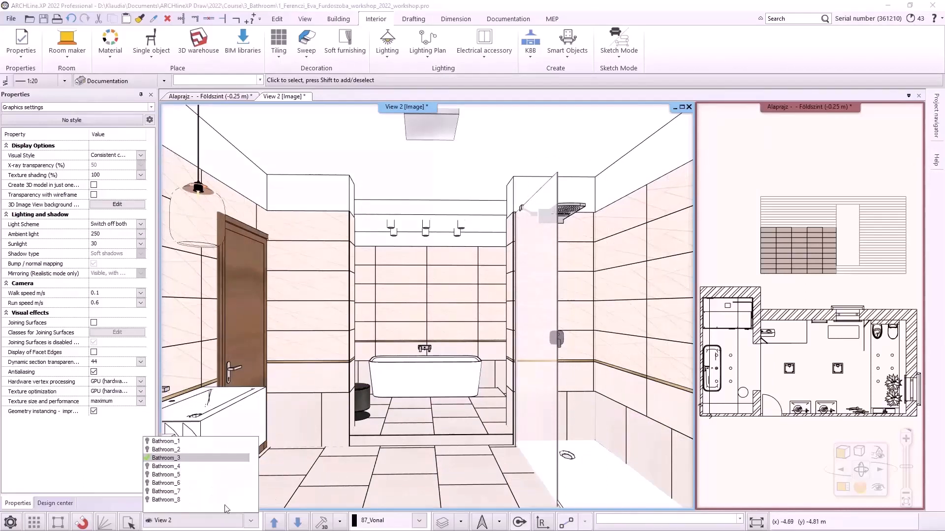
pyautogui.click(172, 487)
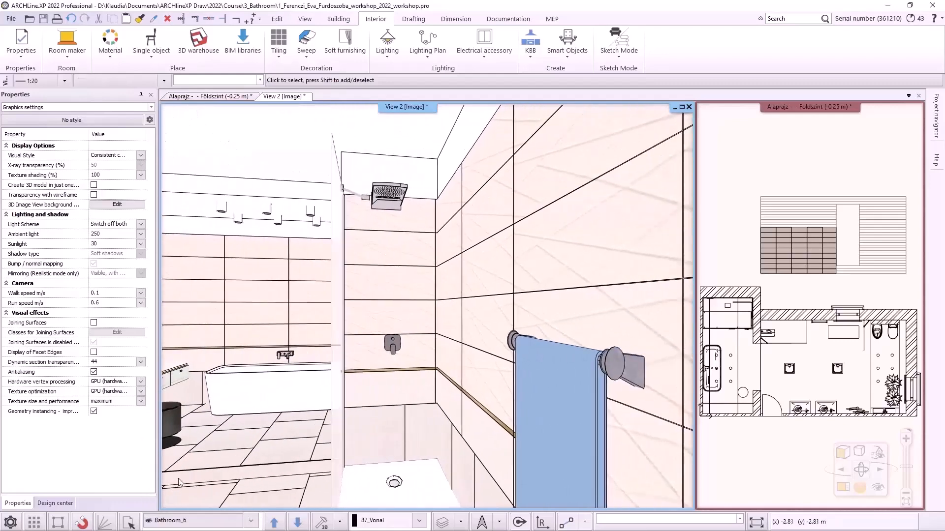
pyautogui.rightClick(392, 294)
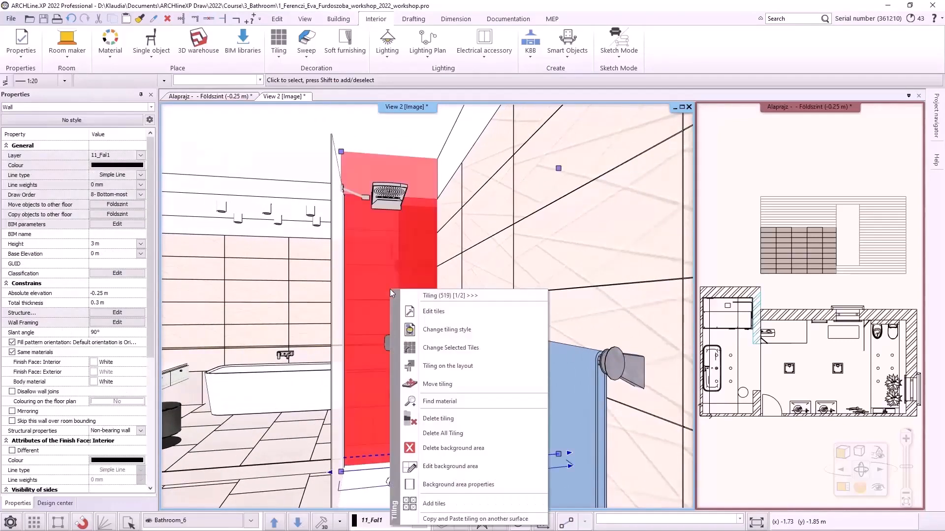
pyautogui.click(465, 335)
pyautogui.click(341, 273)
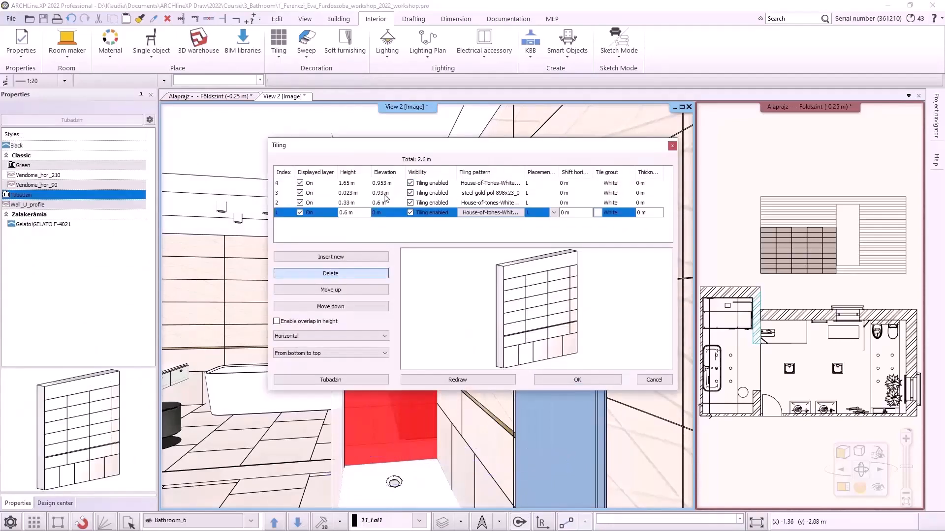
pyautogui.click(339, 277)
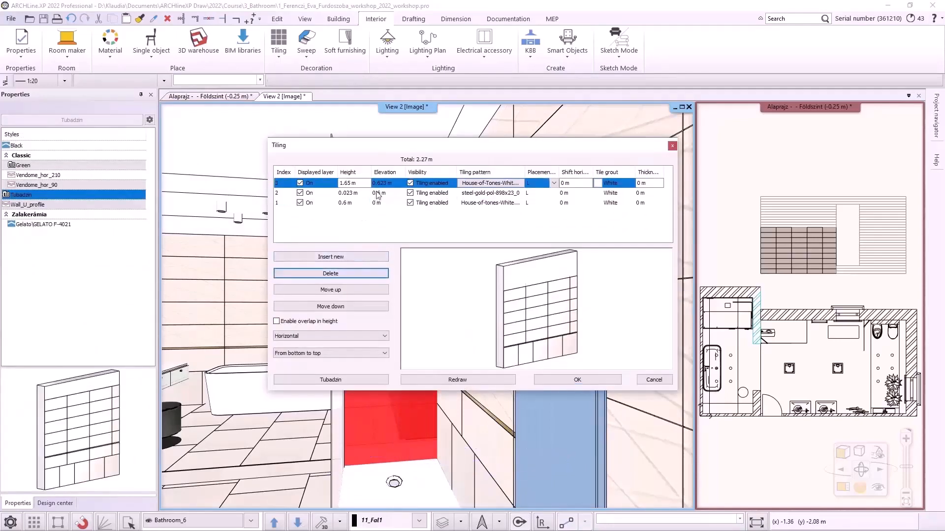
pyautogui.click(331, 276)
pyautogui.click(332, 275)
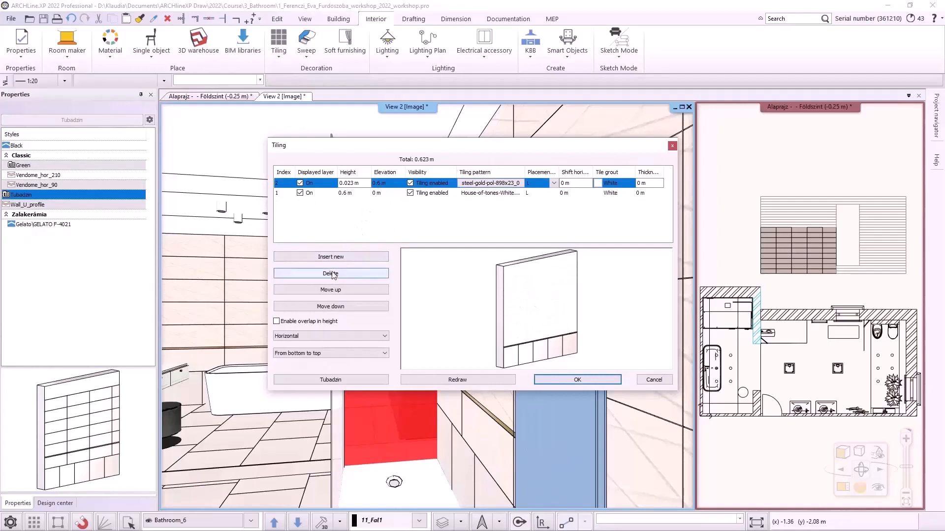
# Step: Switch the remaining layer's pattern to Mosaic tiling and choose Blue glass matt 02 as the first tile material
pyautogui.click(474, 183)
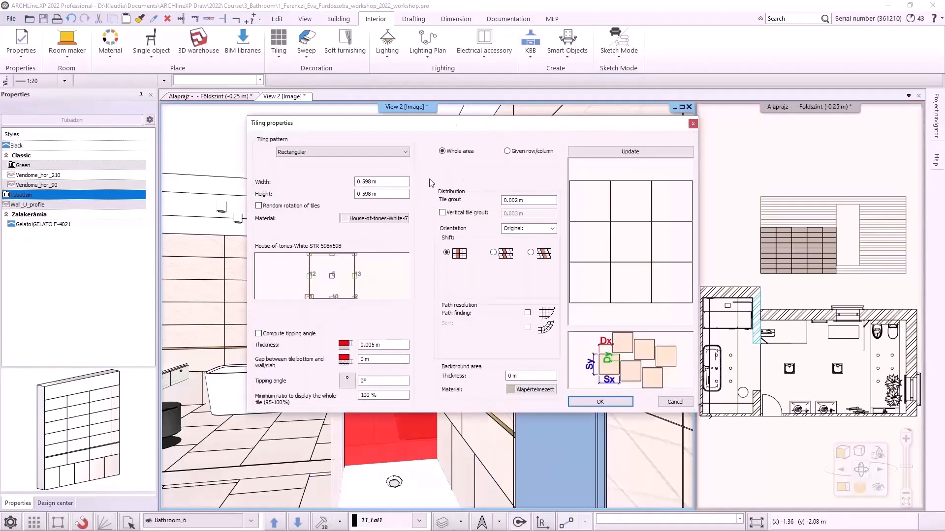
pyautogui.click(369, 152)
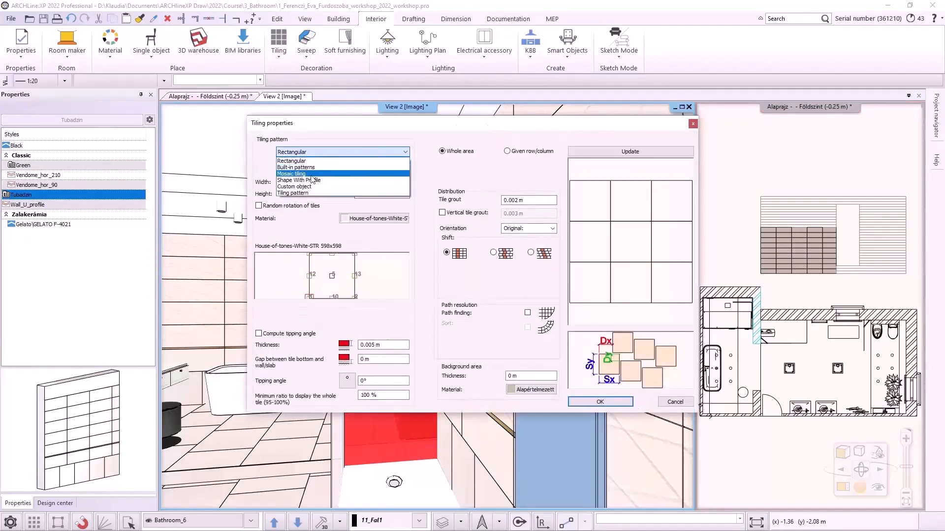
pyautogui.click(313, 179)
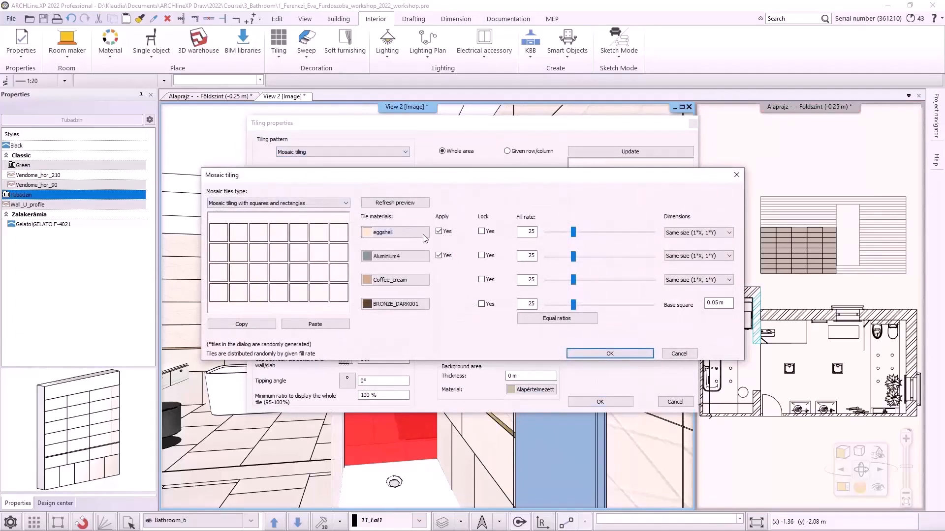
pyautogui.click(423, 237)
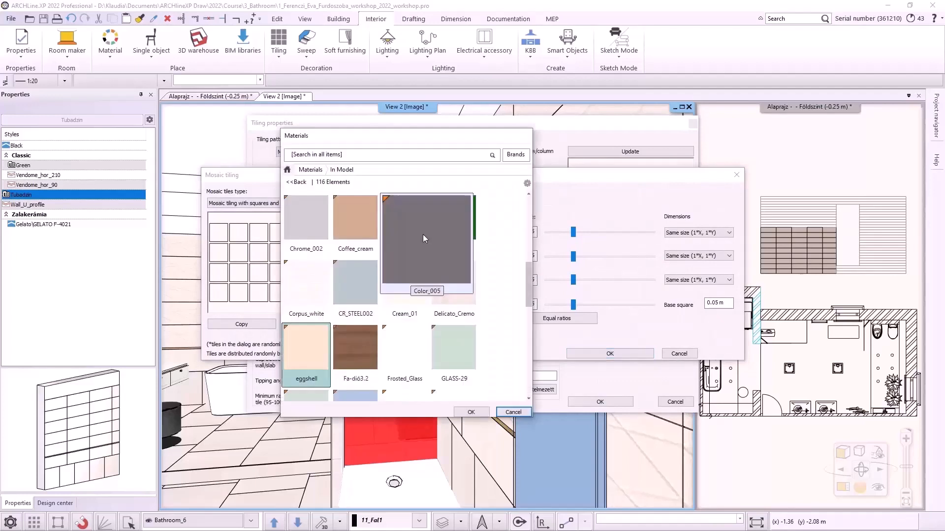
pyautogui.click(287, 170)
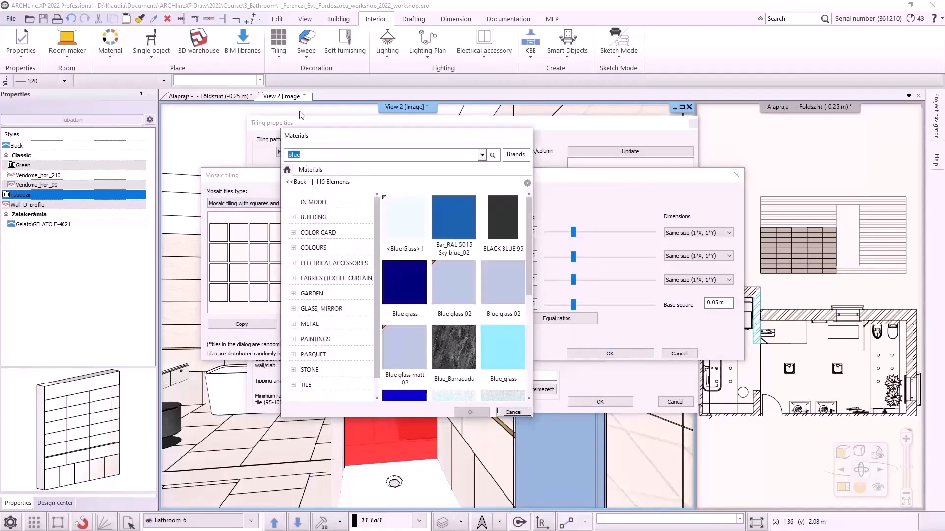
pyautogui.click(437, 384)
pyautogui.click(470, 412)
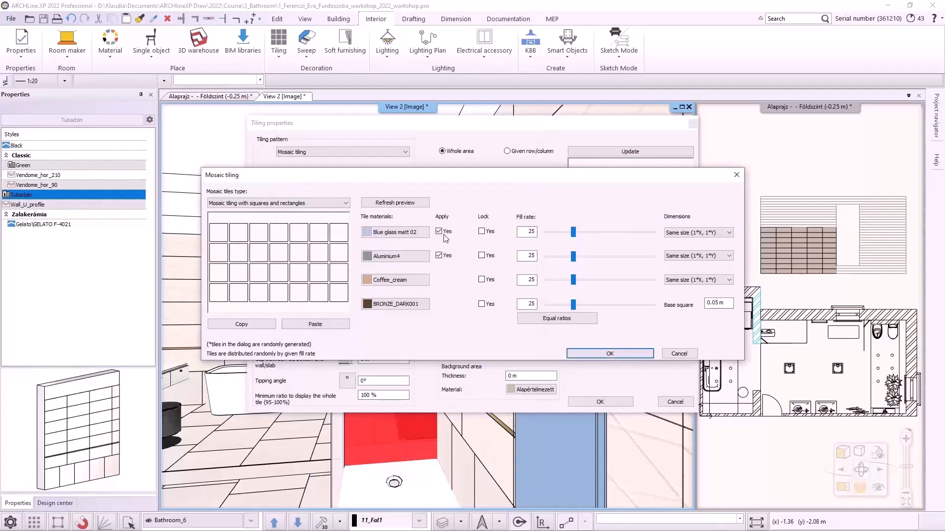
# Step: Search the materials for "integ" and set Integrally_Light_Grey_STR_32_8x89_8 as the second mosaic tile material
pyautogui.click(400, 255)
pyautogui.click(315, 156)
pyautogui.write('in')
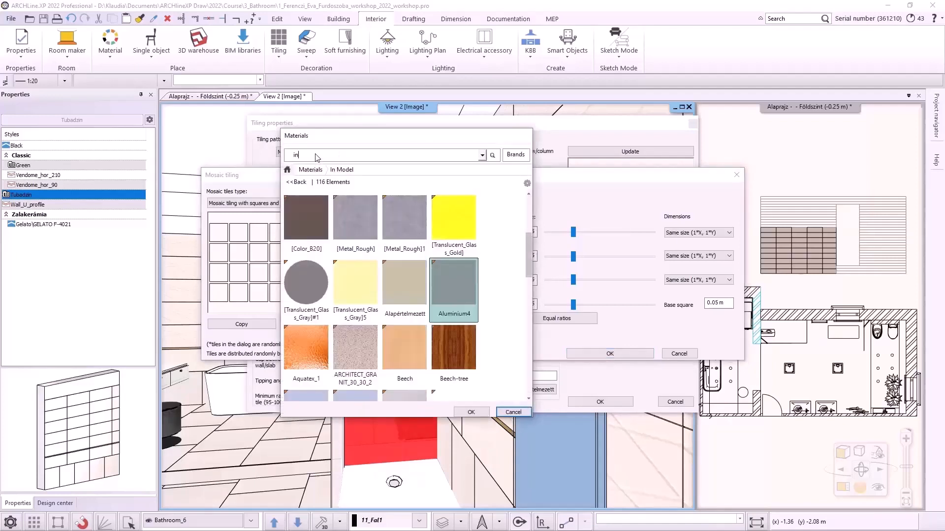
pyautogui.write('teg')
pyautogui.press('Return')
pyautogui.click(305, 224)
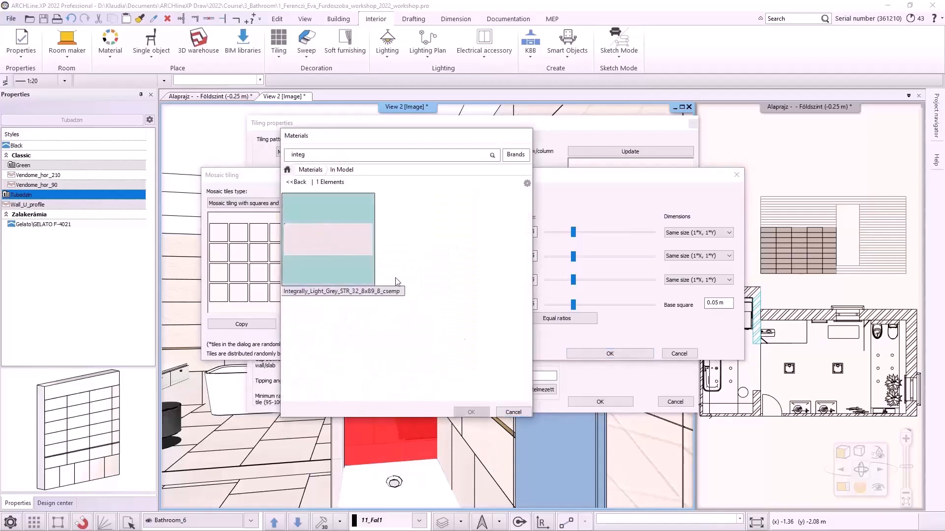
pyautogui.click(484, 413)
# Step: Search the materials for "hous" and set House-of-Tones-White as the third mosaic tile material
pyautogui.click(400, 279)
pyautogui.click(318, 155)
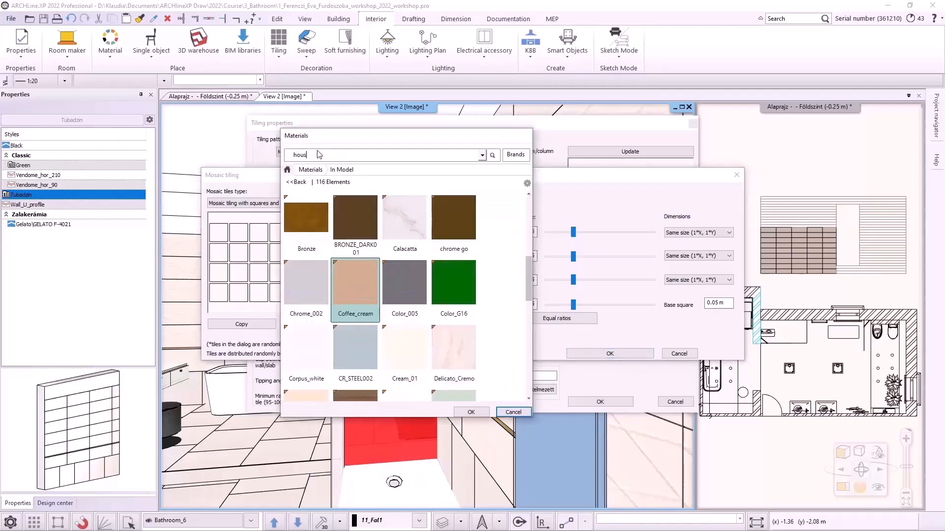
pyautogui.write('hous')
pyautogui.press('Return')
pyautogui.click(355, 216)
pyautogui.click(471, 412)
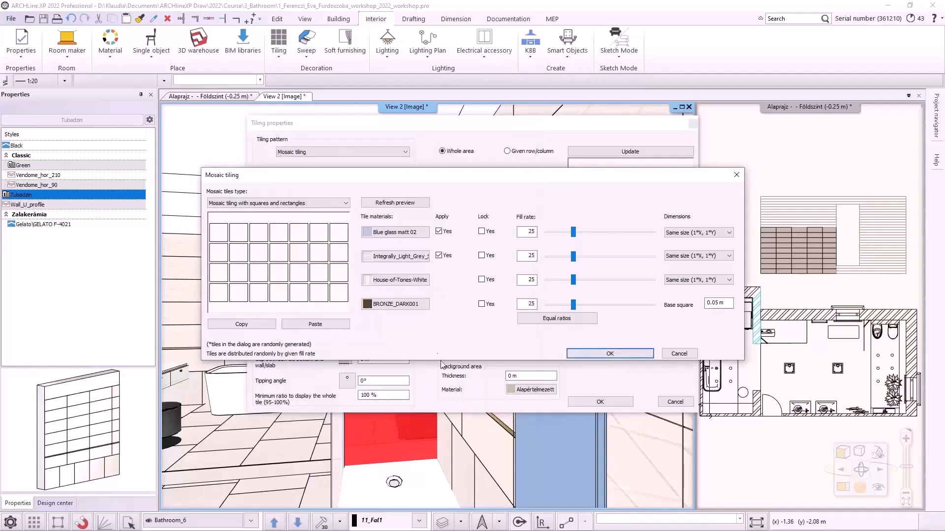
# Step: Search the materials for "house" and set House-of-tones-White 898x328 as the fourth mosaic tile material
pyautogui.click(392, 305)
pyautogui.click(311, 156)
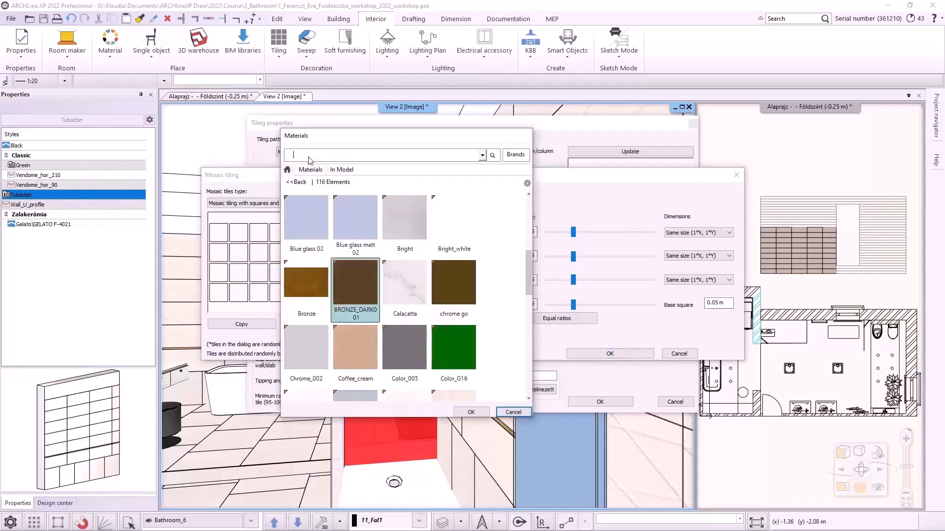
pyautogui.press('Return')
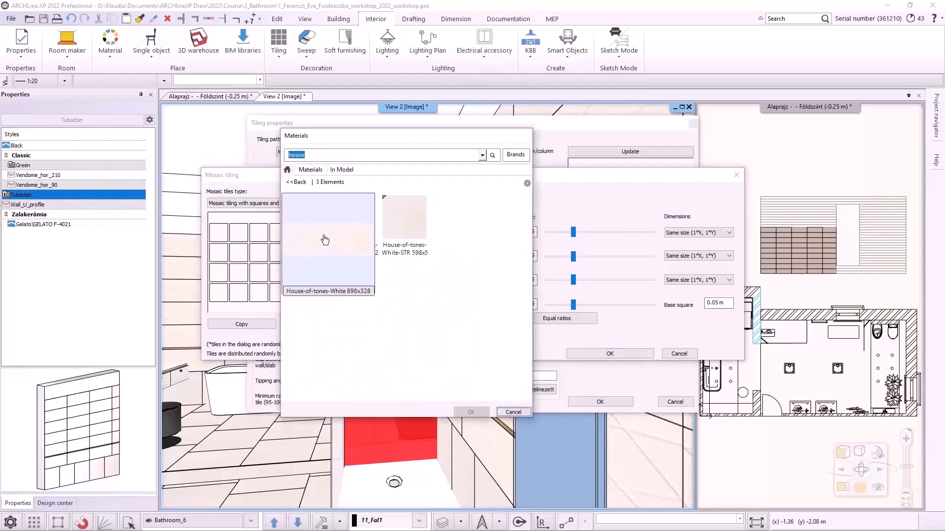
pyautogui.click(305, 221)
pyautogui.click(471, 412)
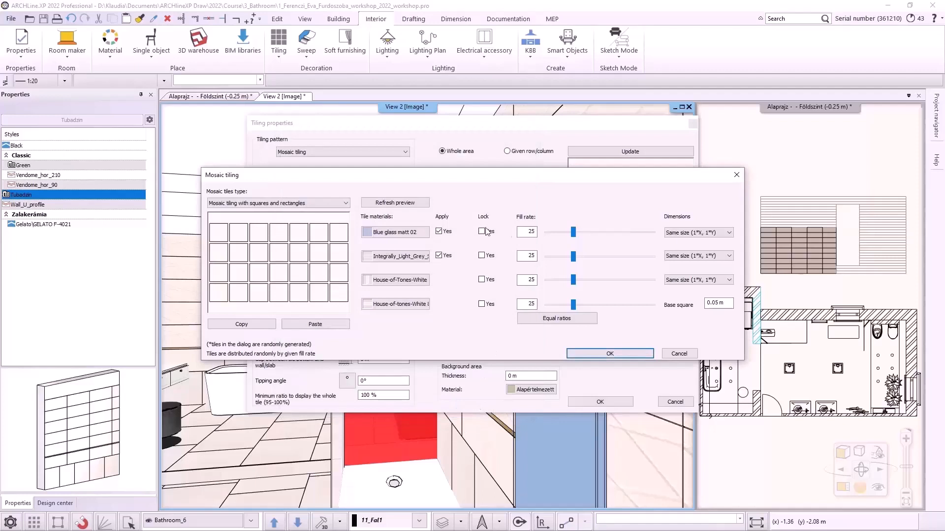
# Step: Raise the Blue glass matt 02 fill rate to 30, choose Mosaic tiling with hexagons, and accept the mosaic and tiling properties
pyautogui.moveTo(572, 234)
pyautogui.mouseDown()
pyautogui.moveTo(591, 236)
pyautogui.moveTo(578, 232)
pyautogui.mouseUp()
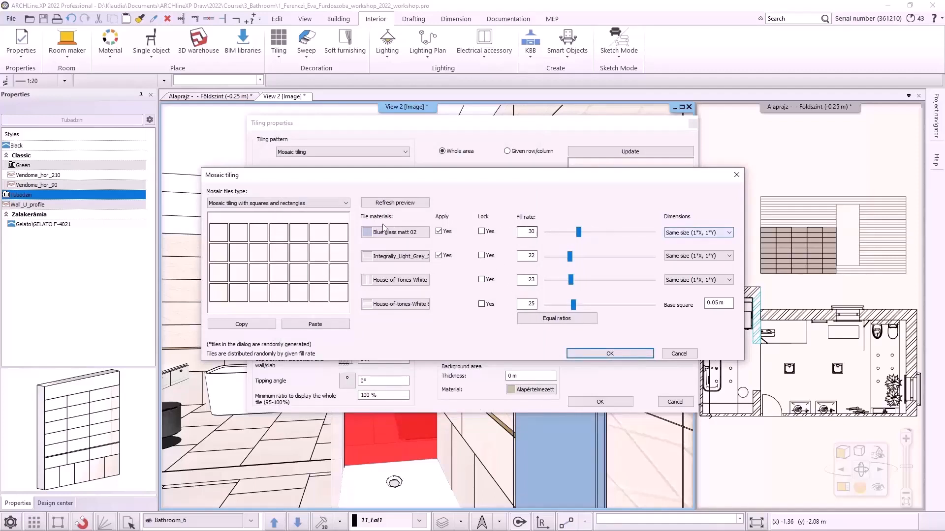
pyautogui.click(330, 203)
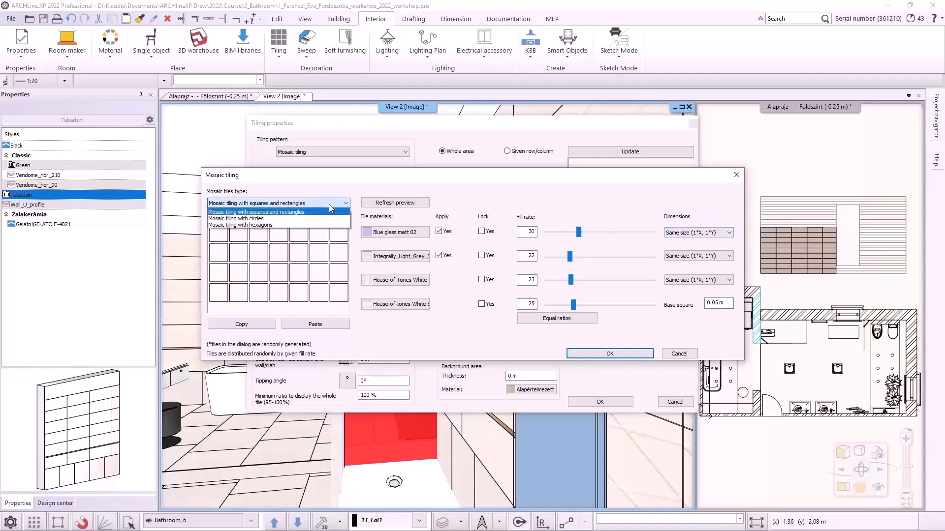
pyautogui.click(287, 225)
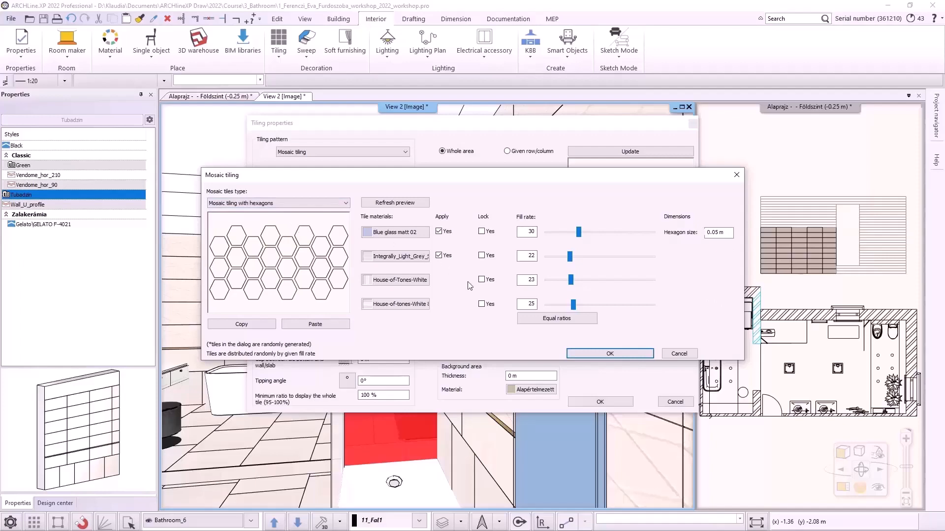
pyautogui.click(627, 352)
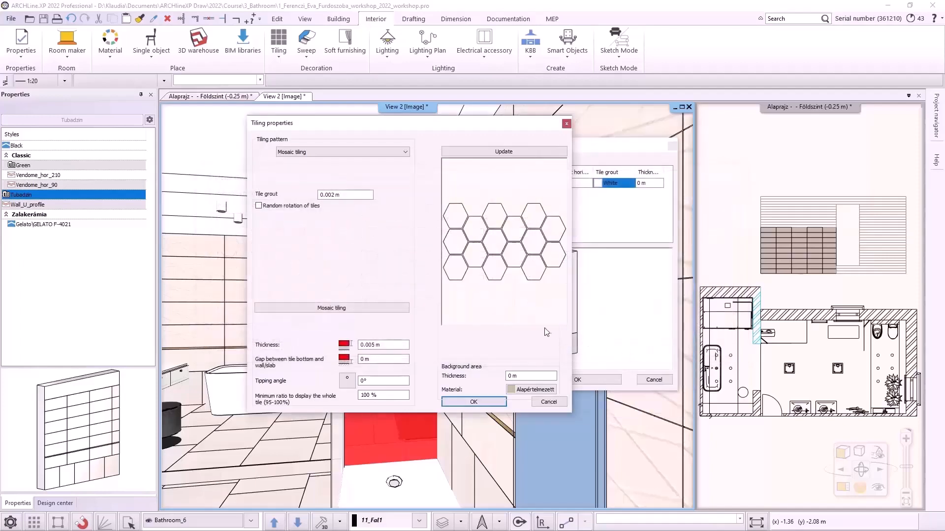
pyautogui.click(487, 402)
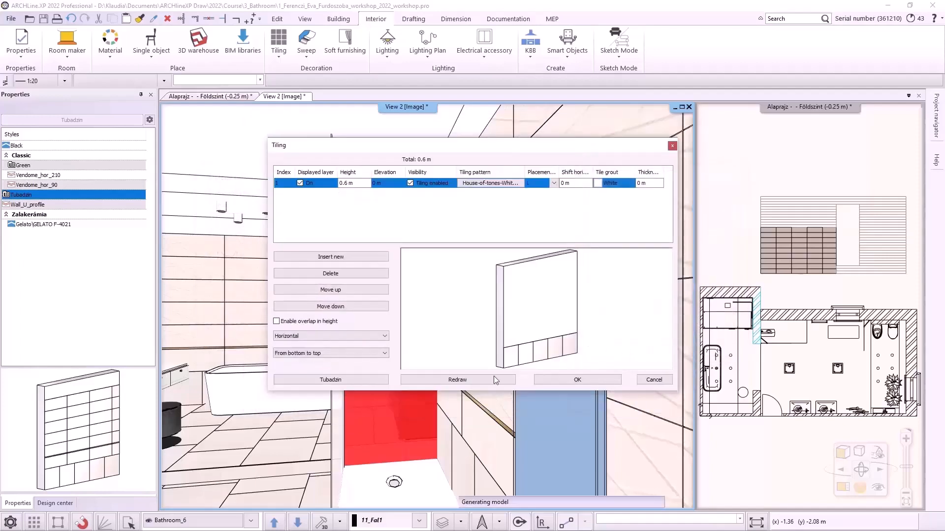
# Step: Set the mosaic layer's height to 2.6 m
pyautogui.click(361, 182)
pyautogui.write('2,6')
pyautogui.press('Return')
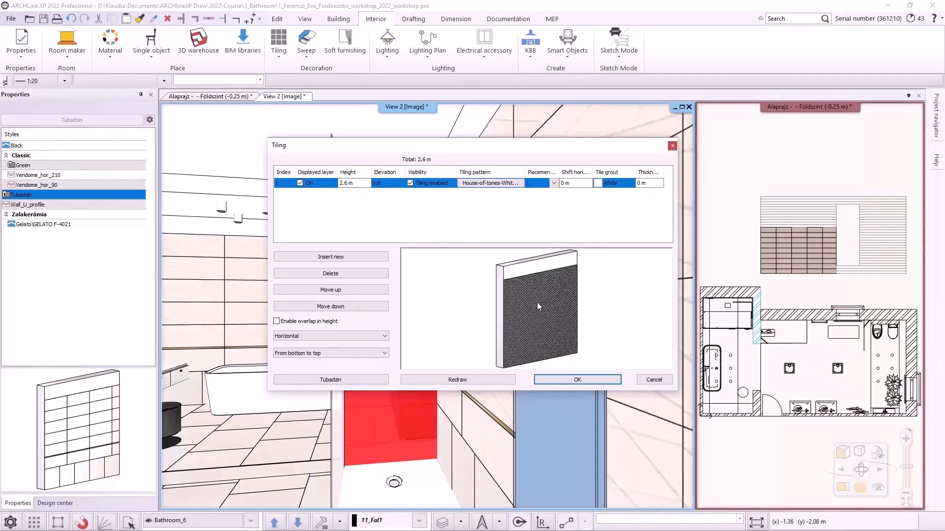
# Step: Save the tiling as a new style named Tubadzin_mosaic, activate it, and apply it to the shower wall
pyautogui.click(347, 378)
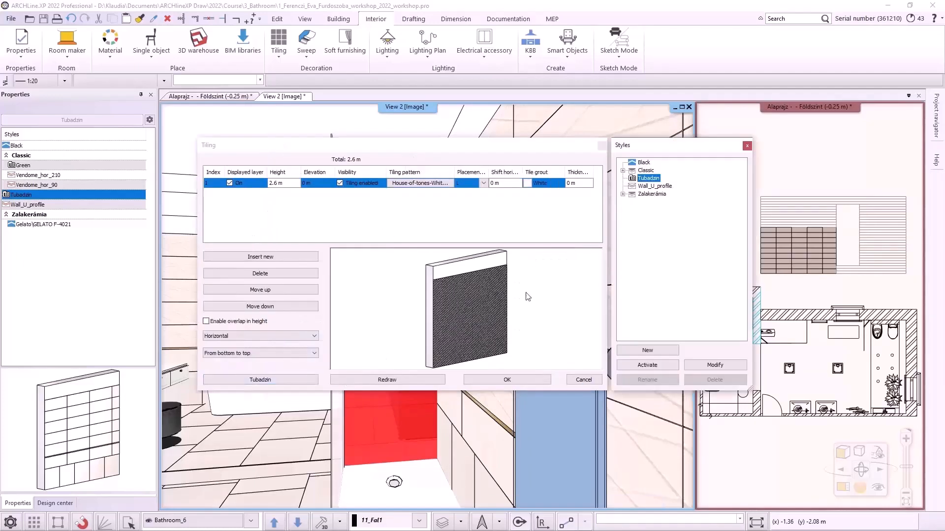
pyautogui.click(657, 352)
pyautogui.click(610, 211)
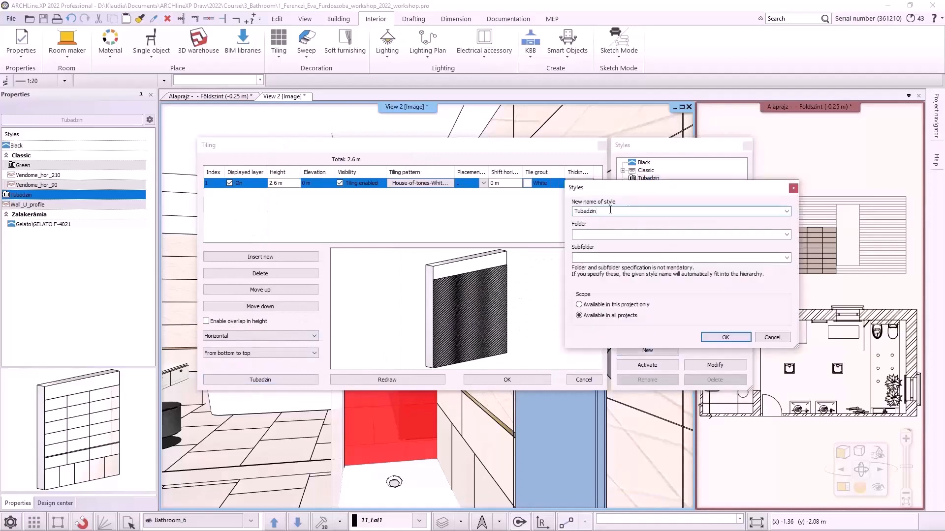
pyautogui.write('_mosaic')
pyautogui.click(723, 338)
pyautogui.click(656, 368)
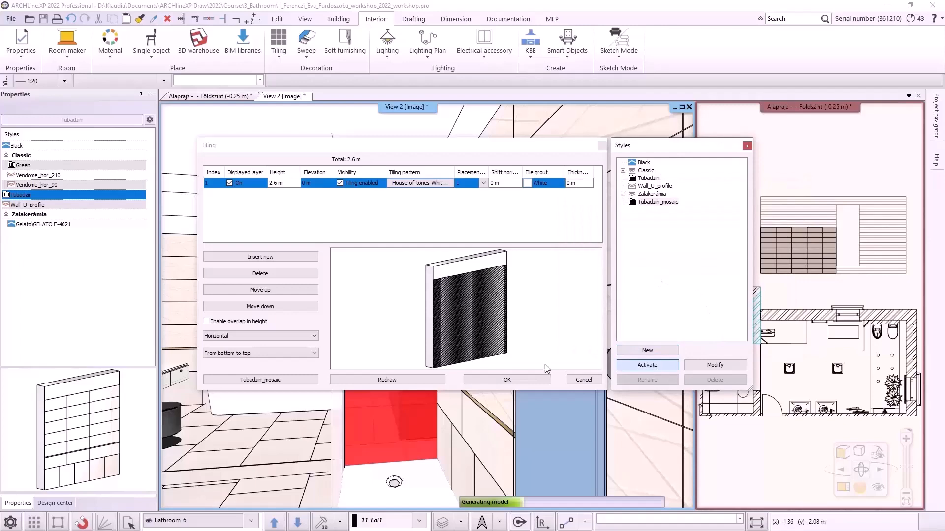
pyautogui.click(542, 380)
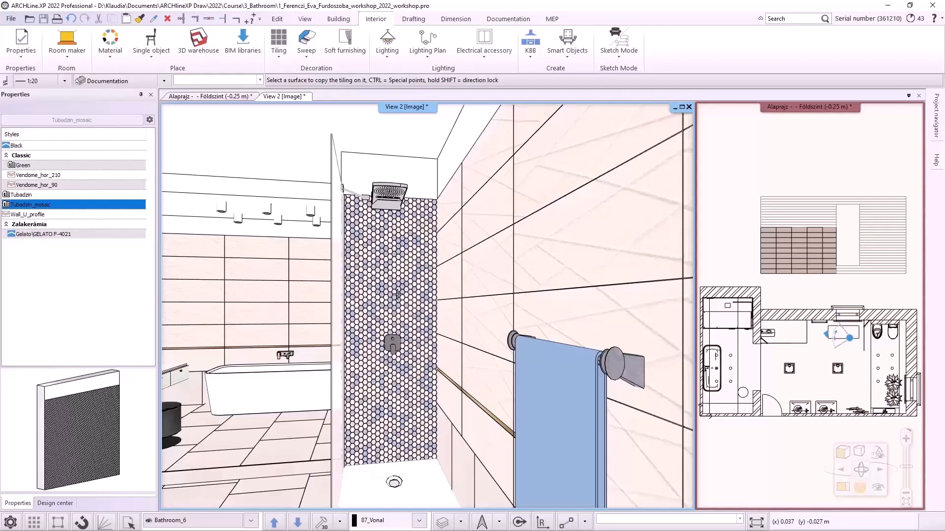
# Step: Place the Tubadzin_mosaic style on the shower wall again to regenerate the random distribution of its tiles
pyautogui.click(397, 294)
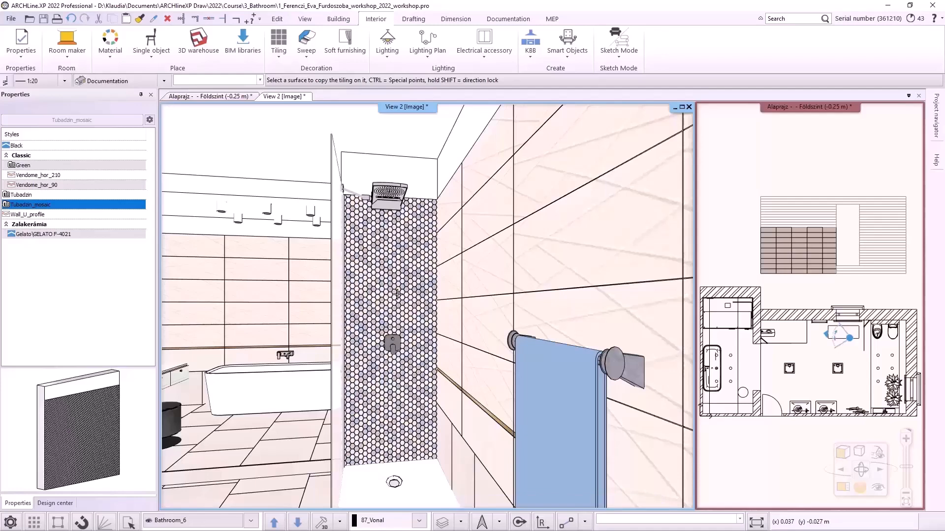
pyautogui.press('Escape')
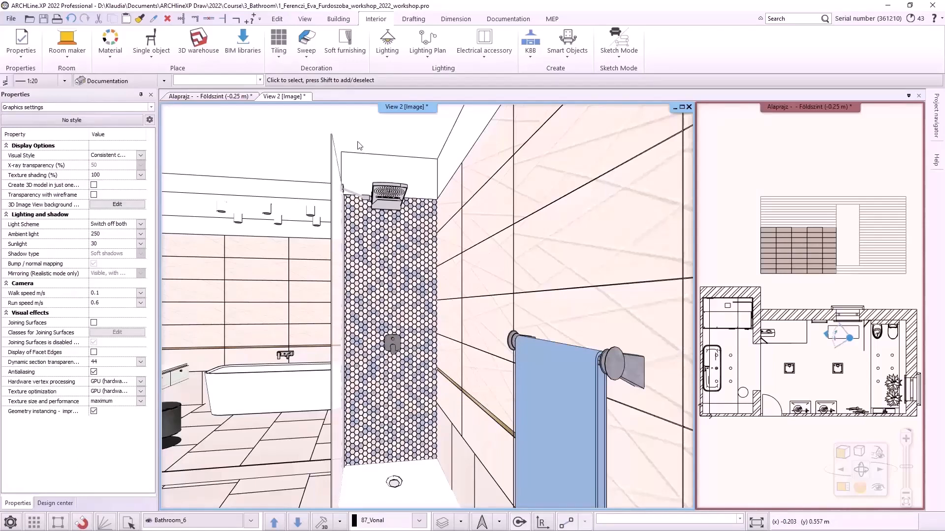
pyautogui.click(286, 34)
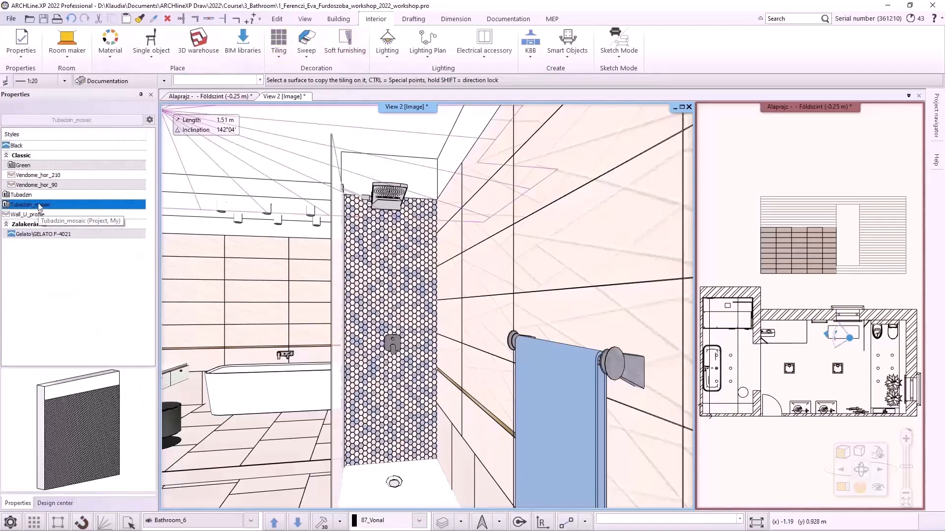
pyautogui.click(60, 208)
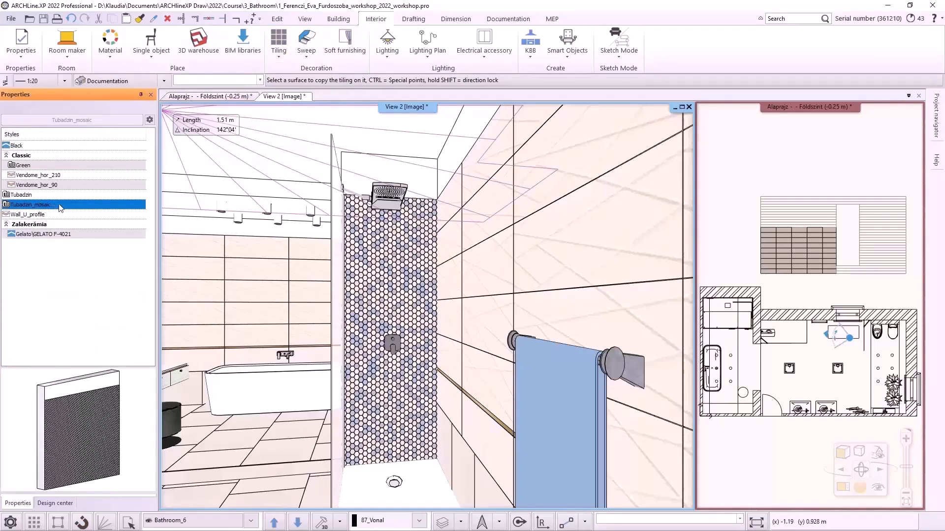
pyautogui.click(406, 312)
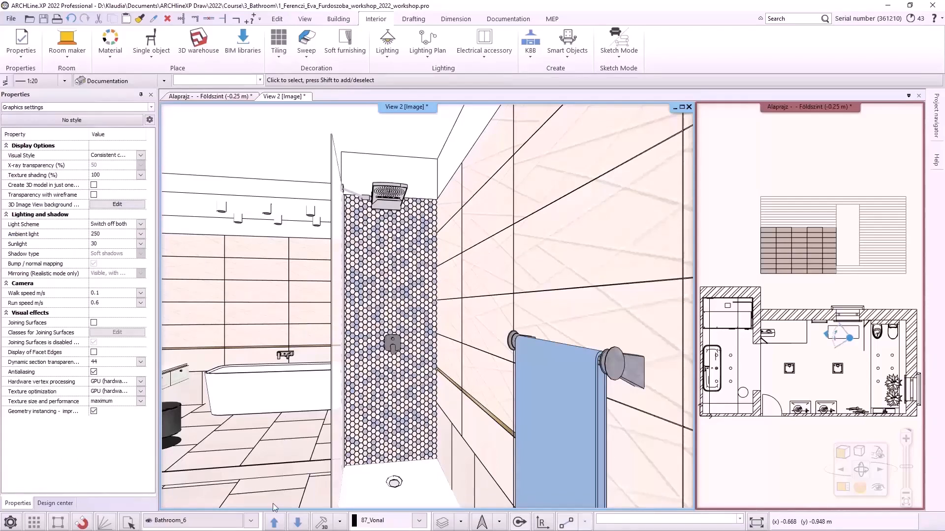
# Step: Open the Bathroom_3 view and move its camera in the floor plan so it looks at the bathtub up close
pyautogui.click(251, 520)
pyautogui.click(193, 463)
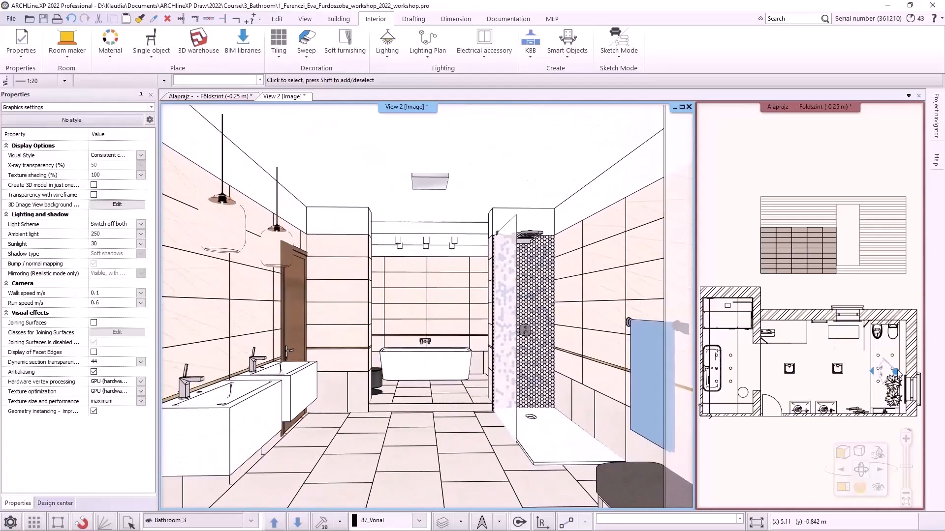
pyautogui.moveTo(898, 373); pyautogui.dragTo(803, 373)
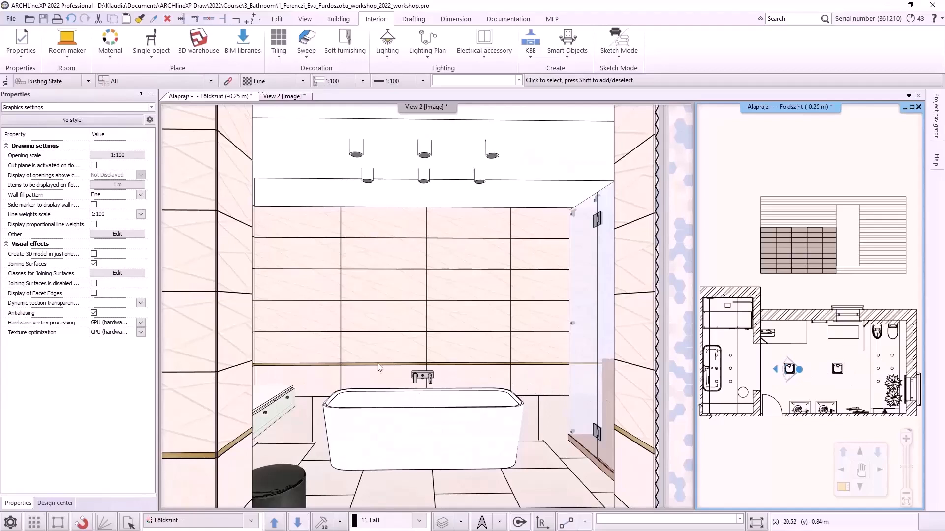
# Step: Search the design center for "calacatta" and apply the Calacatta material as tiling on the wall above the bathtub
pyautogui.click(58, 502)
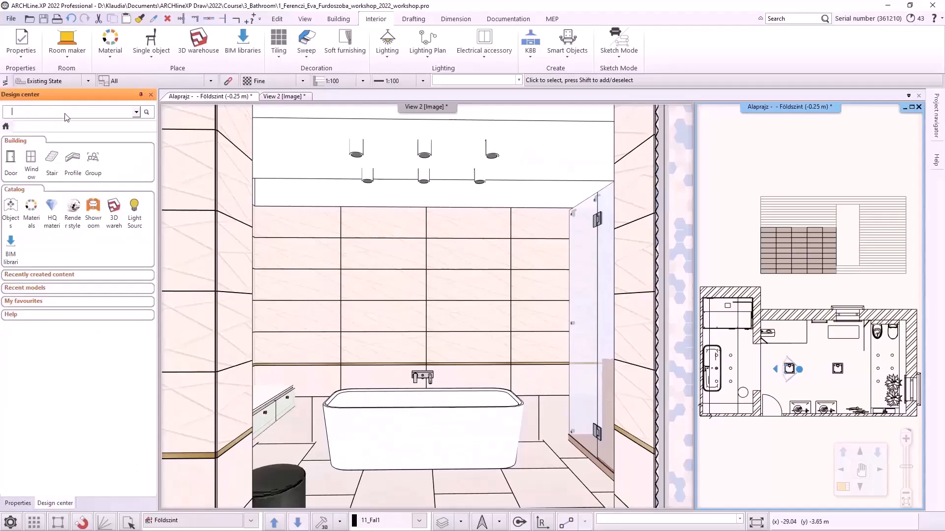
pyautogui.write('calacatta')
pyautogui.press('Return')
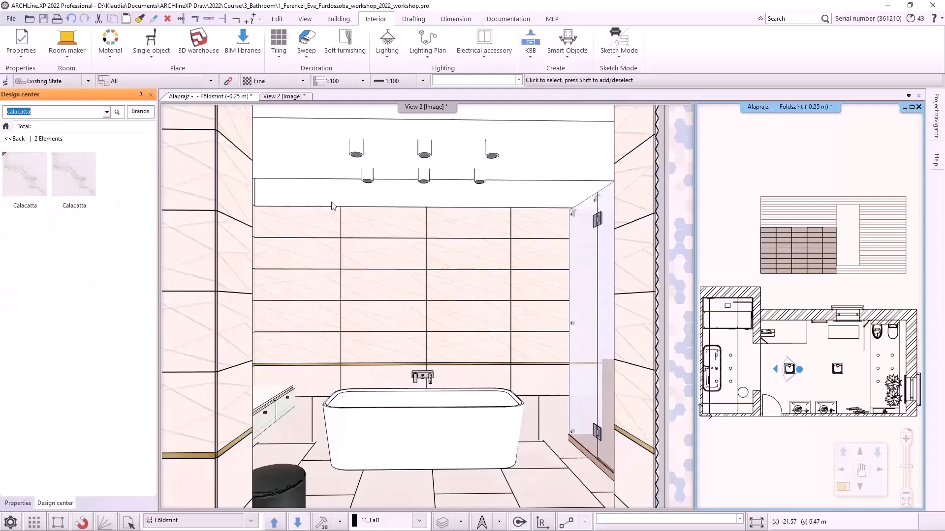
pyautogui.moveTo(73, 176); pyautogui.dragTo(398, 273)
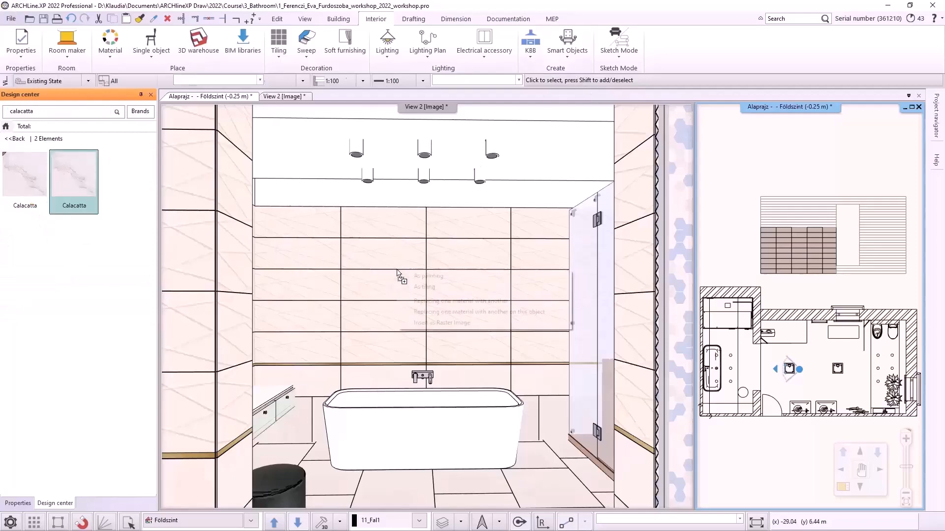
pyautogui.click(422, 287)
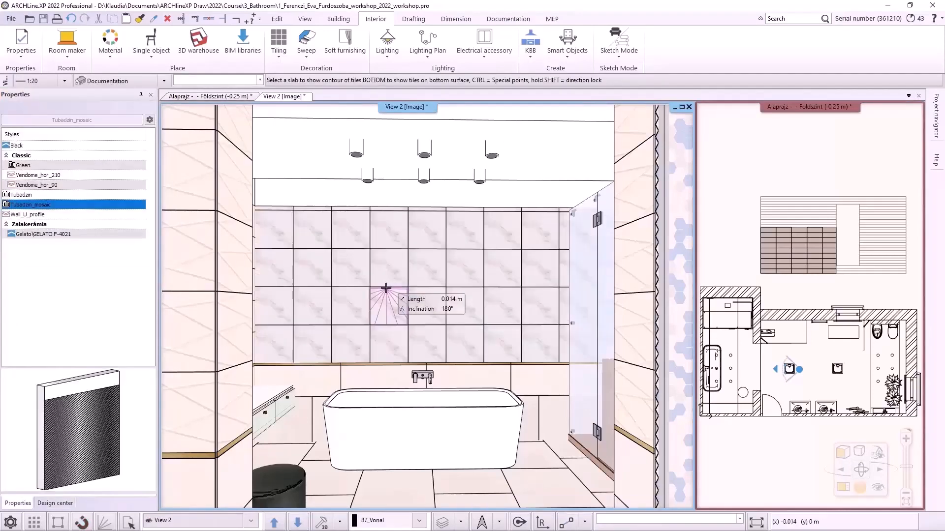
# Step: Edit the Calacatta wall tiles with random rotation enabled, lay them from the wall's upper edge, and finish the tiling edit
pyautogui.rightClick(386, 286)
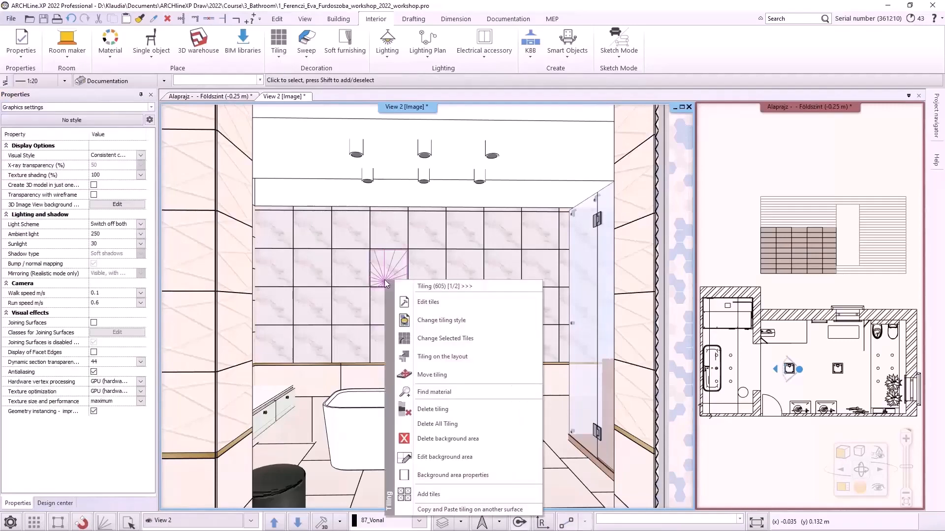
pyautogui.click(421, 302)
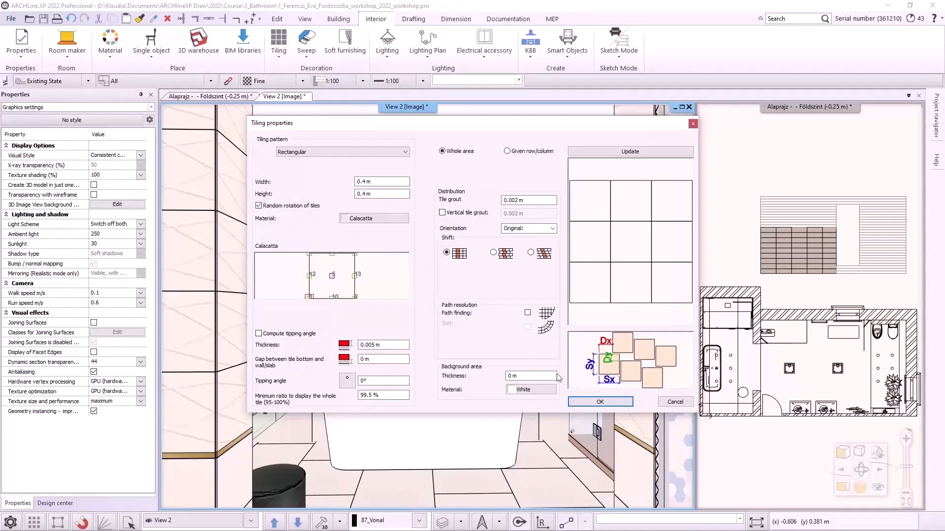
pyautogui.click(604, 404)
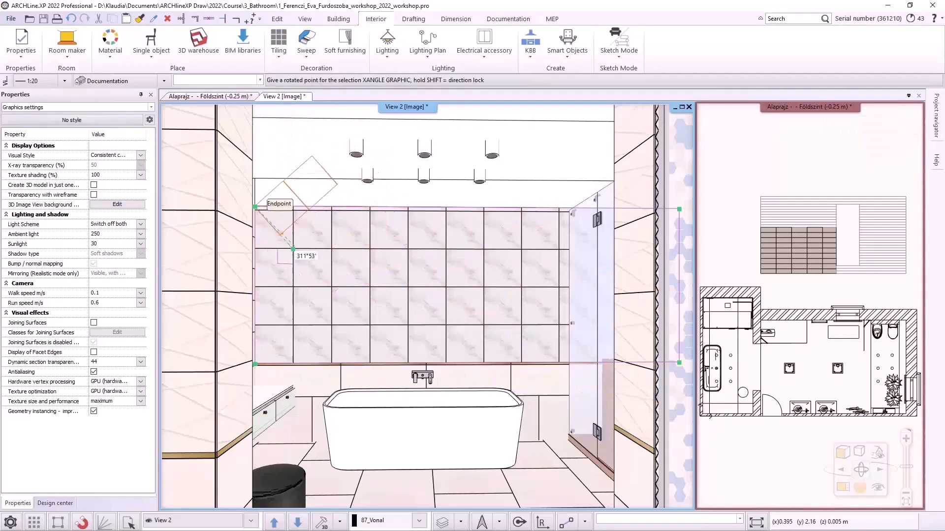
pyautogui.click(372, 208)
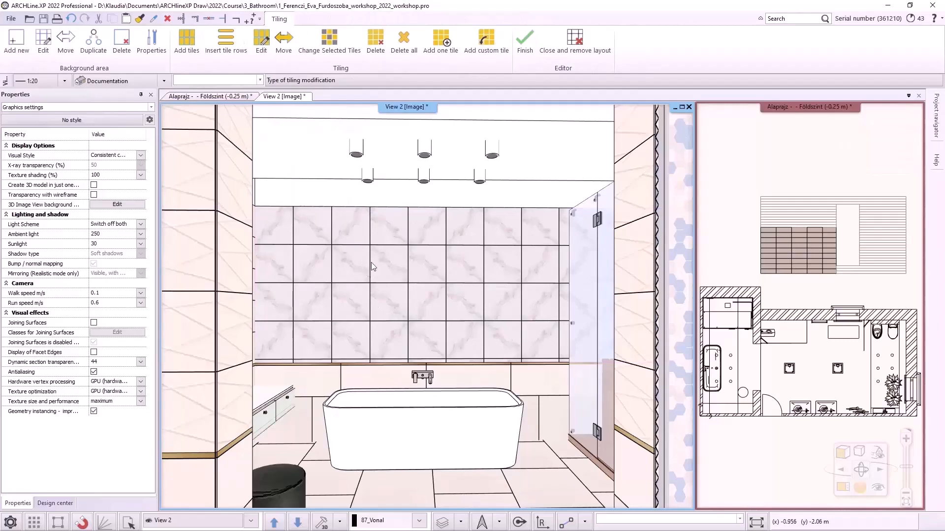
pyautogui.click(530, 43)
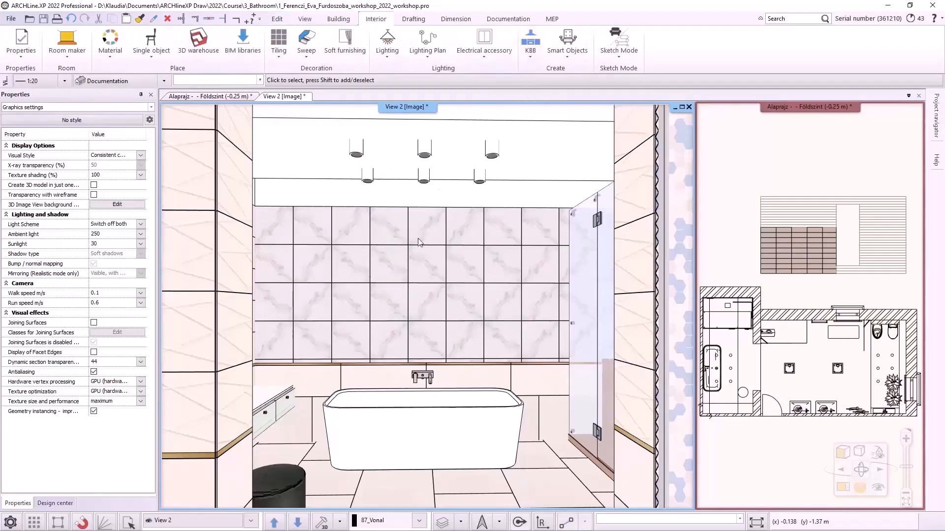
# Step: Change the tiling style of the wall behind the bathtub to Tubadzin
pyautogui.rightClick(411, 261)
pyautogui.click(474, 298)
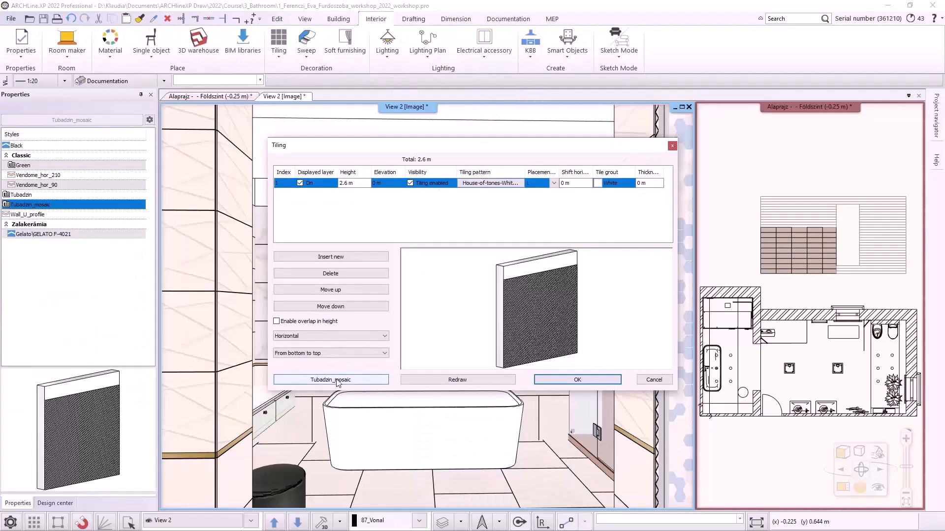
pyautogui.click(331, 379)
pyautogui.click(648, 178)
pyautogui.click(646, 365)
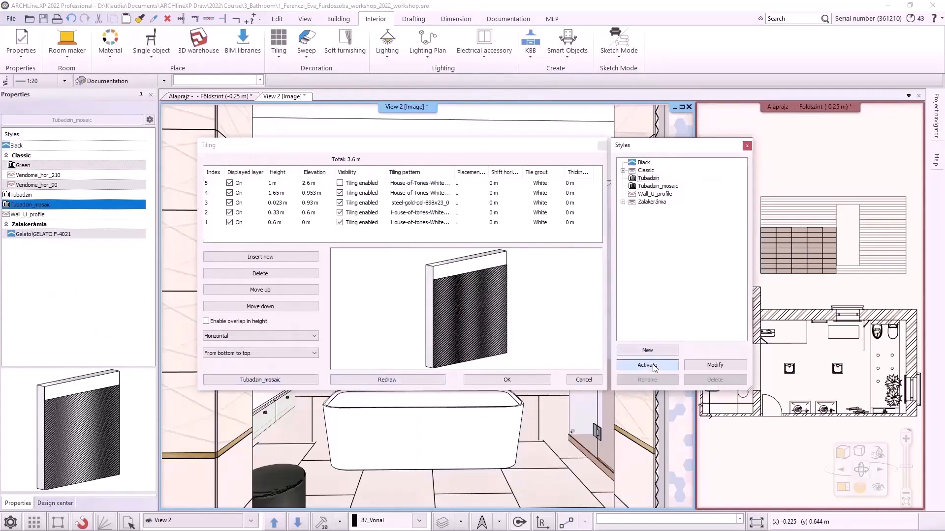
pyautogui.click(523, 382)
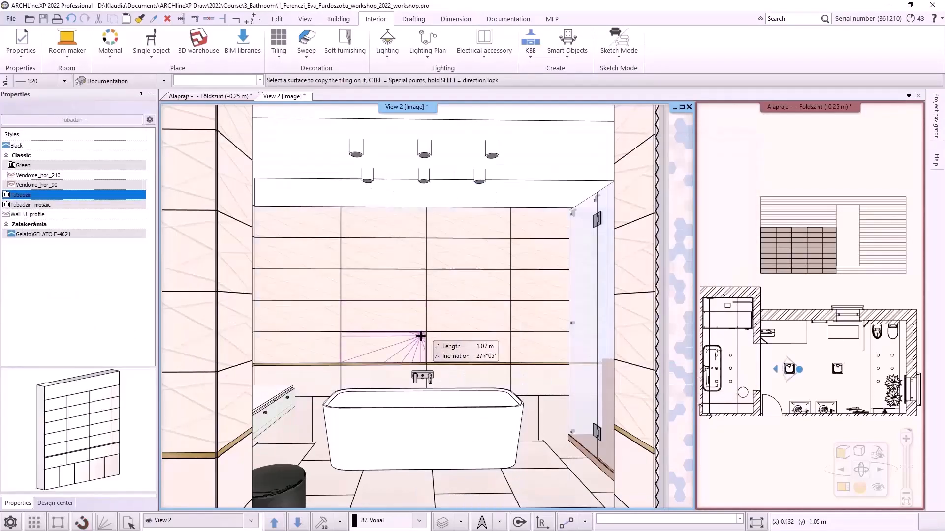
pyautogui.press('Escape')
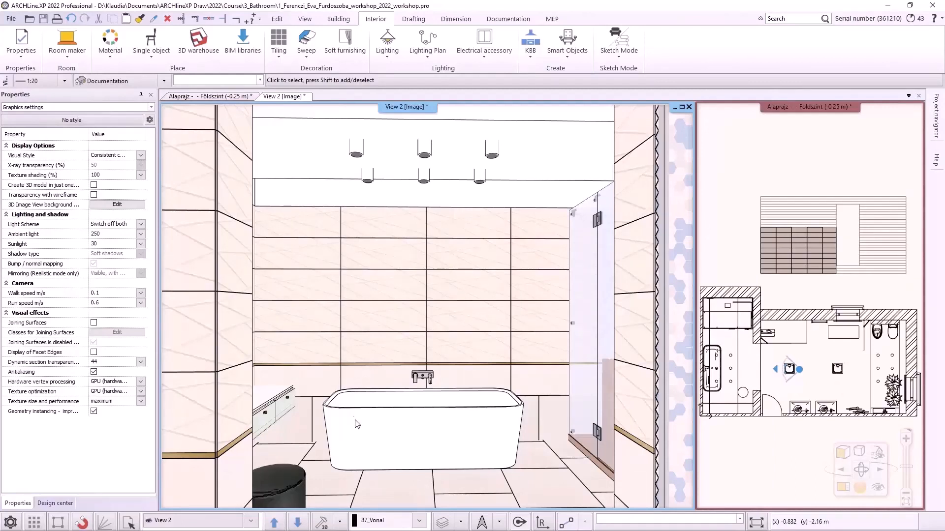
# Step: Create a 2D tiling layout of the wall side behind the two washbasins and place it below the floor plan
pyautogui.click(208, 97)
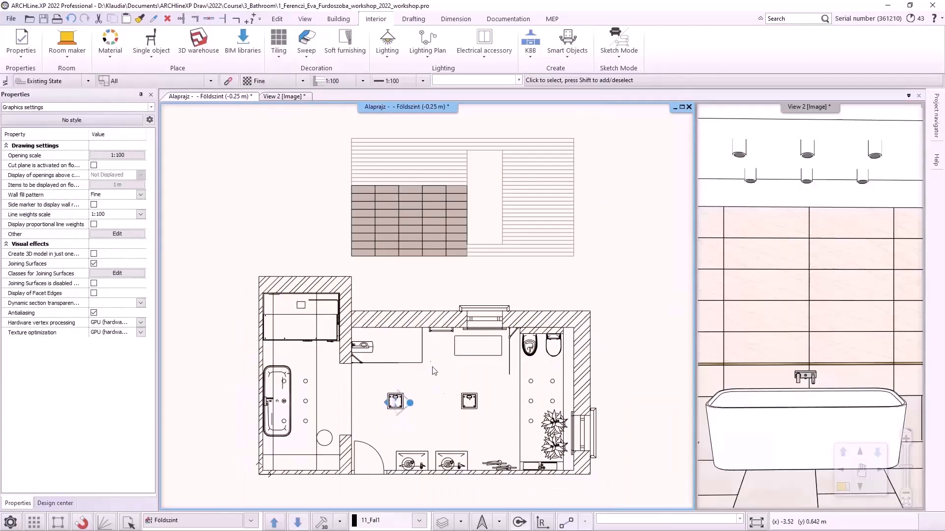
pyautogui.click(280, 58)
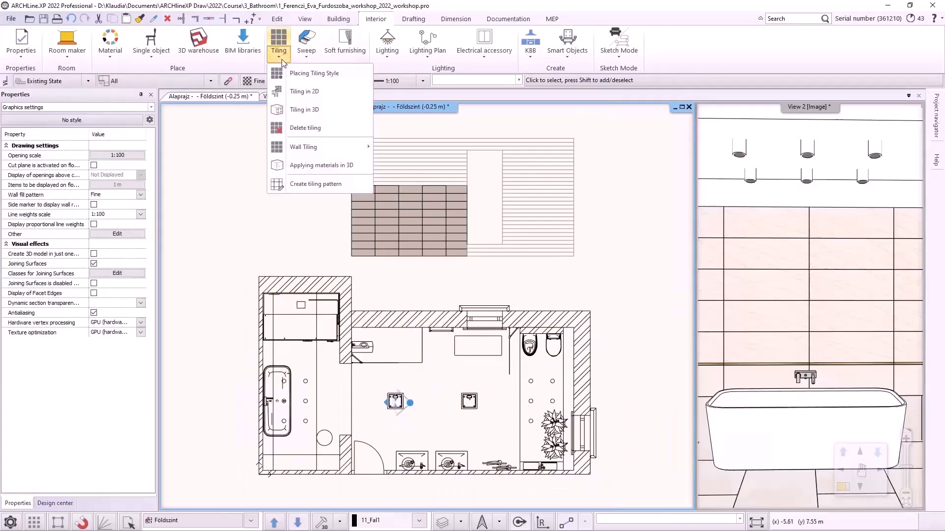
pyautogui.click(319, 90)
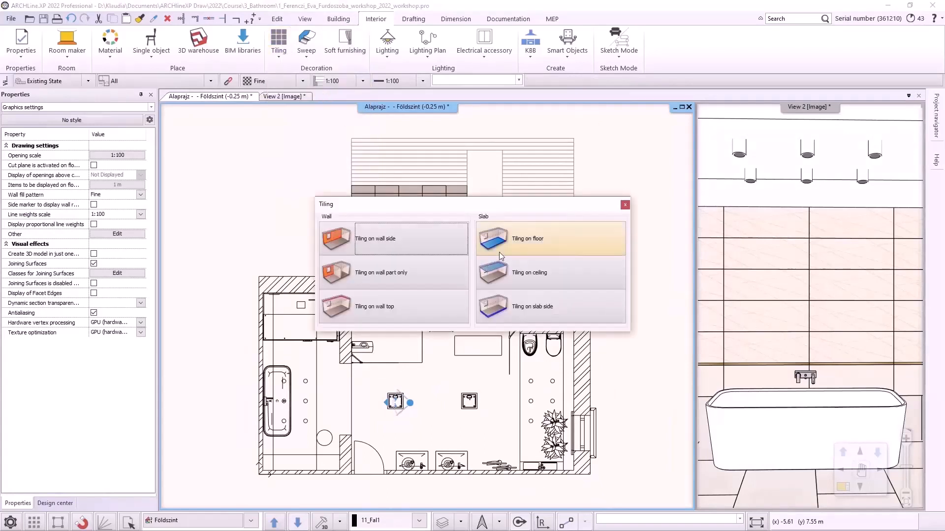
pyautogui.click(382, 240)
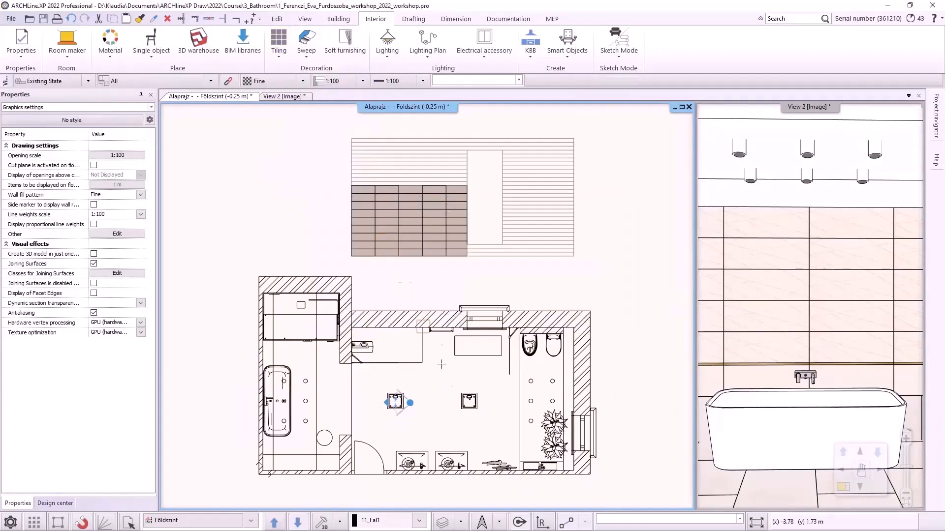
pyautogui.click(431, 470)
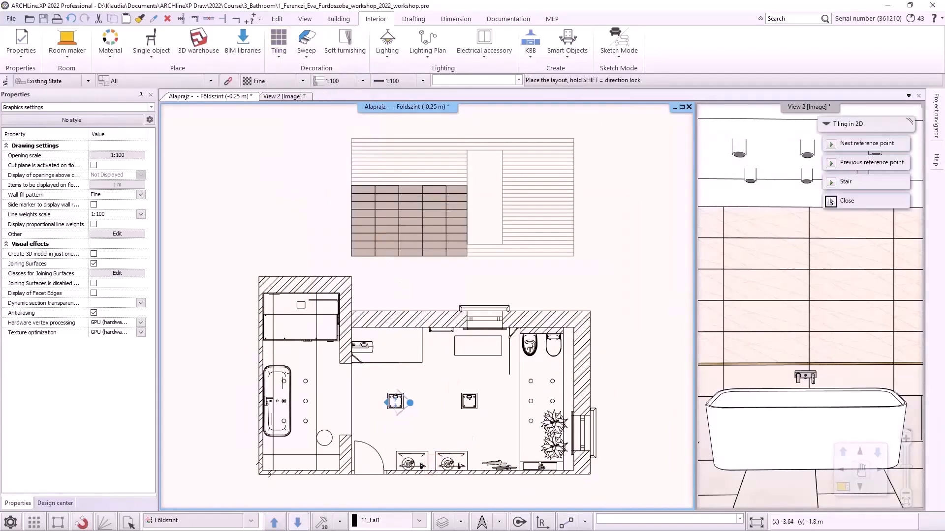
pyautogui.scroll(-4, 432, 386)
pyautogui.moveTo(409, 460); pyautogui.dragTo(442, 403, button='middle')
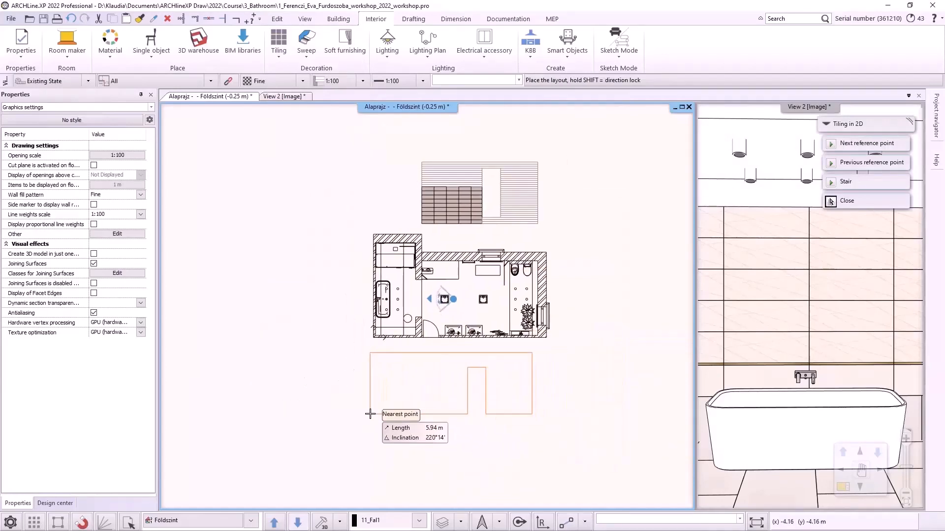
pyautogui.click(375, 410)
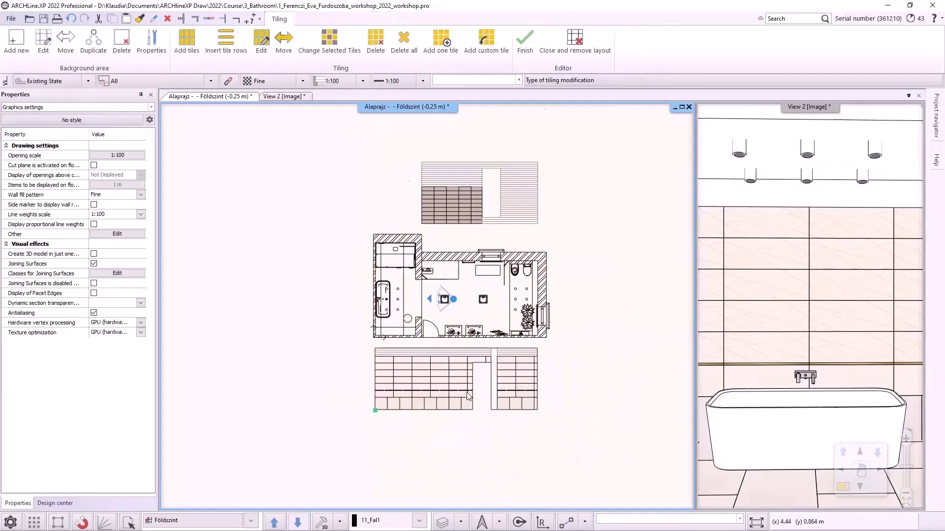
# Step: Add a rectangular 1.8 m by 1.32 m background area in White directly above the trim strip, beside the door opening
pyautogui.scroll(5, 447, 374)
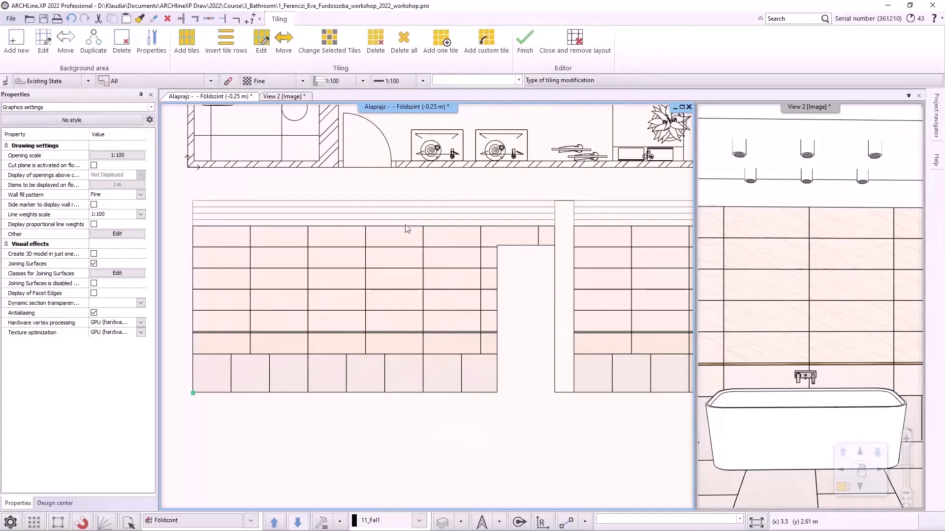
pyautogui.click(15, 39)
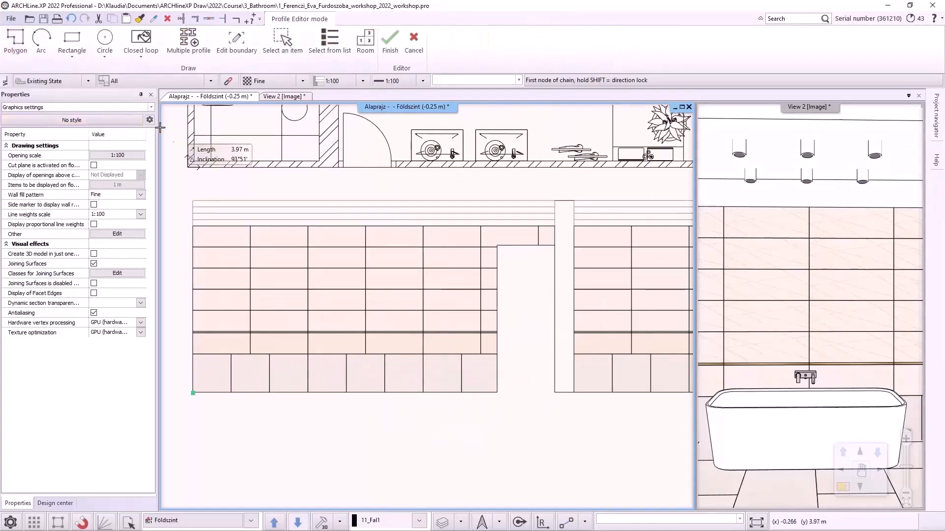
pyautogui.click(72, 40)
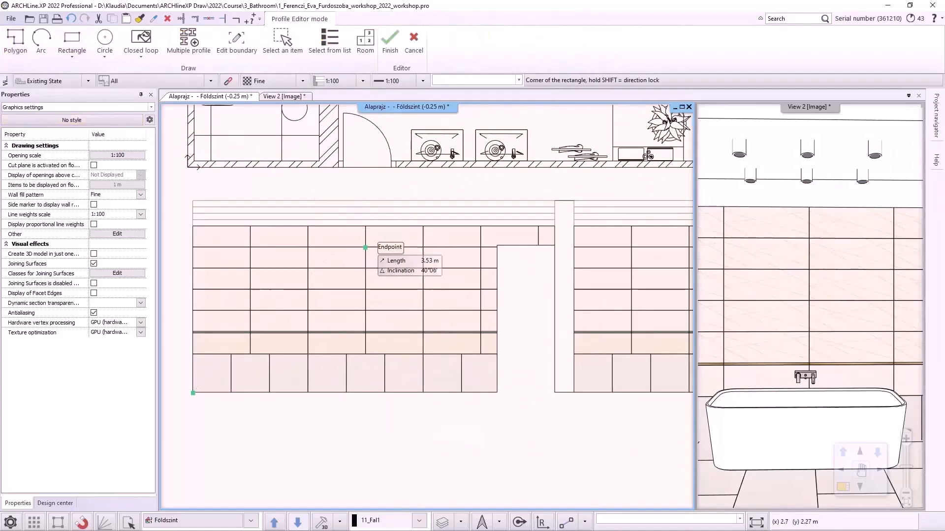
pyautogui.click(365, 248)
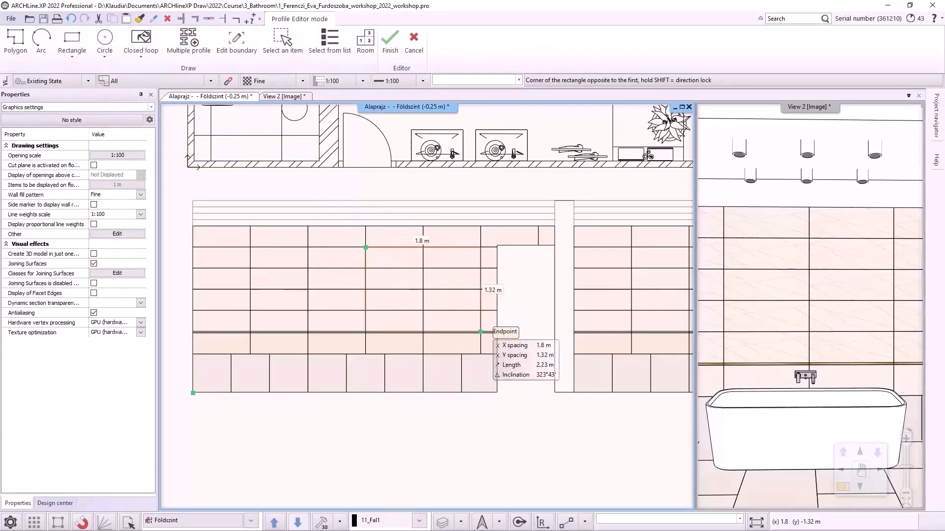
pyautogui.click(481, 331)
pyautogui.click(304, 156)
pyautogui.write('white')
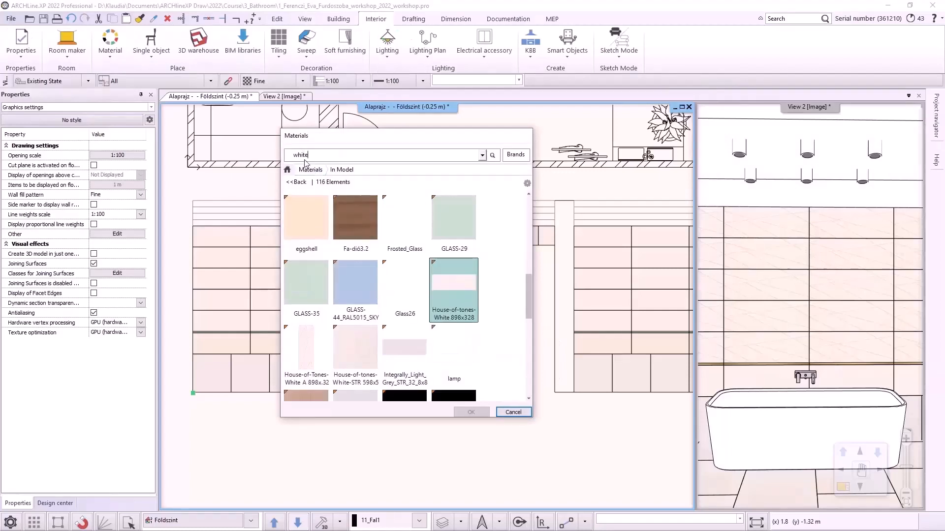
pyautogui.press('Return')
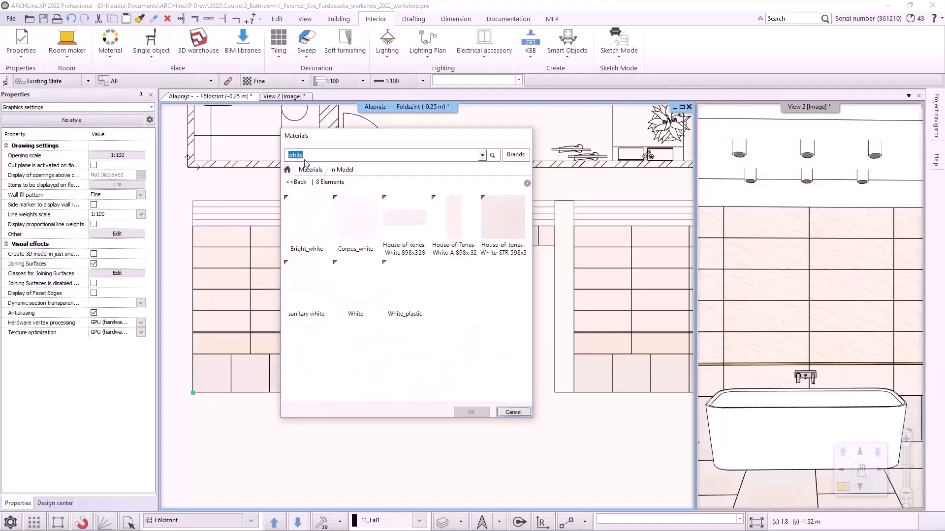
pyautogui.click(365, 299)
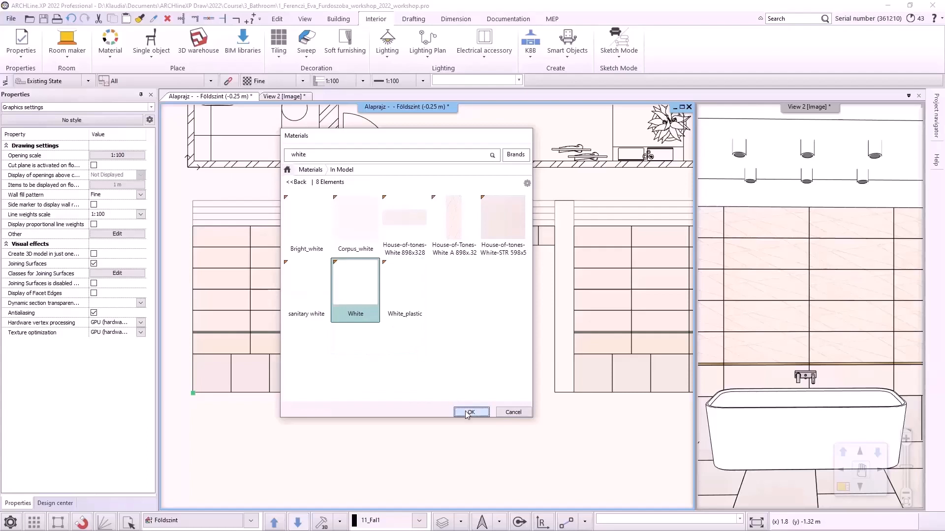
pyautogui.click(470, 412)
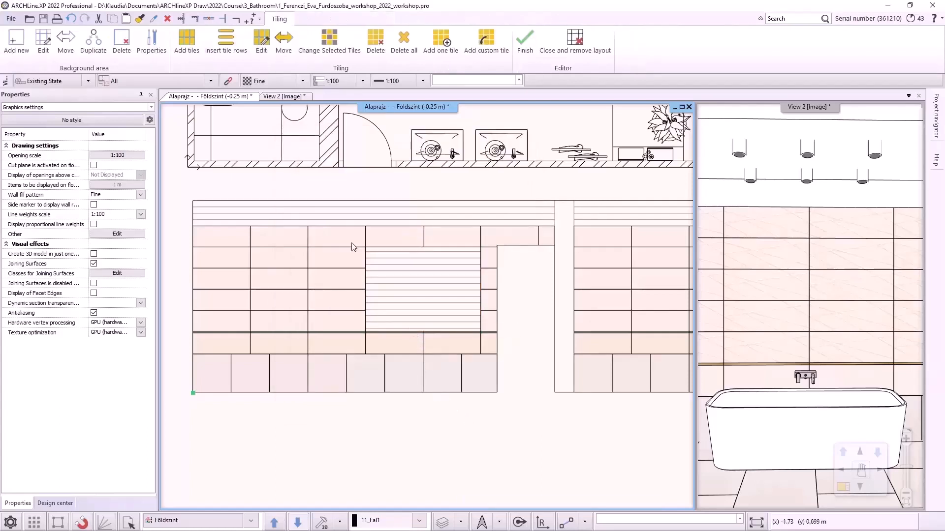
# Step: Start adding tiles to the white rectangle and choose Mirror 03 as the tile material
pyautogui.click(183, 44)
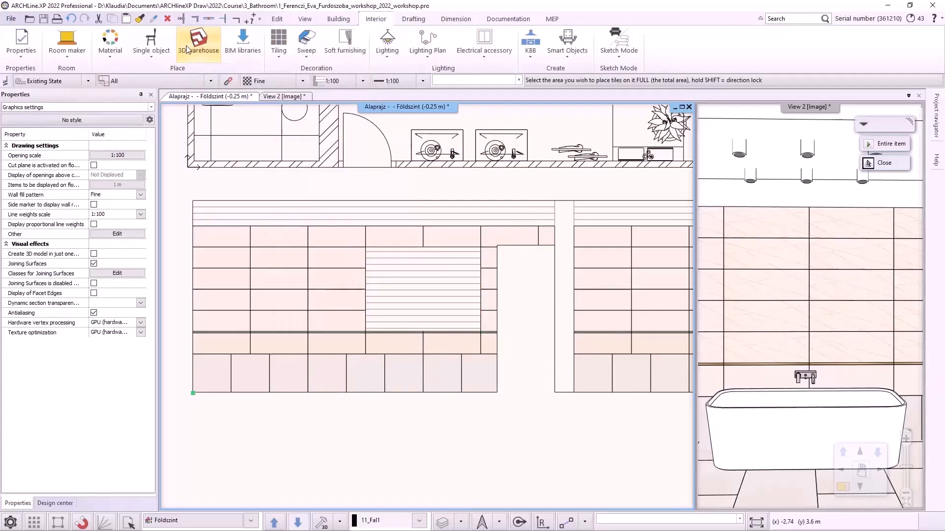
pyautogui.click(416, 284)
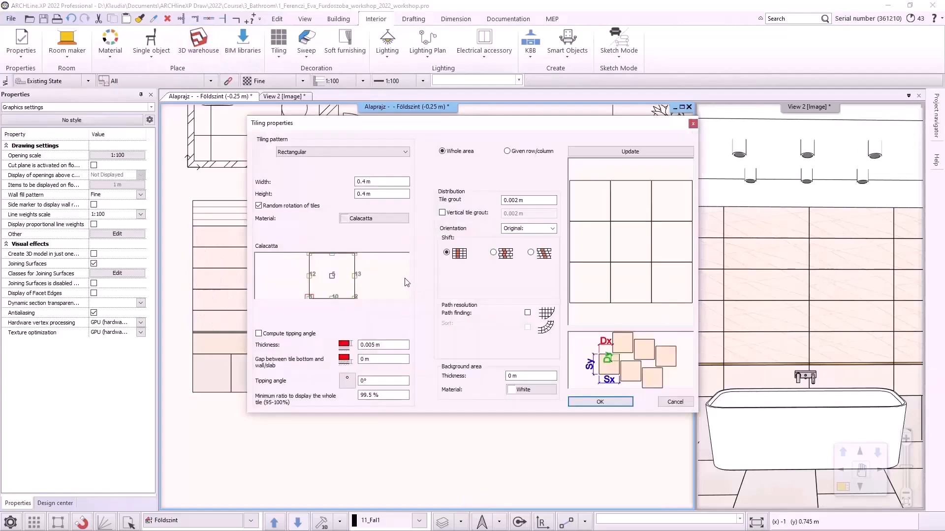
pyautogui.click(374, 219)
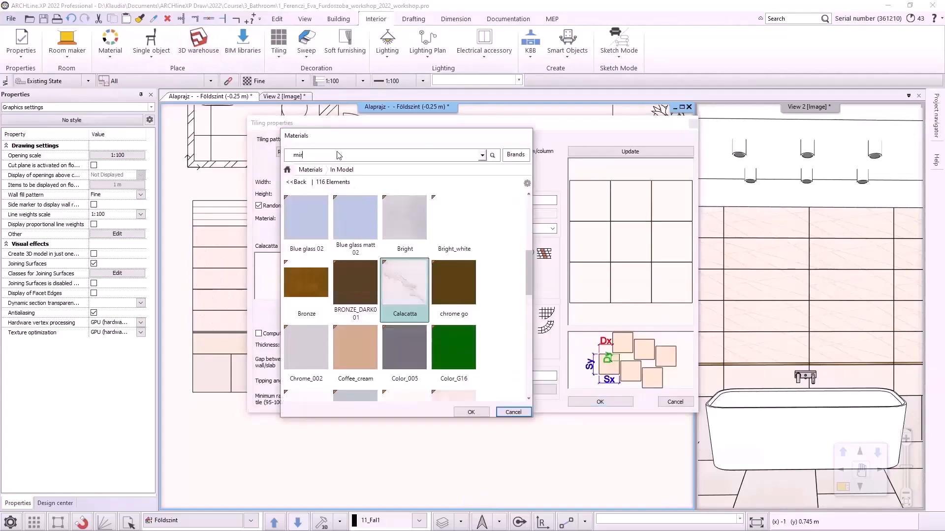
pyautogui.click(337, 153)
pyautogui.write('mirror')
pyautogui.press('Return')
pyautogui.click(321, 214)
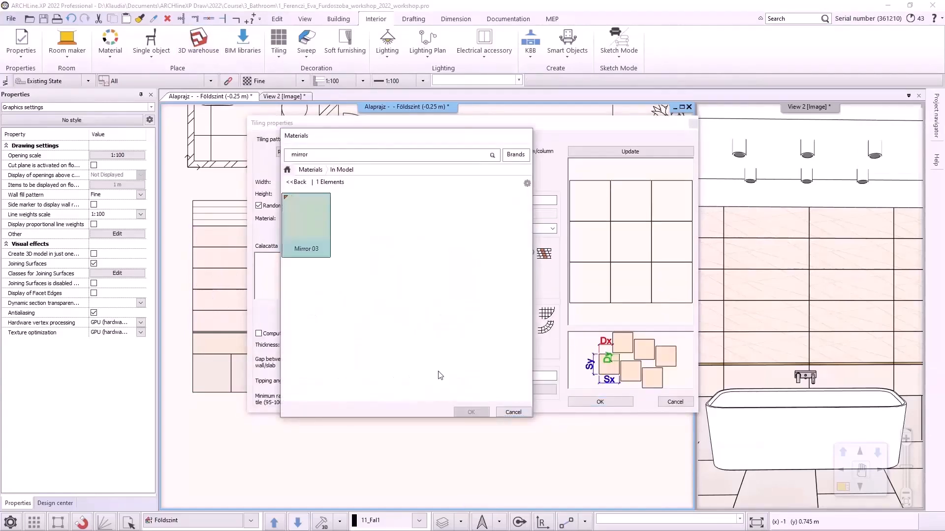
pyautogui.click(470, 412)
# Step: Size the mirror tile 1.8 m wide and 1.32 m high, limit it by given row/column to a single tile, and place it over the rectangle
pyautogui.click(375, 181)
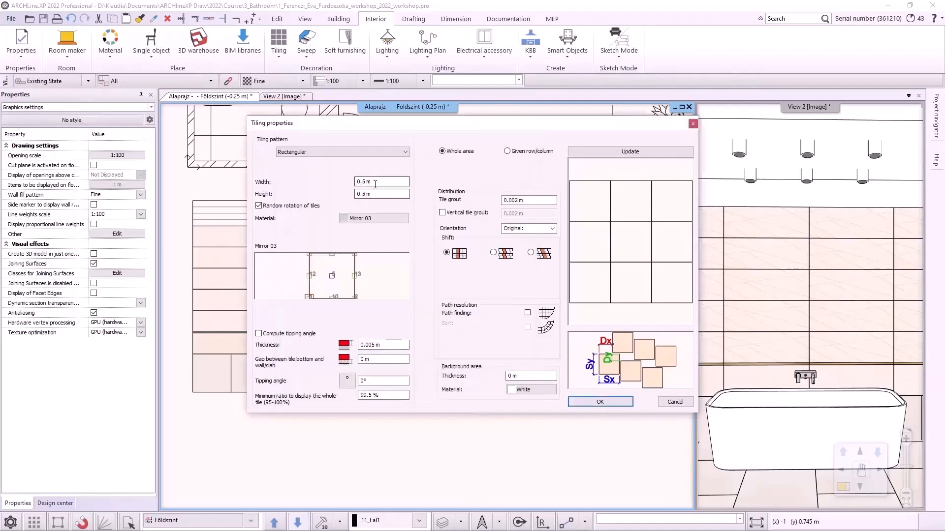
pyautogui.moveTo(362, 182); pyautogui.dragTo(297, 186)
pyautogui.write('1,8')
pyautogui.doubleClick(372, 194)
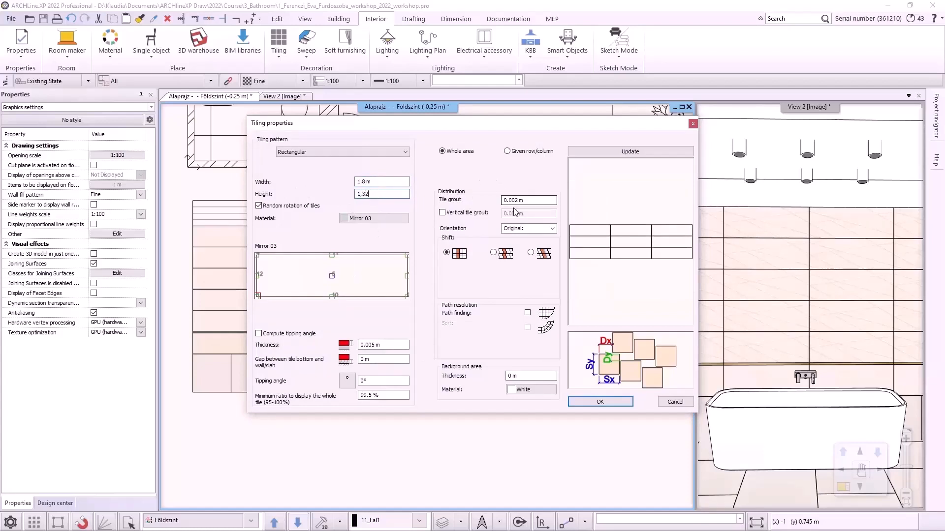
pyautogui.click(517, 153)
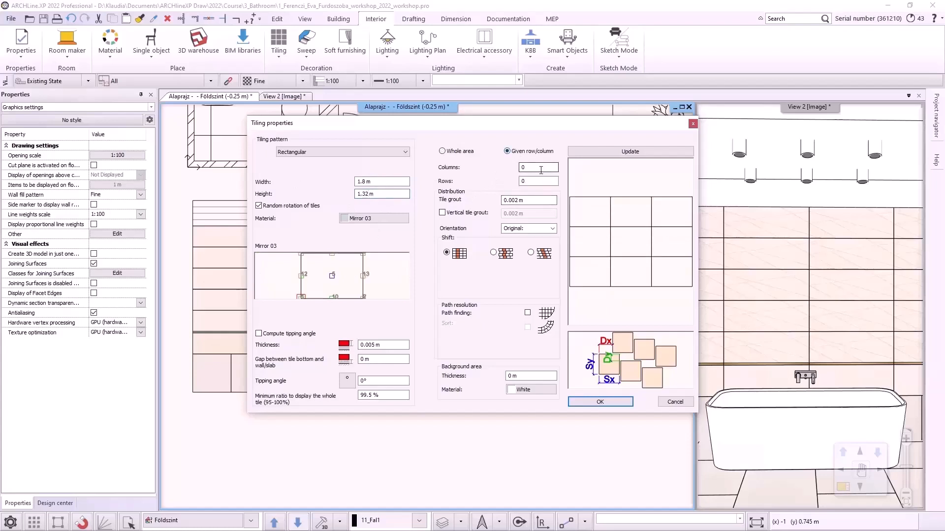
pyautogui.moveTo(525, 182); pyautogui.dragTo(490, 178)
pyautogui.write('1')
pyautogui.click(613, 400)
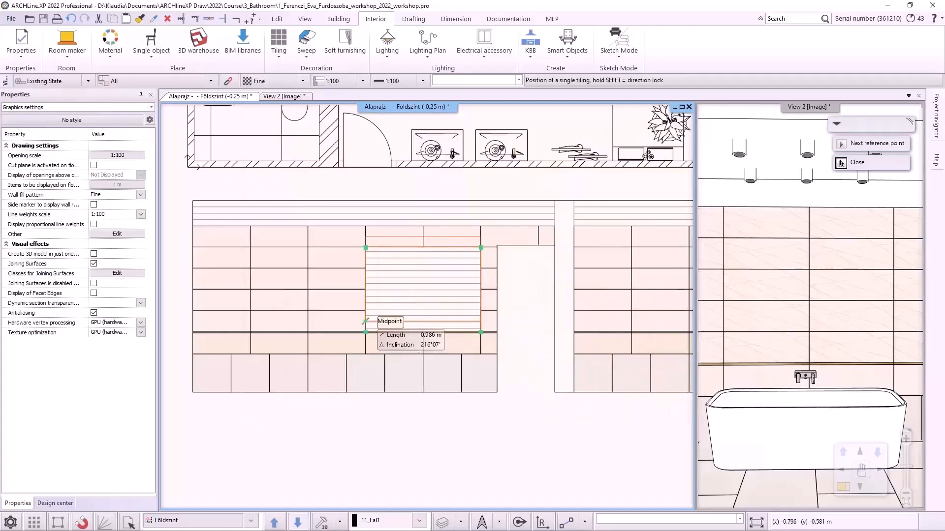
pyautogui.click(496, 335)
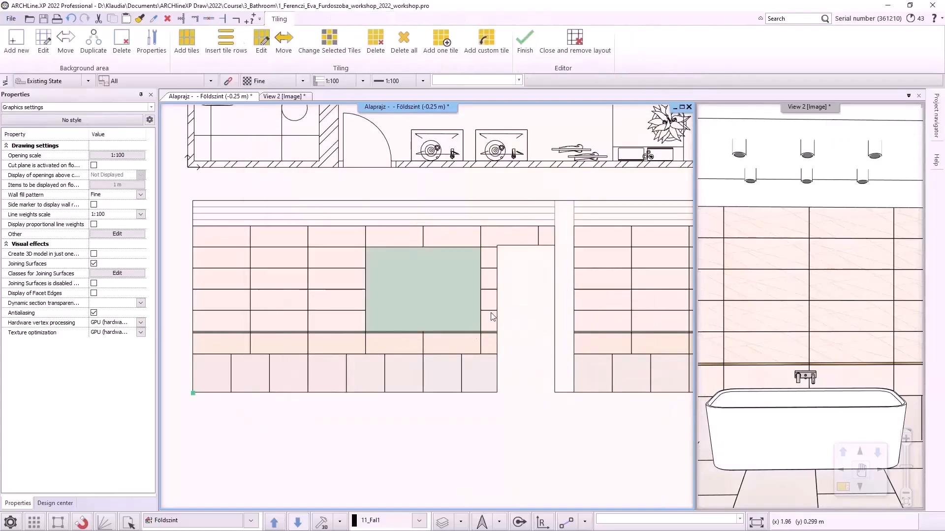
# Step: Finish the tiling edit and open the Bathroom_7 view to check the mirror above the washbasins
pyautogui.click(524, 41)
pyautogui.click(839, 480)
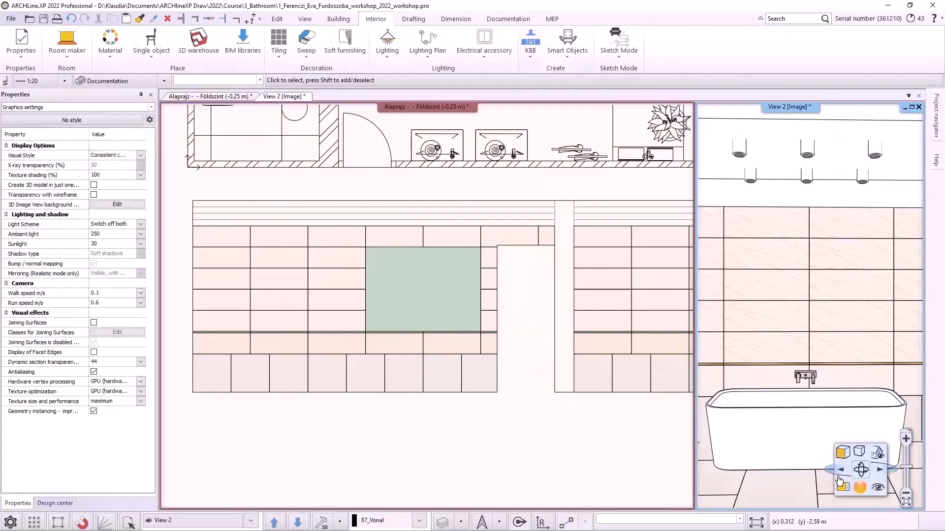
pyautogui.click(274, 523)
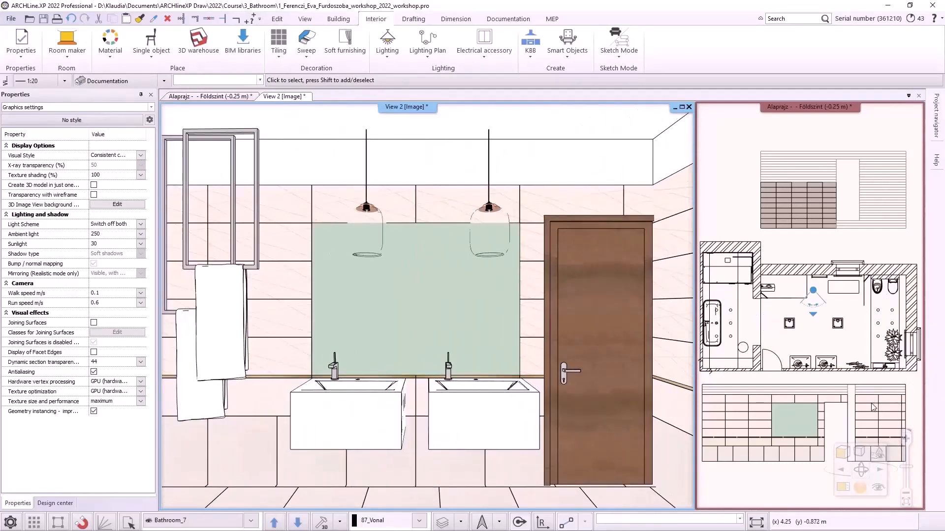
# Step: Return to the floor plan and continue tiling on the washbasin wall layout
pyautogui.click(225, 96)
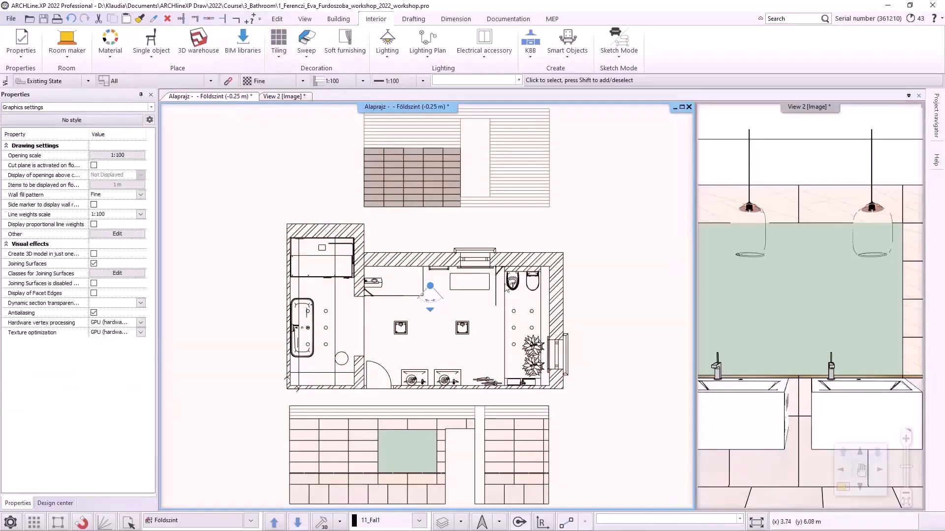
pyautogui.moveTo(526, 450); pyautogui.dragTo(498, 386, button='middle')
pyautogui.scroll(1, 498, 386)
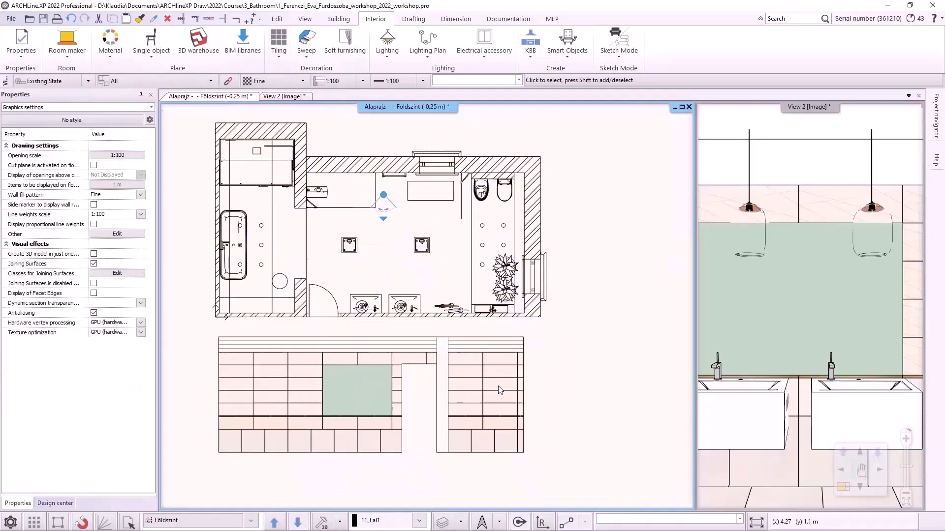
pyautogui.scroll(2, 500, 390)
pyautogui.rightClick(445, 378)
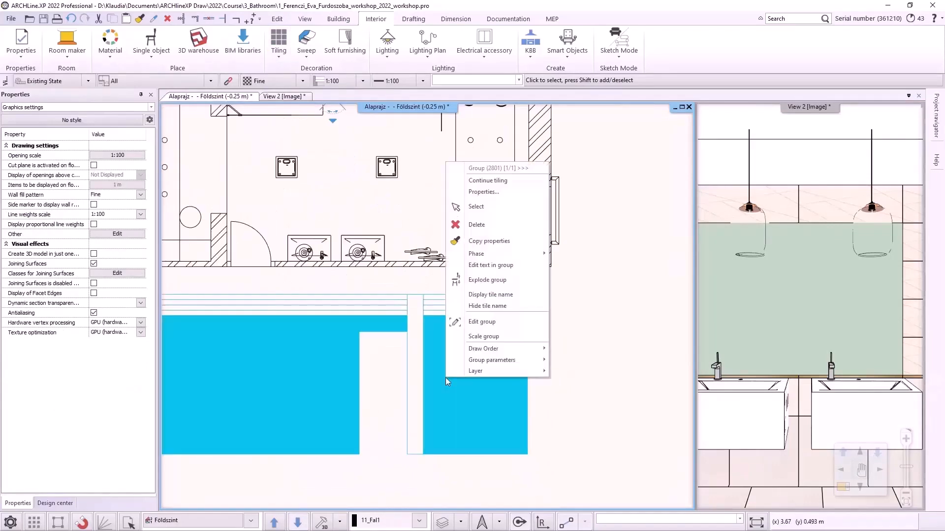
pyautogui.click(491, 183)
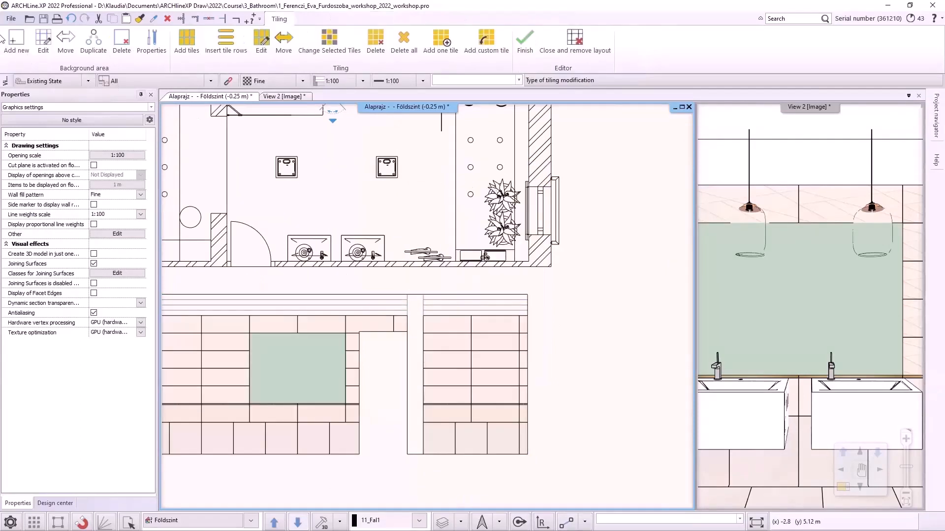
# Step: Draw a rectangular background area about 1.96 m wide above the border strip on the wall section beyond the partition
pyautogui.click(15, 46)
pyautogui.click(423, 404)
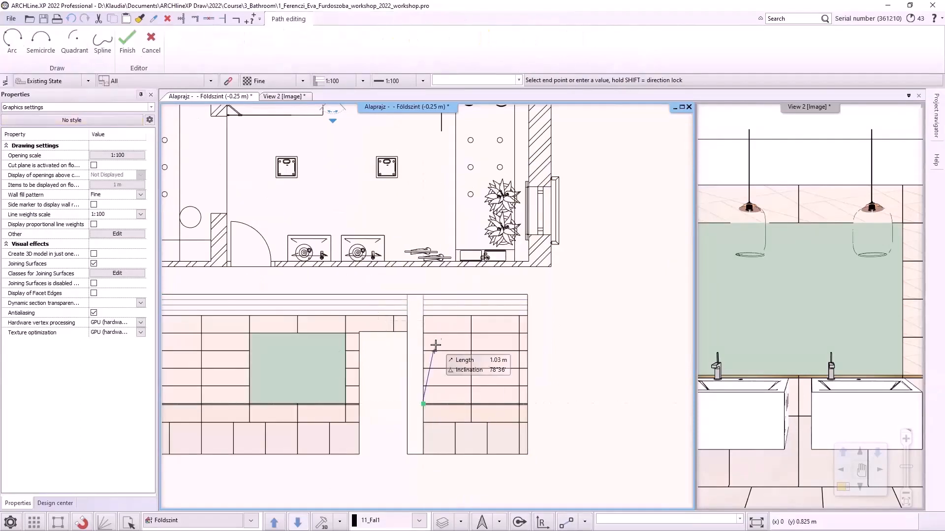
pyautogui.click(423, 334)
pyautogui.click(527, 334)
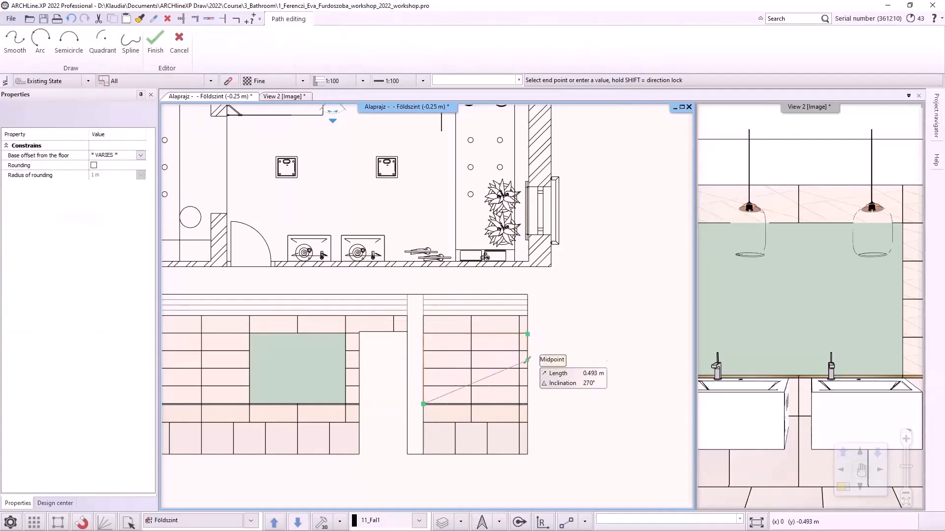
pyautogui.scroll(2, 629, 484)
pyautogui.click(464, 353)
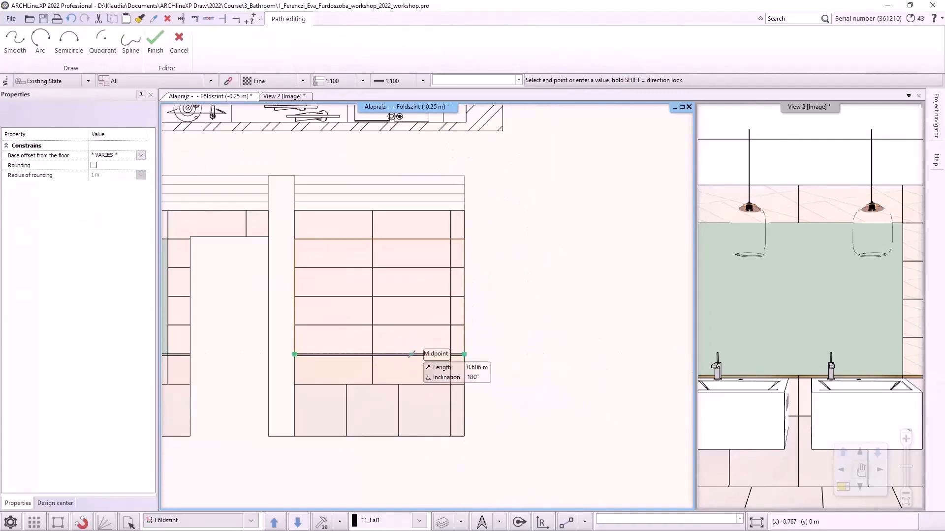
pyautogui.click(294, 353)
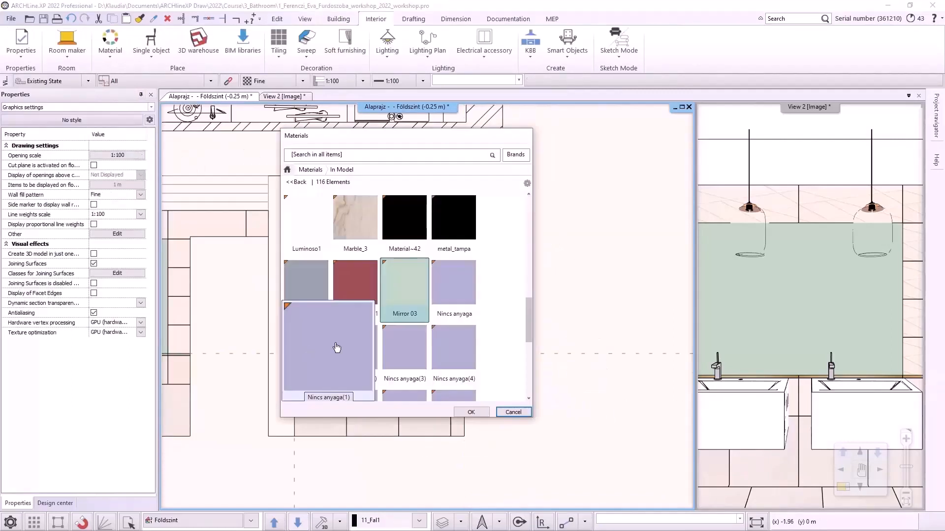
# Step: Search the materials for "white" and assign White to the new background area
pyautogui.click(313, 159)
pyautogui.write('white')
pyautogui.press('Return')
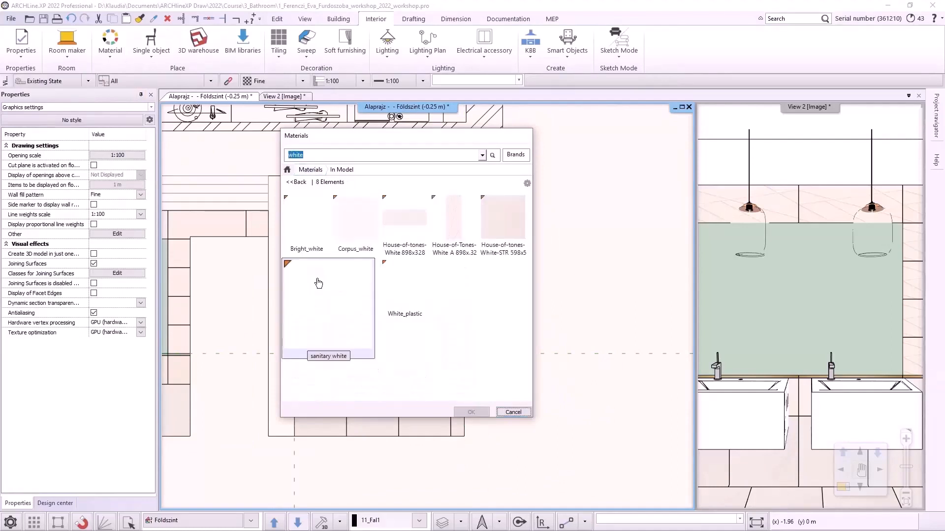
pyautogui.click(358, 294)
pyautogui.click(472, 412)
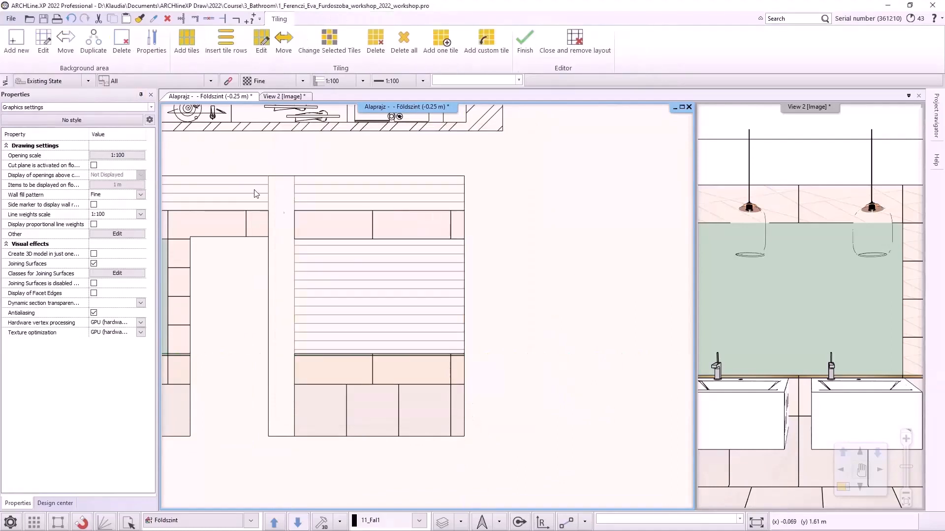
# Step: Add tiles to the white area using a single Mirror 03 tile with its width set to 1.96 m
pyautogui.click(371, 290)
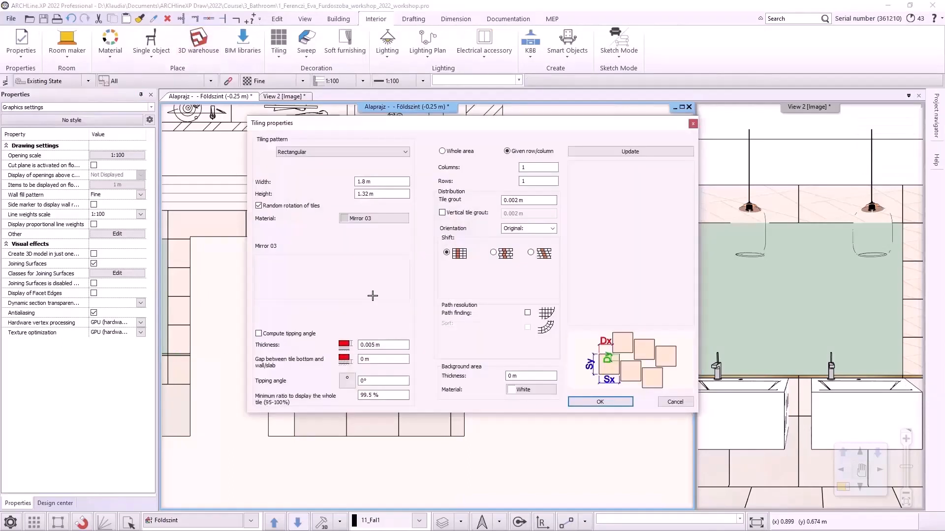
pyautogui.click(389, 181)
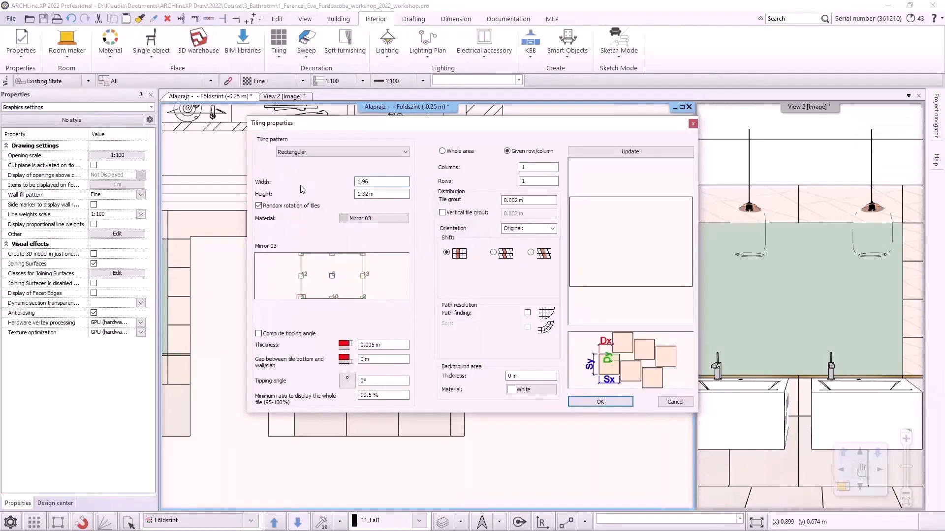
pyautogui.click(360, 195)
pyautogui.click(597, 402)
# Step: Place the mirror tile from the white area's lower corner, align it along the bottom edge, and finish the tiling edit
pyautogui.click(464, 240)
pyautogui.click(294, 354)
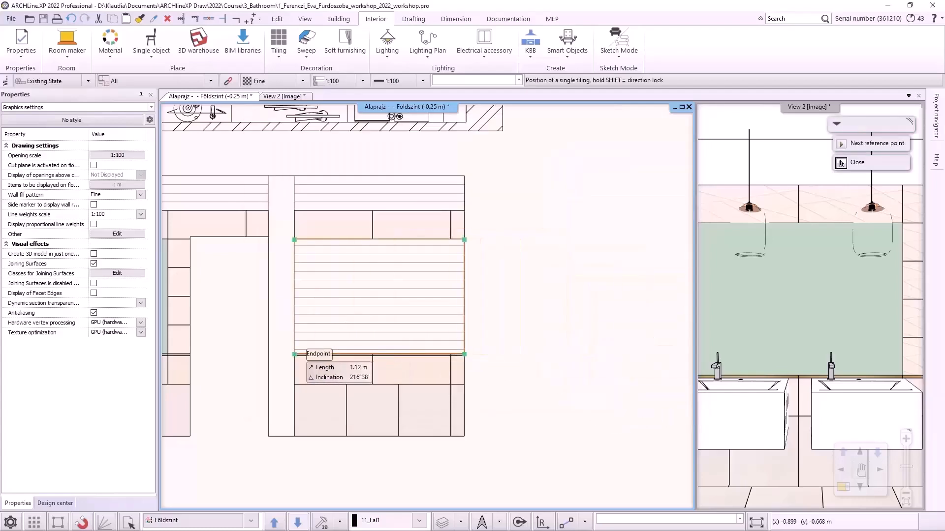
pyautogui.click(467, 357)
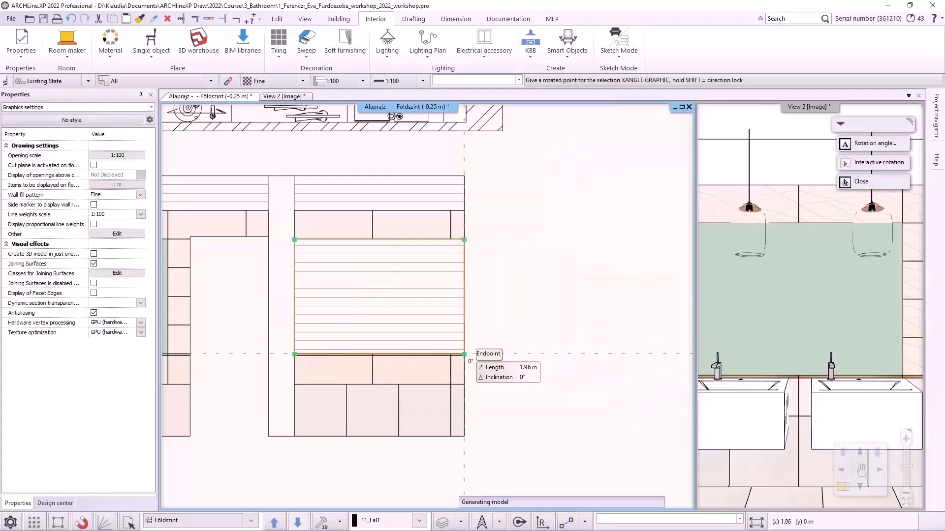
pyautogui.scroll(-2, 427, 307)
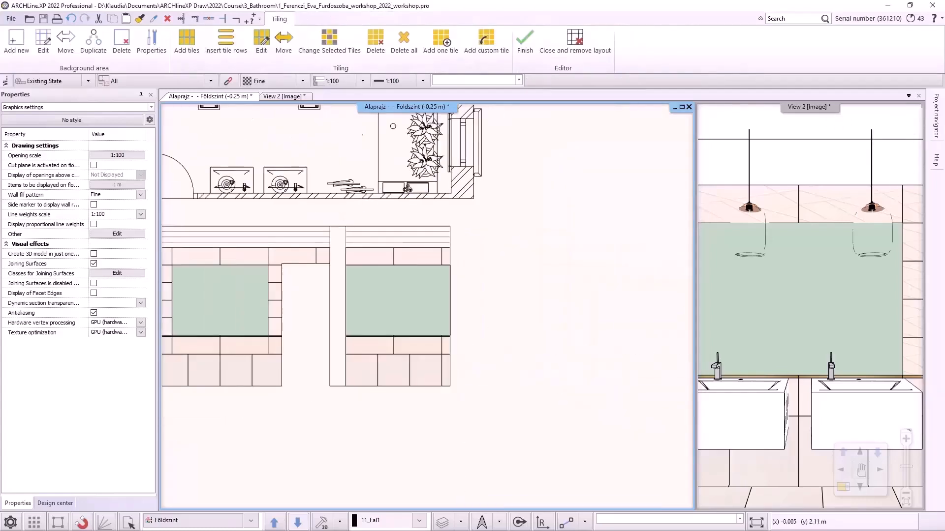
pyautogui.click(525, 40)
# Step: Walk sideways through View 2 to check the washbasin wall and its mirror tiling
pyautogui.press('Right')
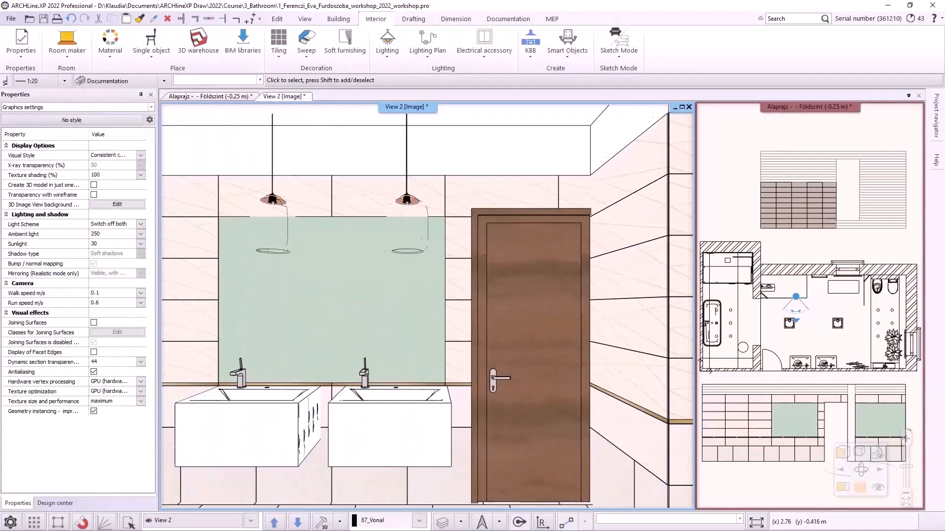
pyautogui.press('Left')
pyautogui.press('Left')
pyautogui.press('Left')
pyautogui.press('Left')
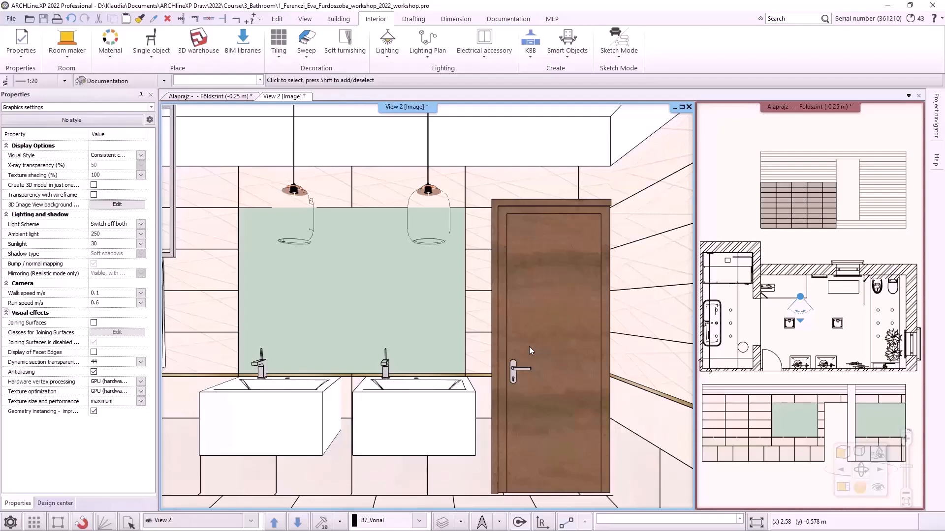
# Step: Inspect the toilet and bidet area on the floor plan and open the Bathroom_5 view facing its wall
pyautogui.click(184, 97)
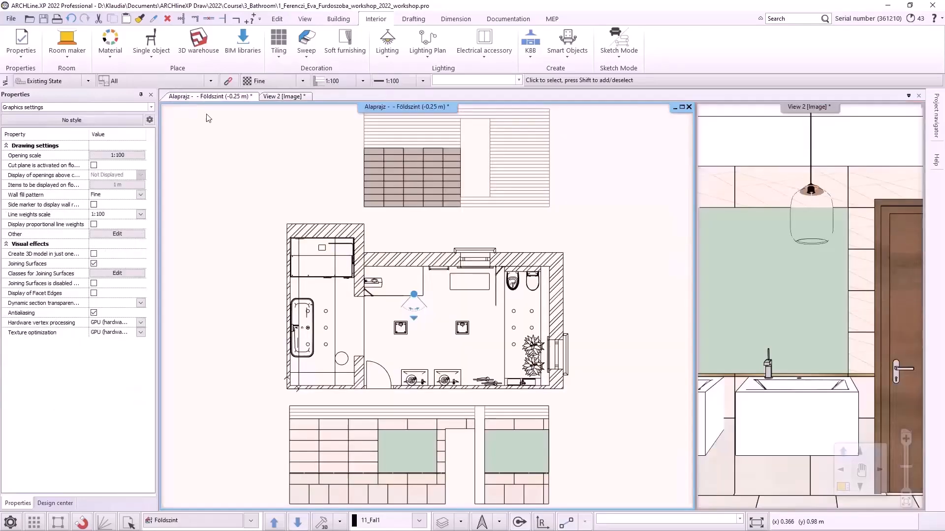
pyautogui.scroll(3, 509, 280)
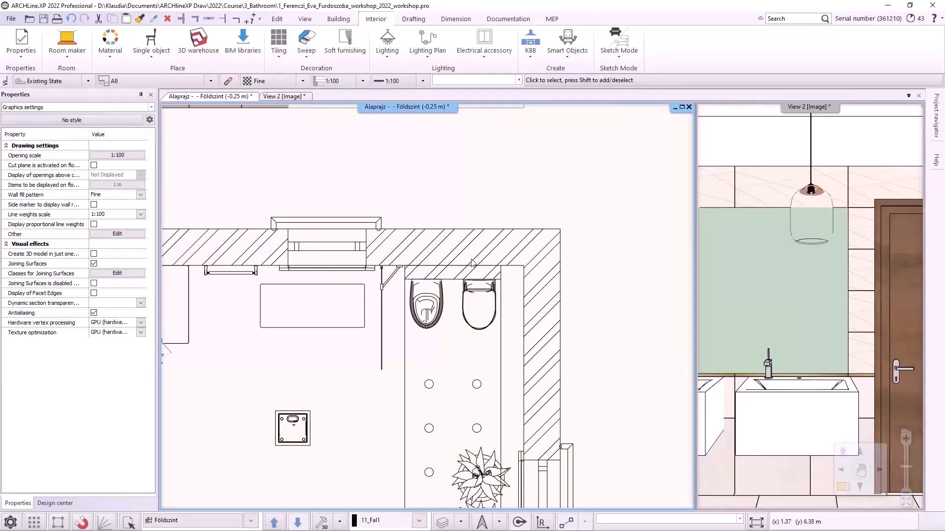
pyautogui.click(801, 310)
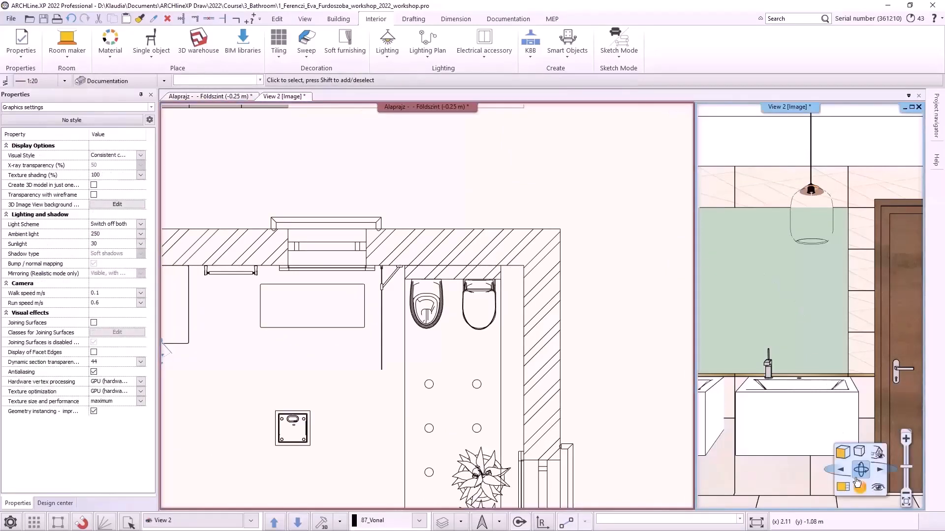
pyautogui.click(844, 487)
pyautogui.click(250, 521)
pyautogui.click(186, 462)
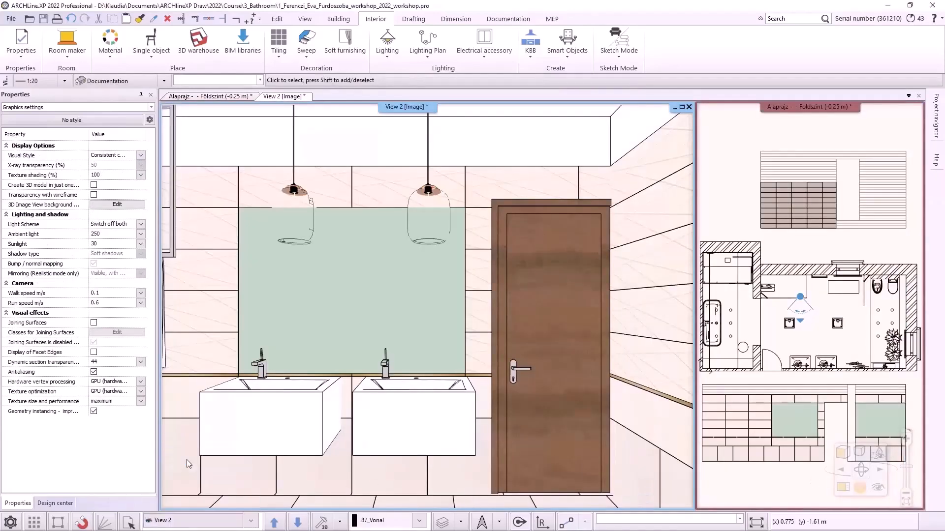
pyautogui.click(251, 521)
pyautogui.click(186, 480)
# Step: Place the toilet wall's 2D tiling layout above the floor plan, over the existing layout, and finish the tiling edit
pyautogui.rightClick(507, 272)
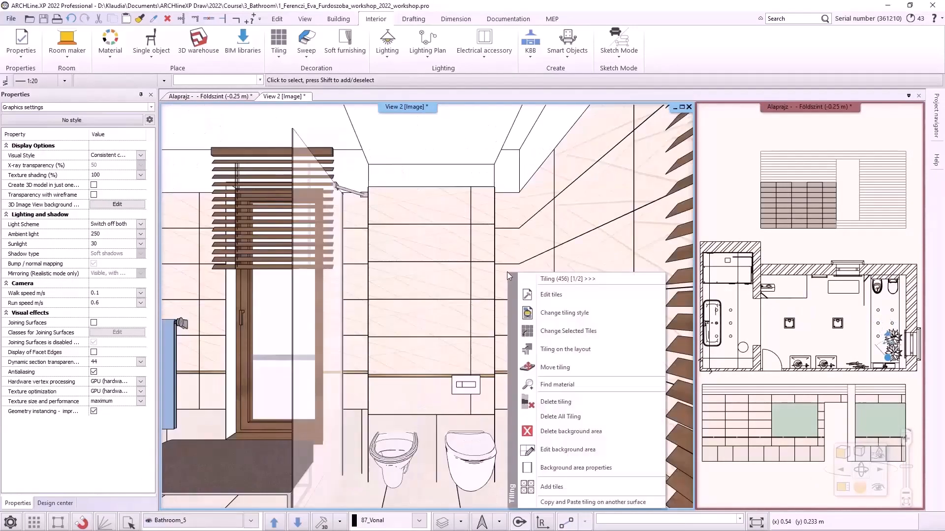
pyautogui.click(577, 349)
pyautogui.scroll(-2, 757, 361)
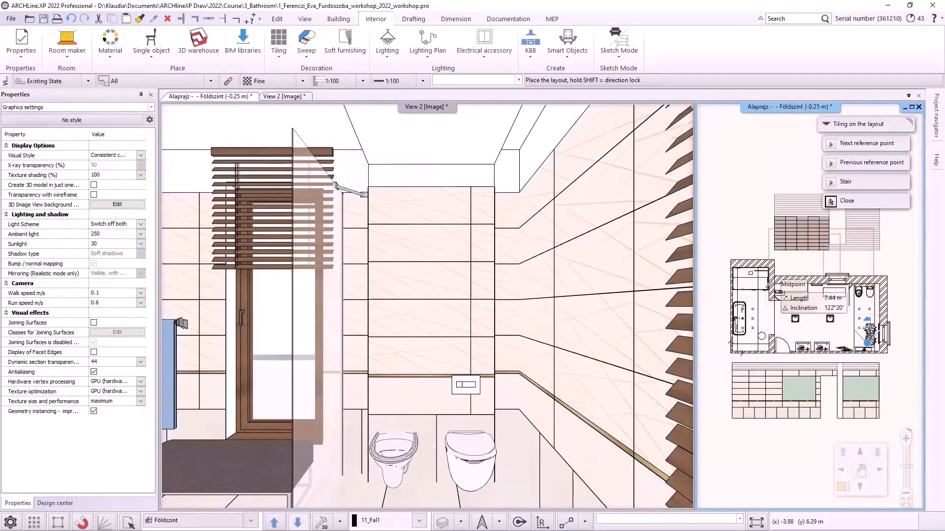
pyautogui.click(774, 250)
pyautogui.click(842, 487)
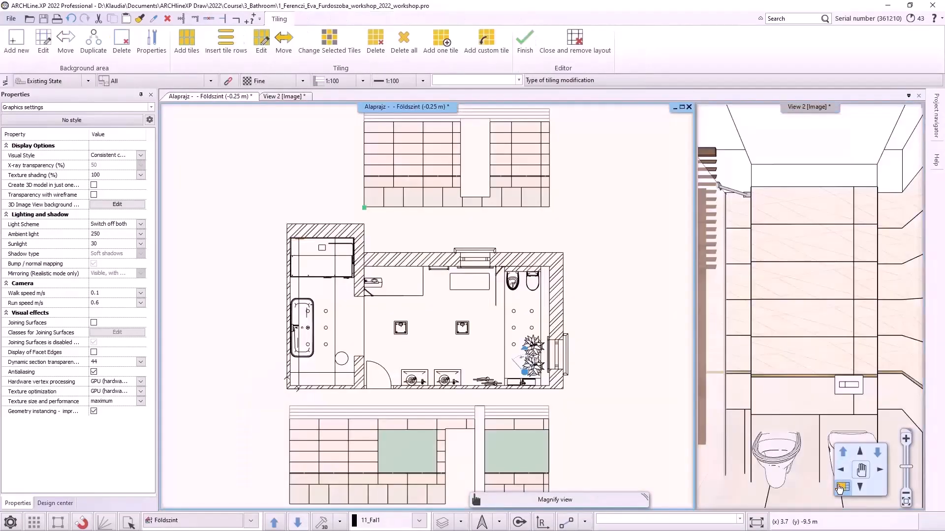
pyautogui.scroll(1, 552, 175)
pyautogui.scroll(1, 526, 147)
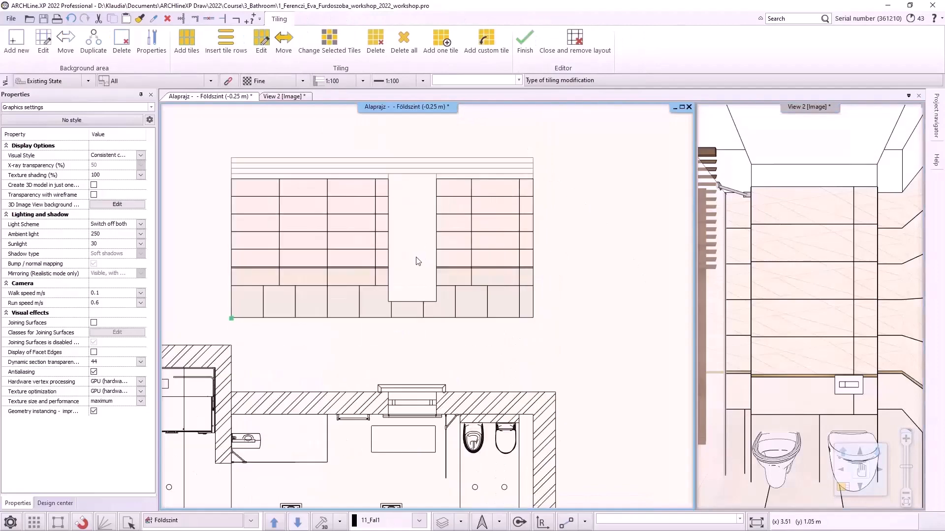
pyautogui.click(524, 41)
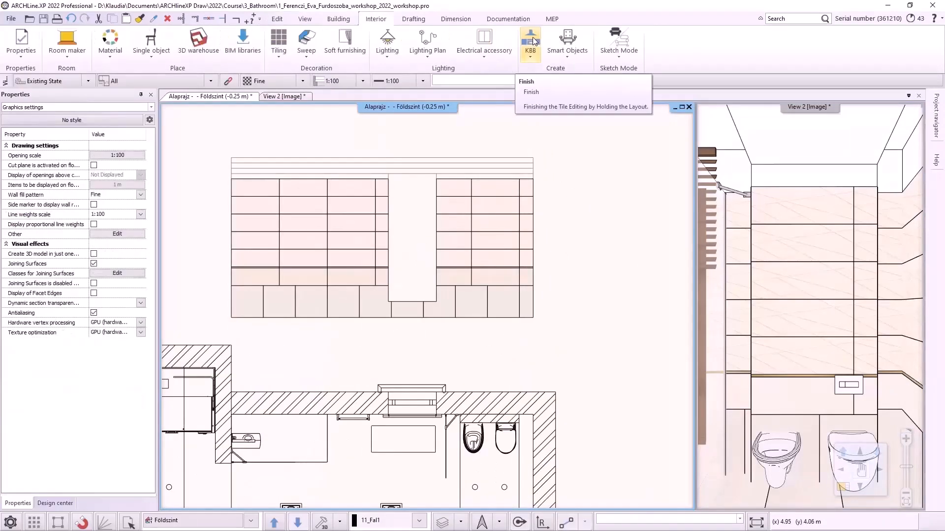
# Step: Draw two vertical polylines from the edges of the boxed wall behind the toilets up through the tiling layout
pyautogui.click(107, 57)
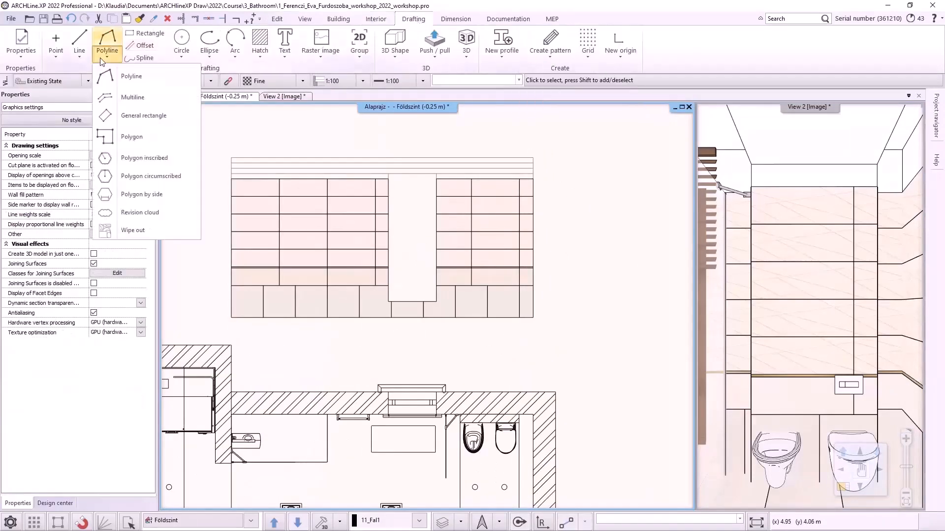
pyautogui.click(124, 73)
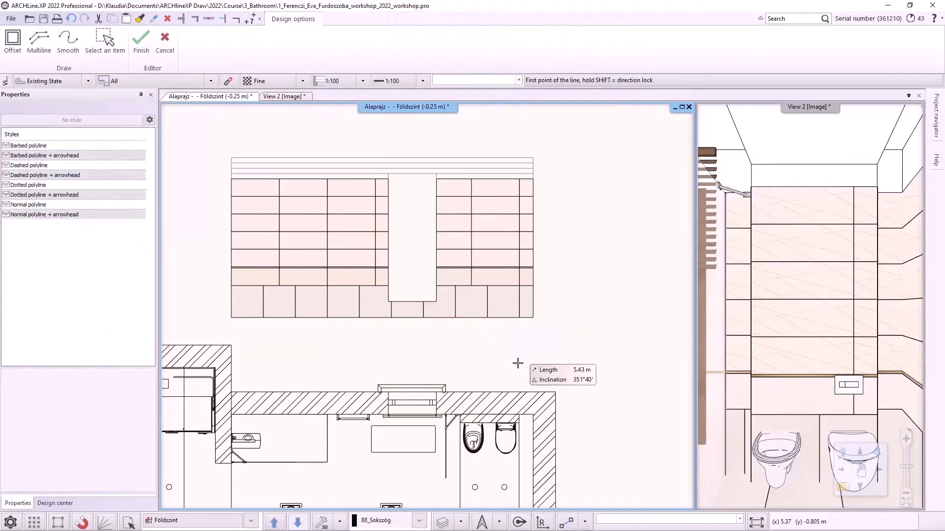
pyautogui.click(519, 415)
pyautogui.click(524, 136)
pyautogui.press('Return')
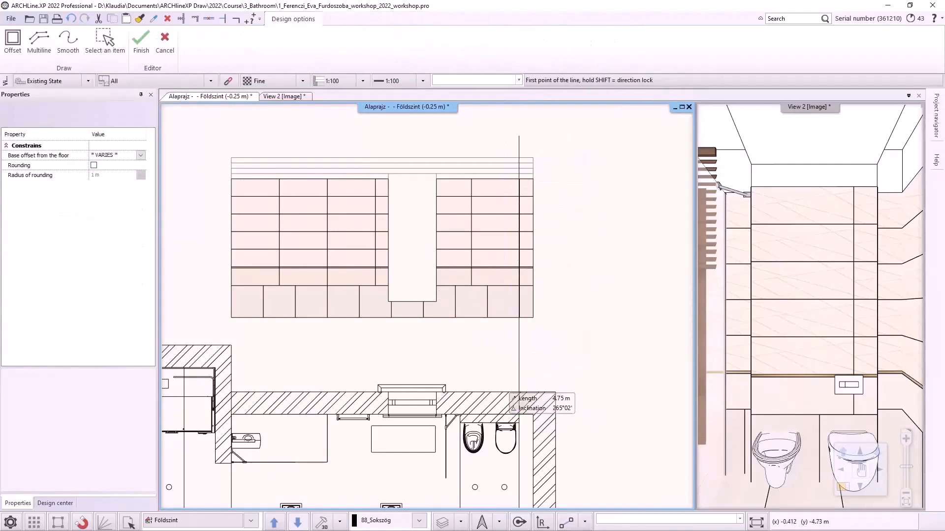
pyautogui.click(460, 415)
pyautogui.click(460, 138)
pyautogui.press('Return')
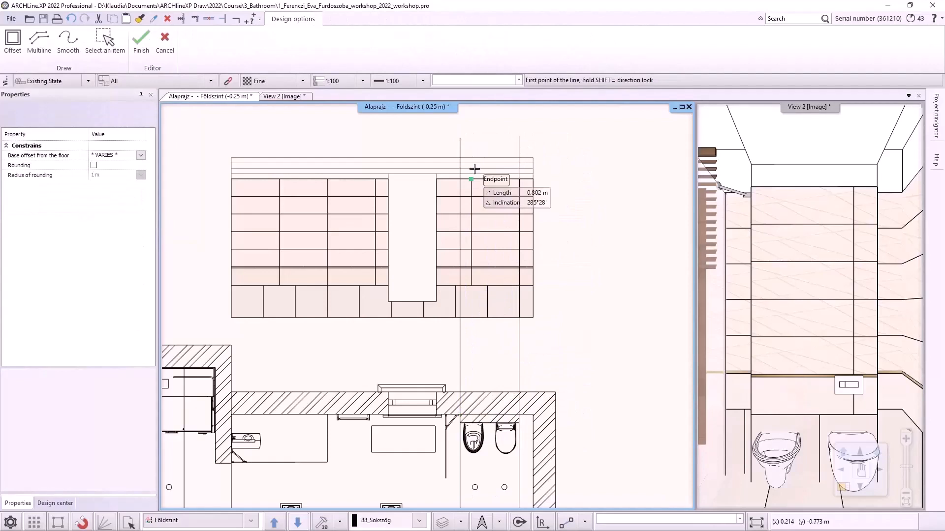
pyautogui.press('Escape')
# Step: Continue tiling on the toilet wall layout, delete the column of hidden tiles between the guide lines, and finish the edit
pyautogui.rightClick(495, 231)
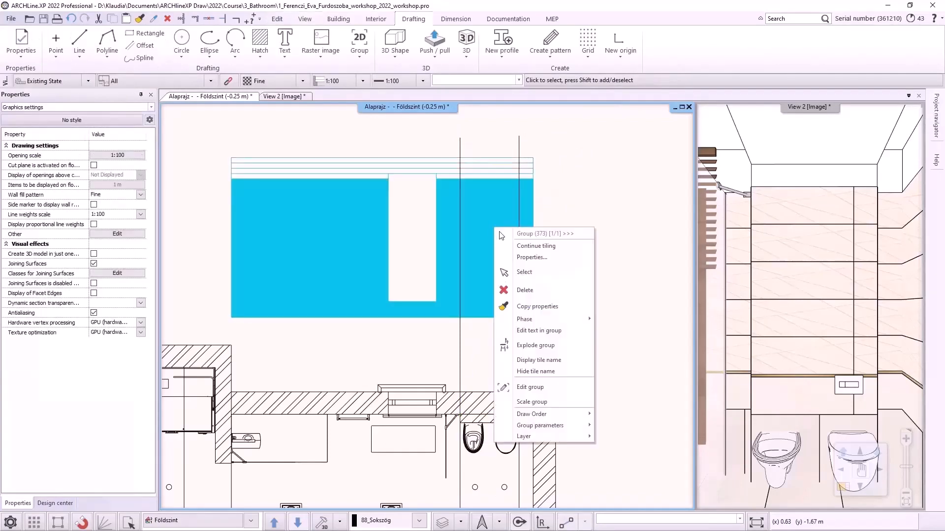
pyautogui.click(520, 244)
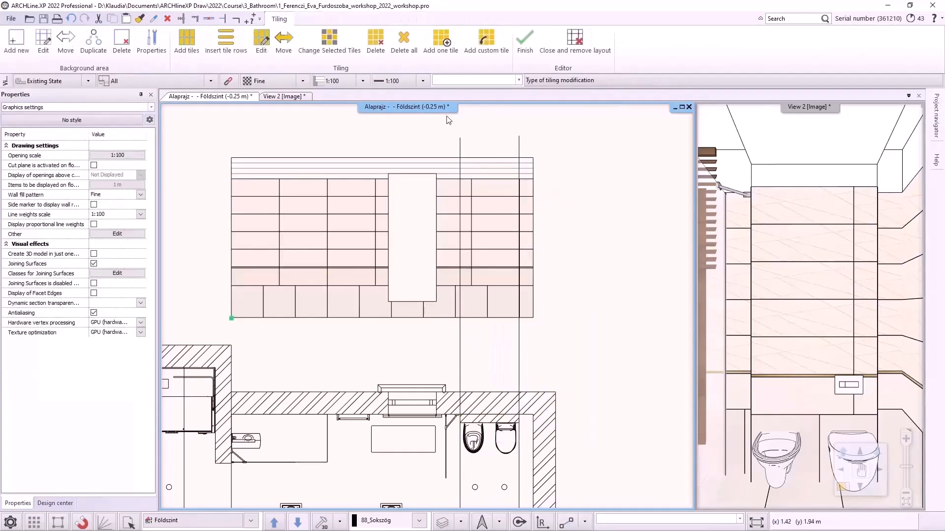
pyautogui.click(380, 38)
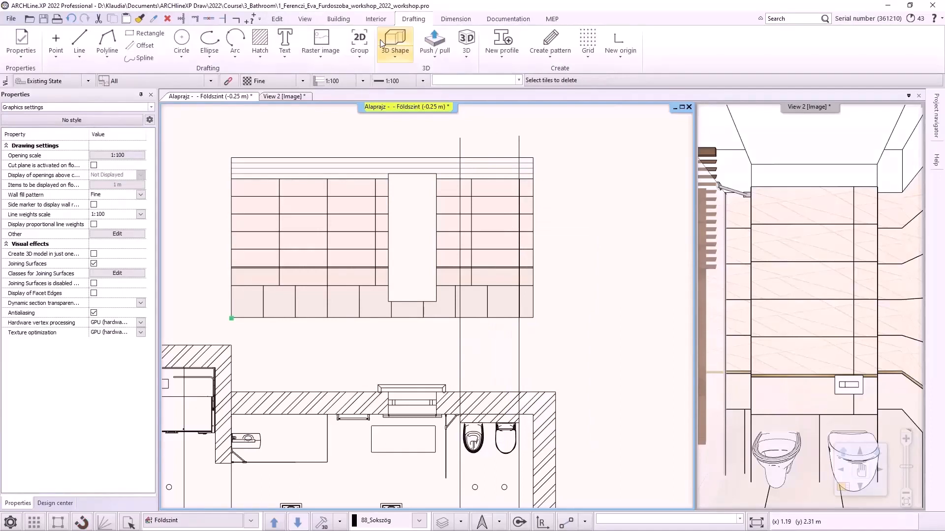
pyautogui.click(494, 197)
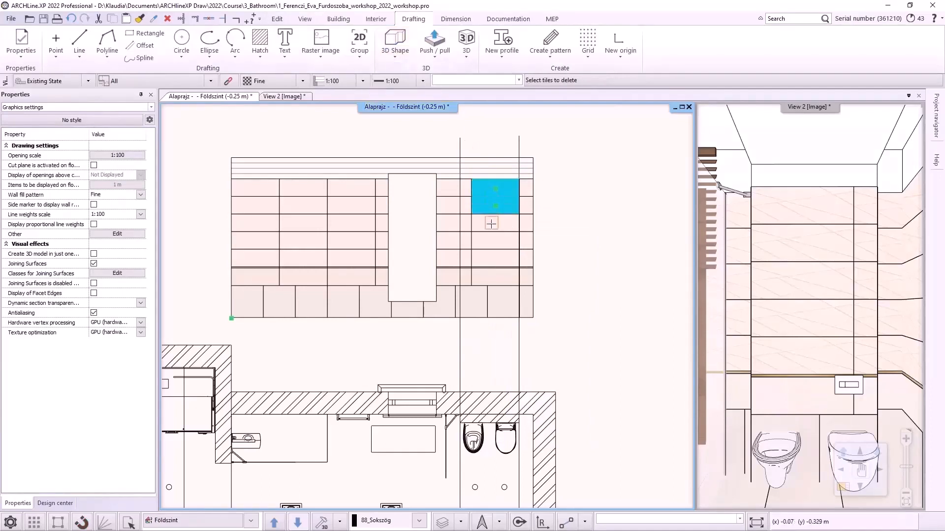
pyautogui.moveTo(491, 224); pyautogui.dragTo(502, 300)
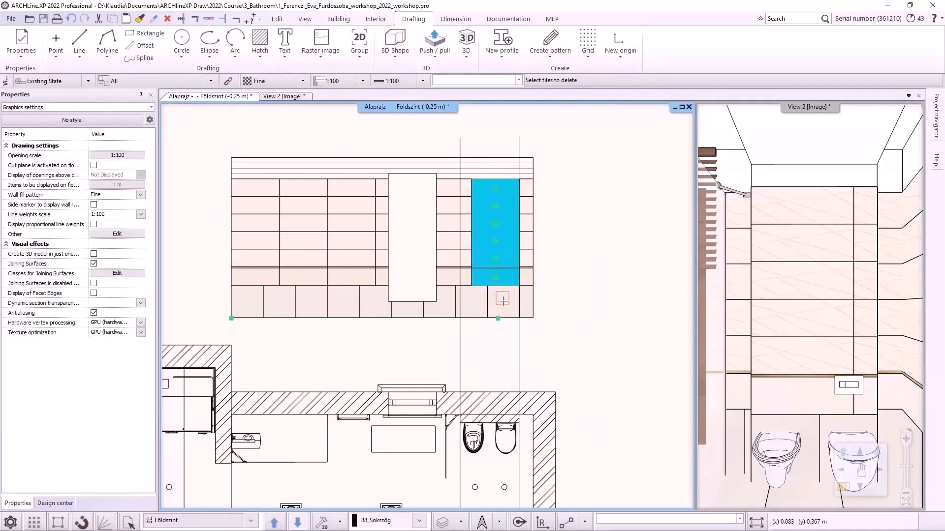
pyautogui.scroll(5, 502, 300)
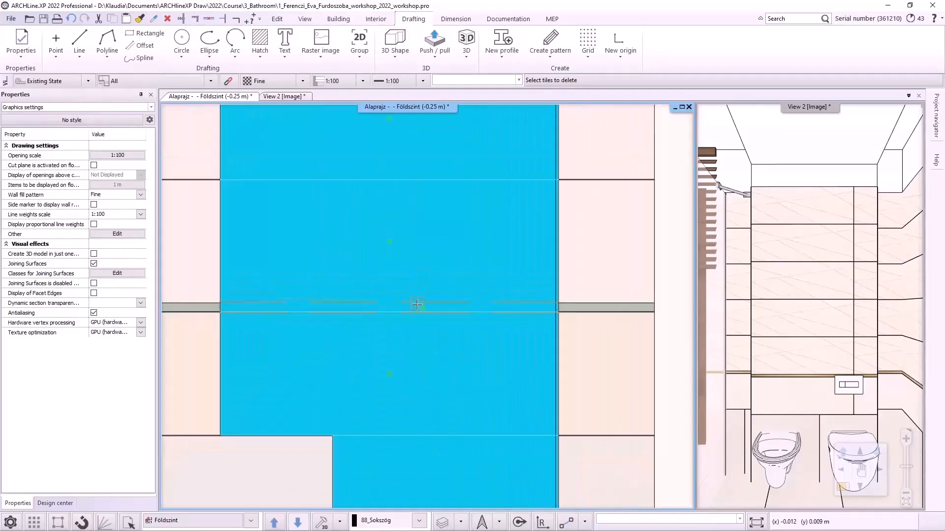
pyautogui.scroll(-5, 417, 305)
pyautogui.press('Return')
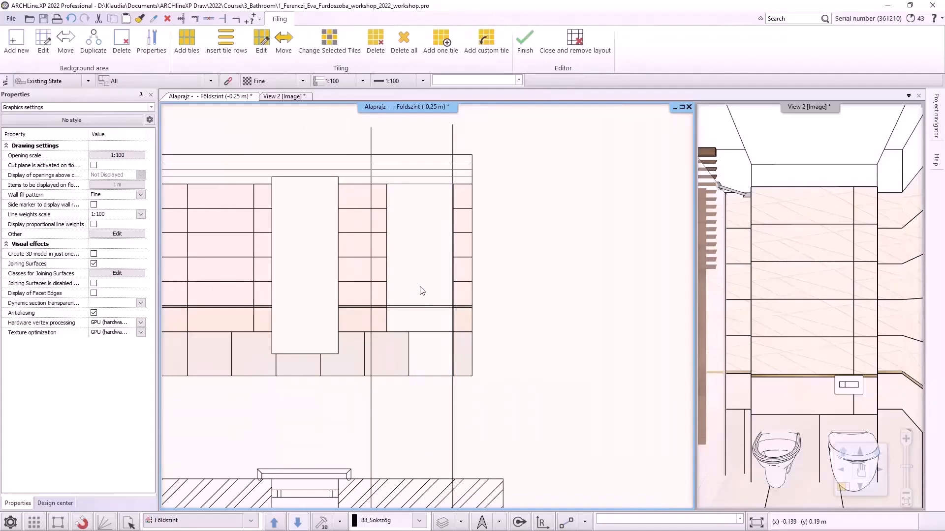
pyautogui.click(523, 39)
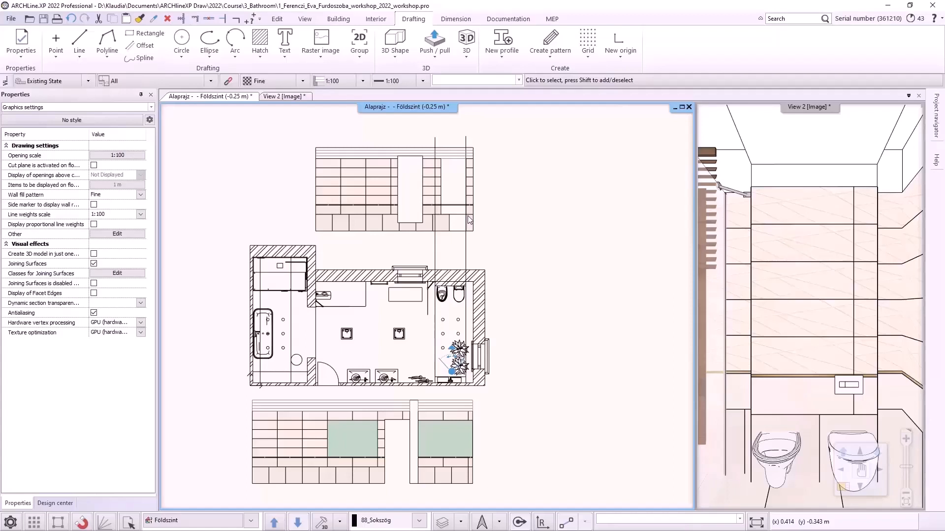
# Step: Configure the wall view properties to use Image representation mode with the Realistic (with edges) visual style
pyautogui.click(507, 19)
pyautogui.click(180, 57)
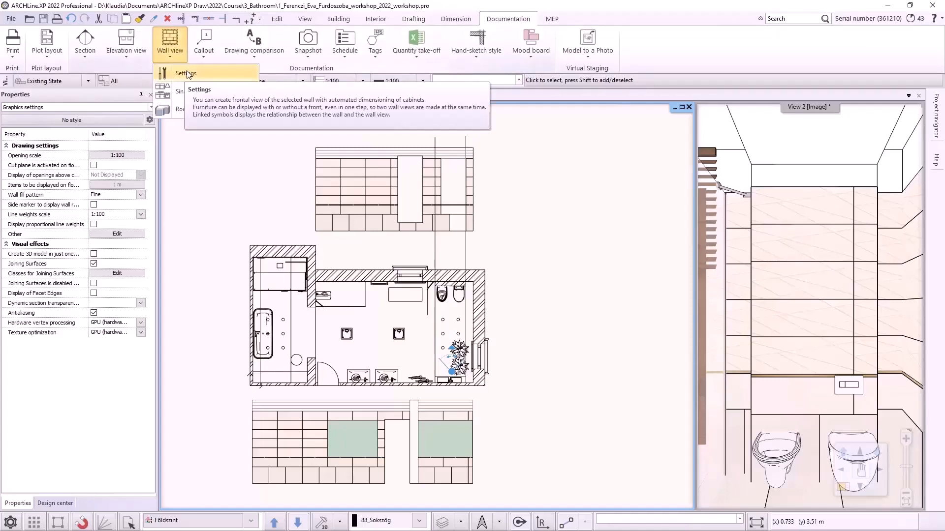
pyautogui.click(186, 73)
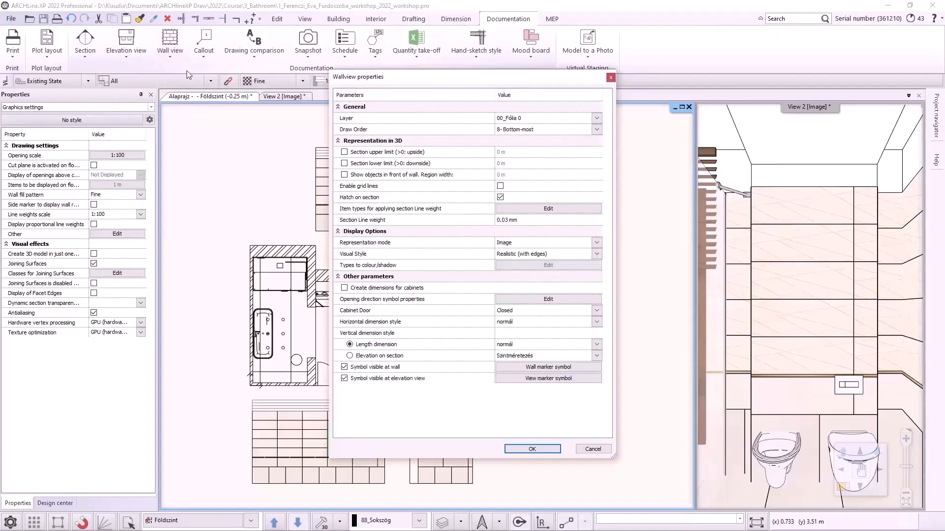
pyautogui.click(595, 243)
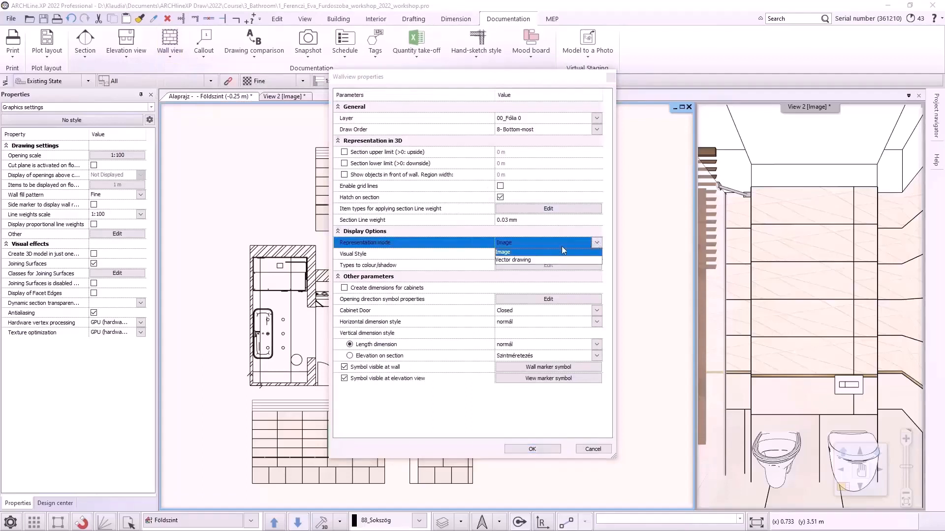
pyautogui.click(517, 253)
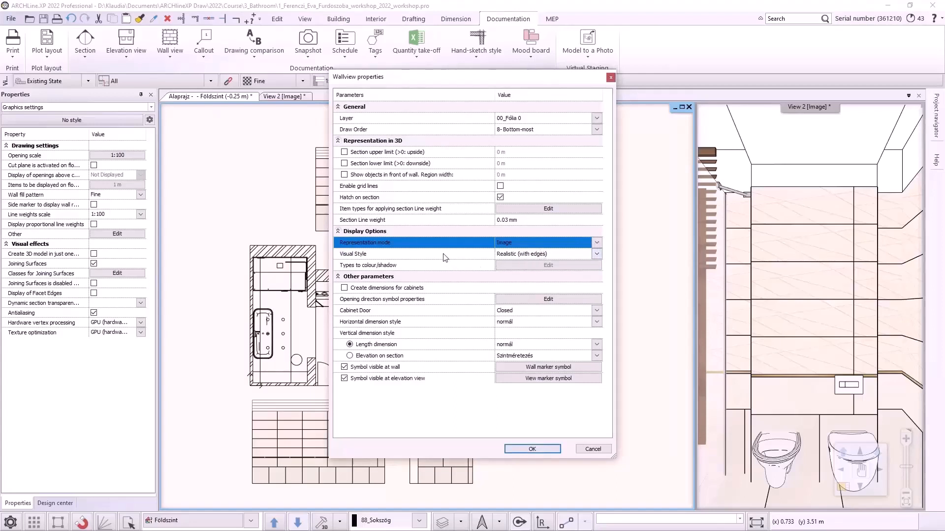
pyautogui.click(597, 254)
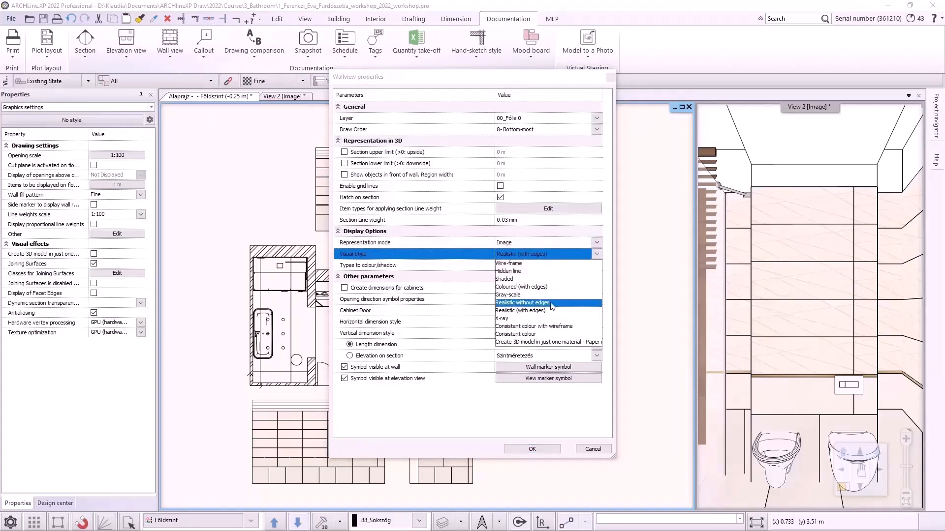
pyautogui.click(544, 333)
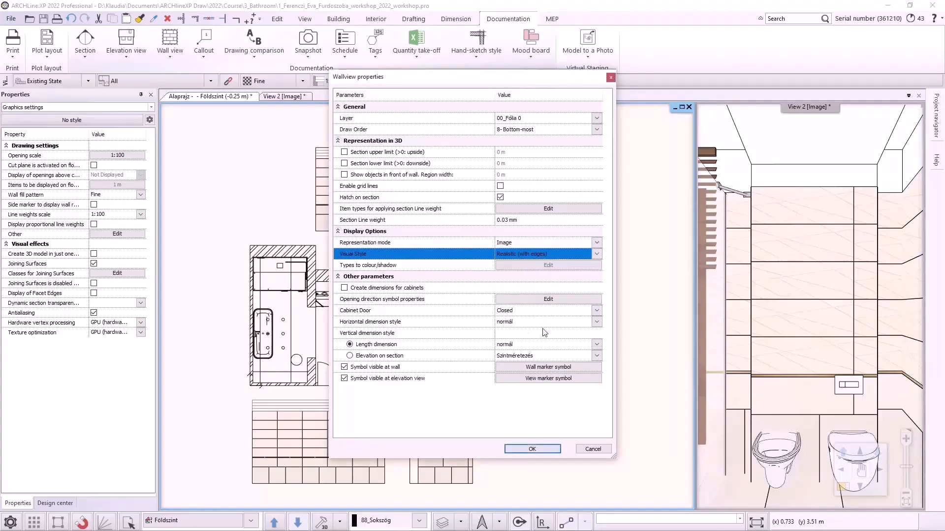
pyautogui.click(541, 450)
# Step: Define a single wall view of the wall behind the toilets, spanning its full width and reaching past the bidet into the room
pyautogui.click(170, 59)
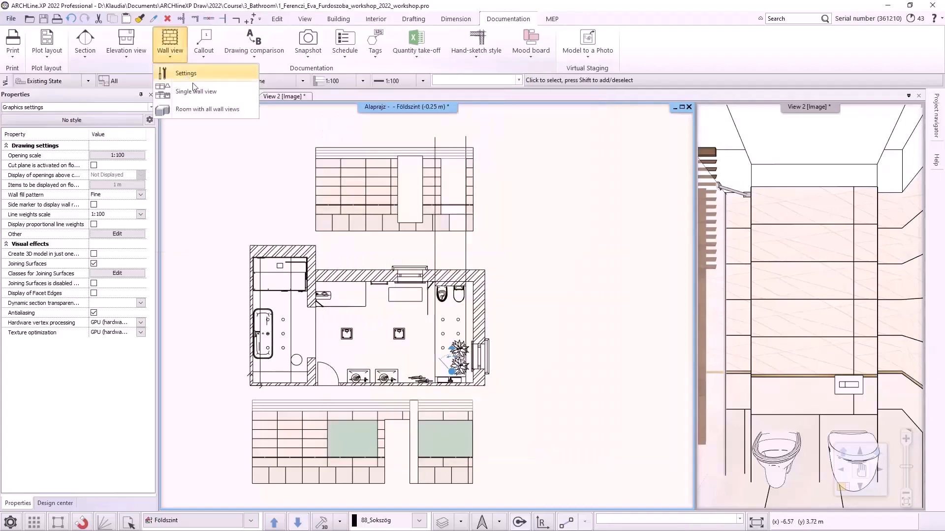
pyautogui.click(197, 94)
pyautogui.scroll(2, 384, 252)
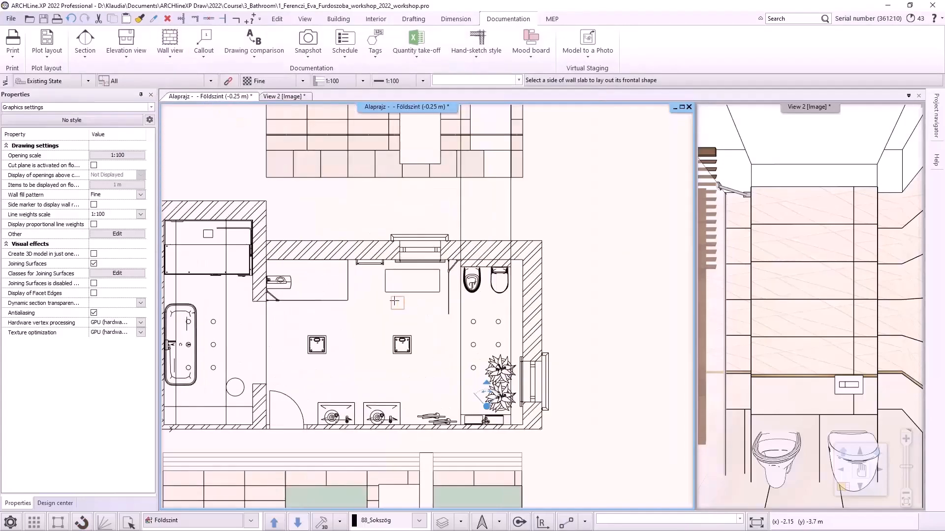
pyautogui.click(365, 259)
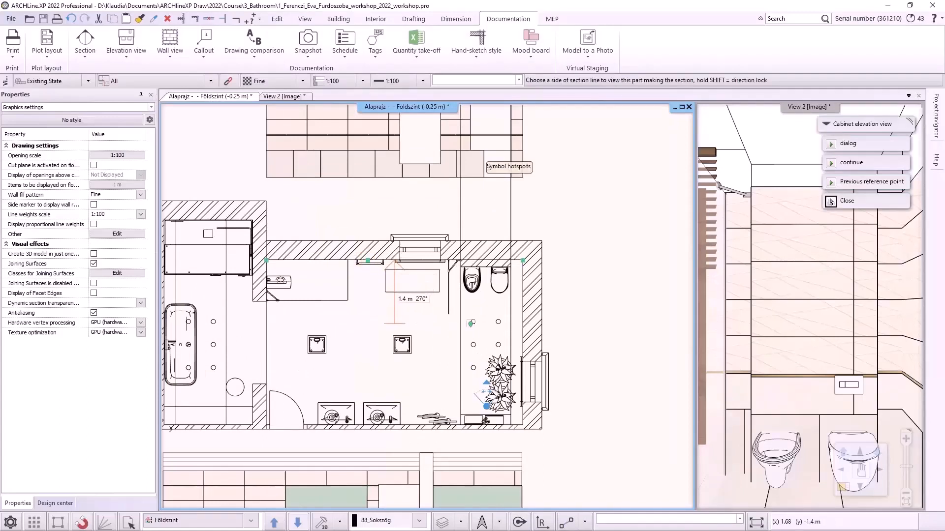
pyautogui.click(488, 331)
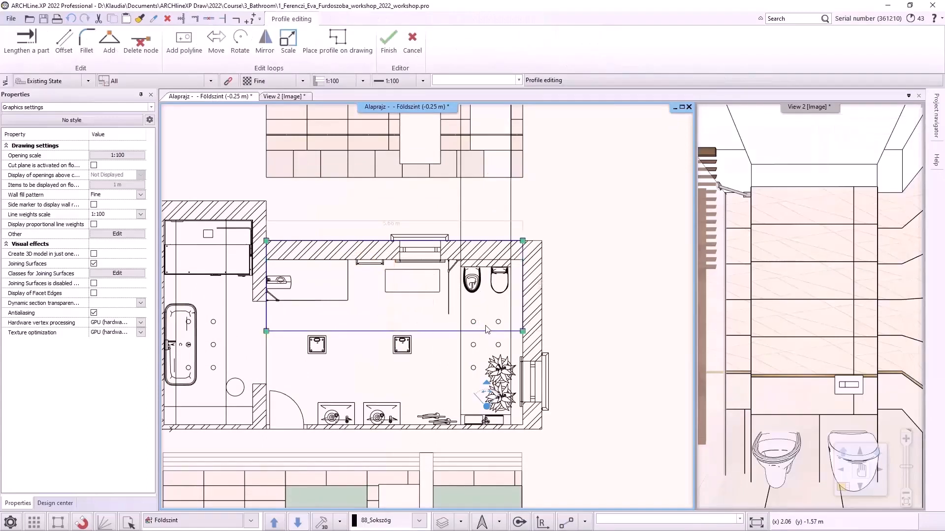
pyautogui.click(521, 303)
pyautogui.click(551, 309)
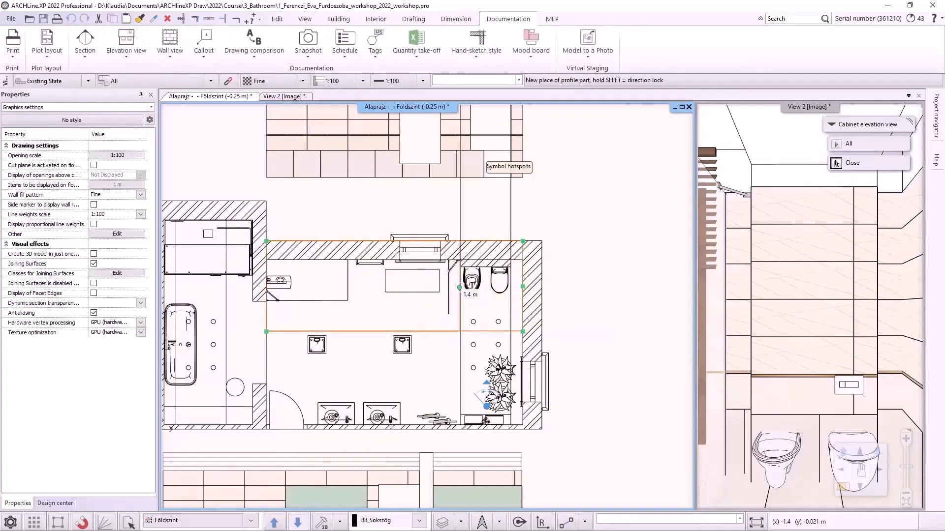
pyautogui.click(519, 288)
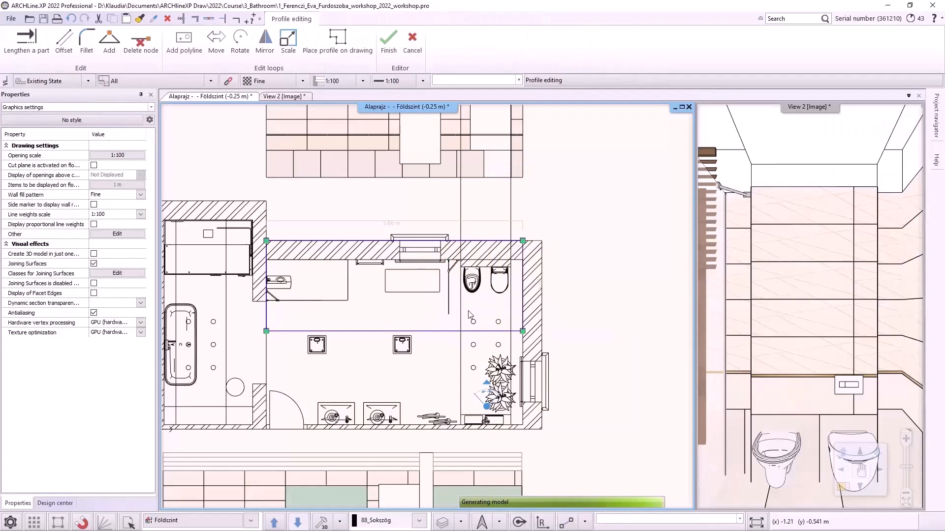
# Step: Place the wall view image in the empty area to the right of the floor plan and inspect its tiles and fixtures
pyautogui.scroll(-4, 520, 263)
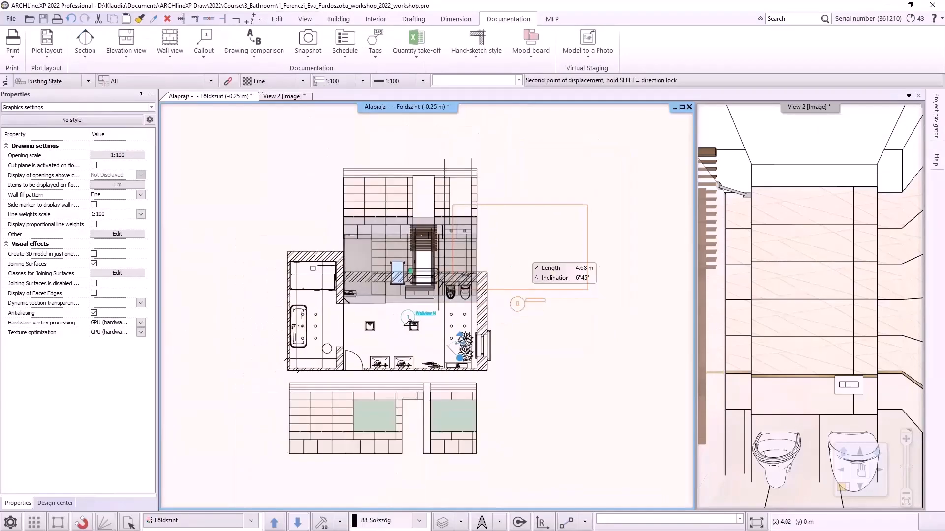
pyautogui.moveTo(578, 332); pyautogui.dragTo(549, 310, button='middle')
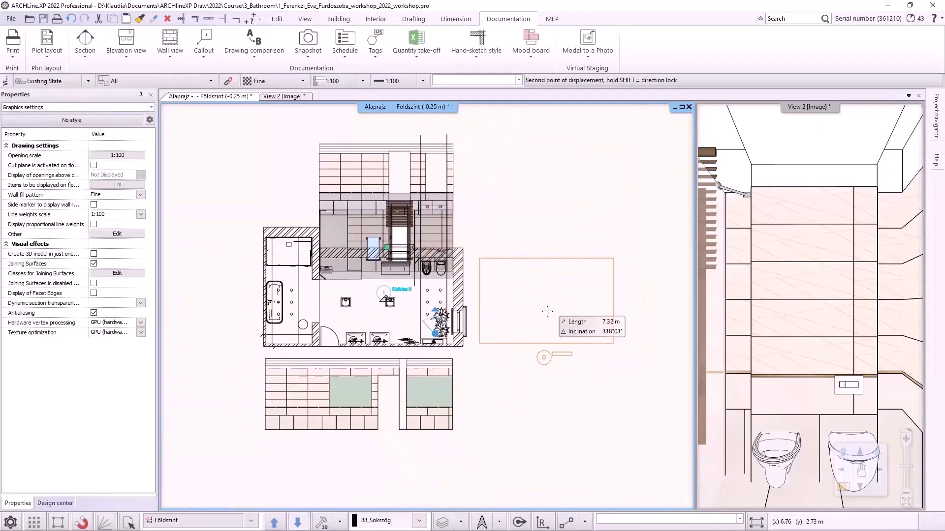
pyautogui.click(550, 309)
pyautogui.scroll(3, 487, 315)
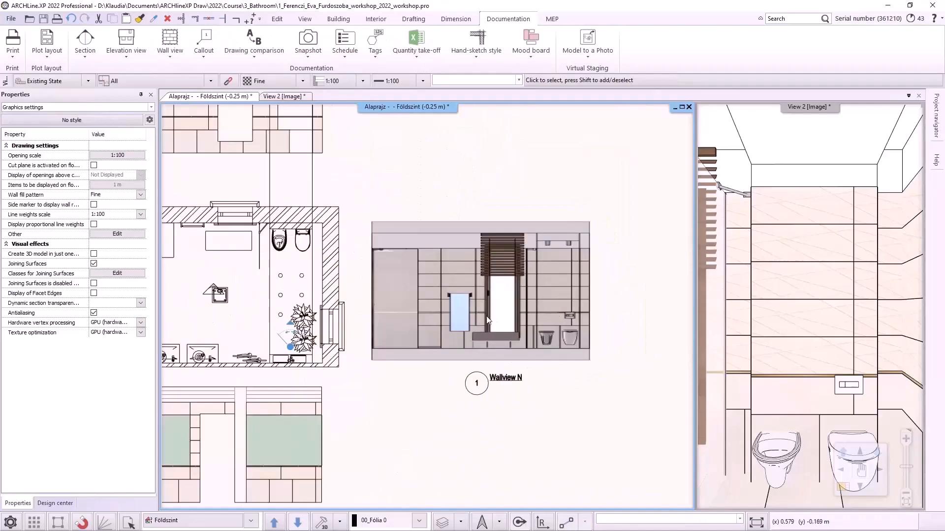
pyautogui.scroll(2, 418, 305)
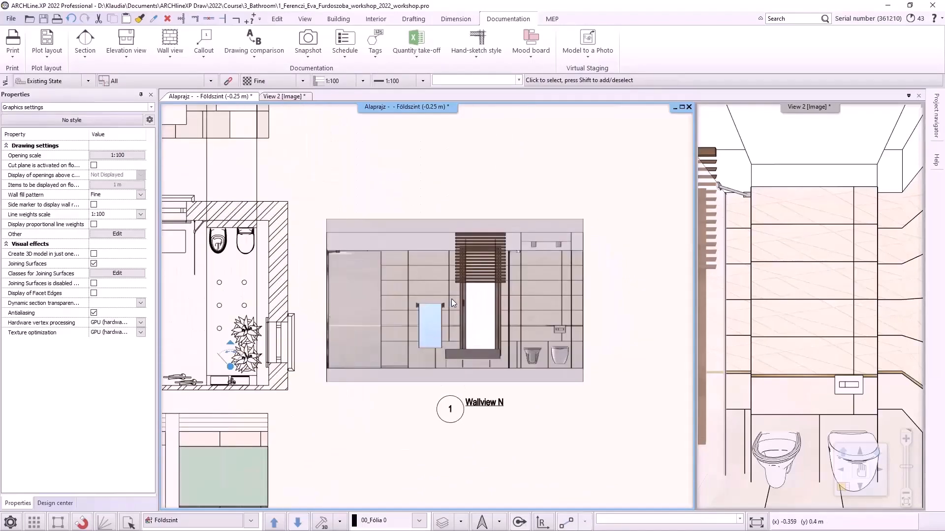
pyautogui.scroll(-3, 451, 299)
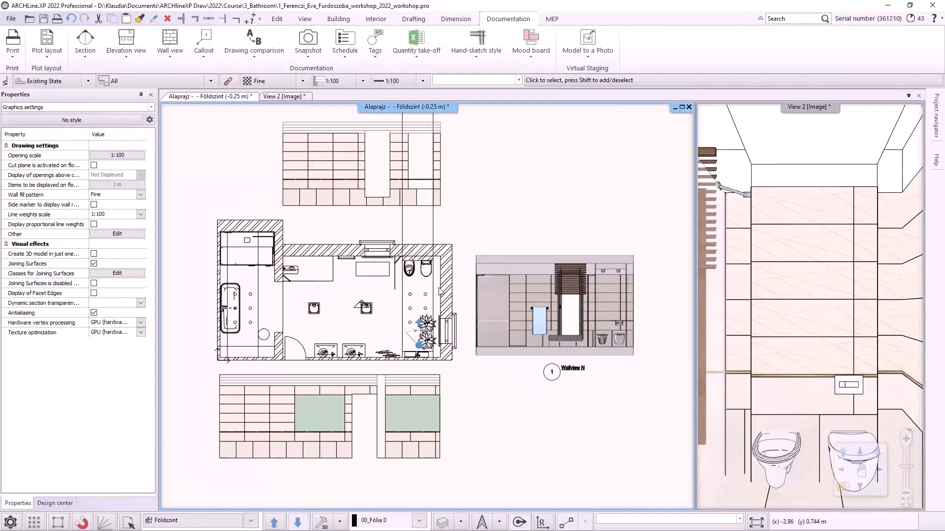
# Step: Export a tiling quantity take-off for walls and slabs as Tiling.xlsx in the 3_Bathroom folder, review the tile summary and close it
pyautogui.click(420, 61)
pyautogui.click(429, 73)
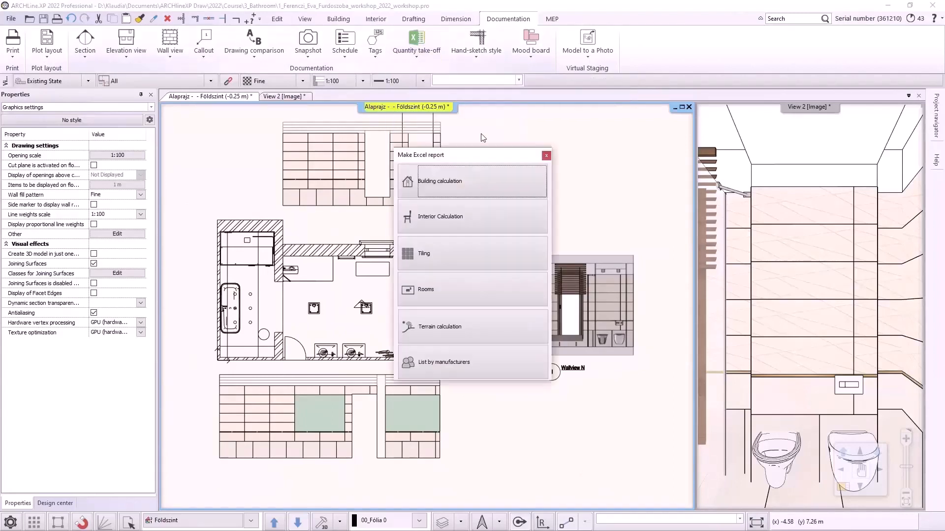
pyautogui.click(419, 253)
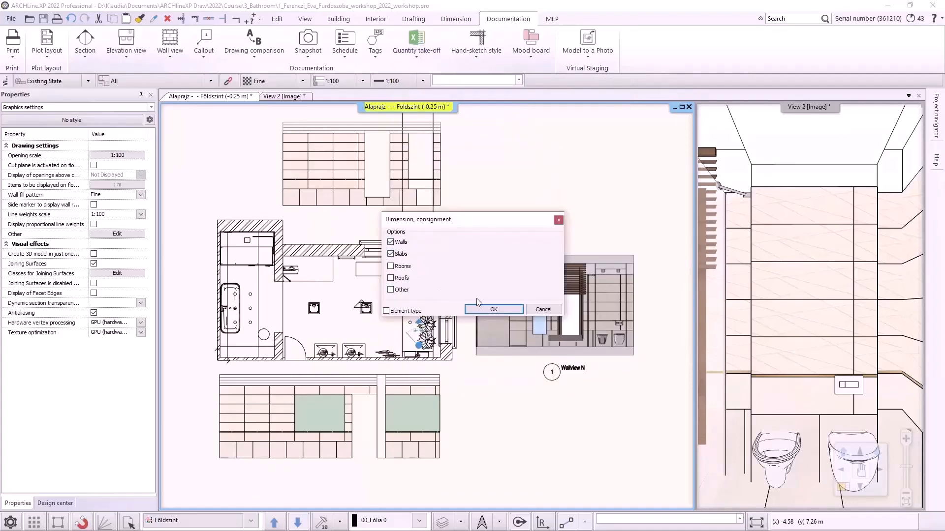
pyautogui.click(489, 308)
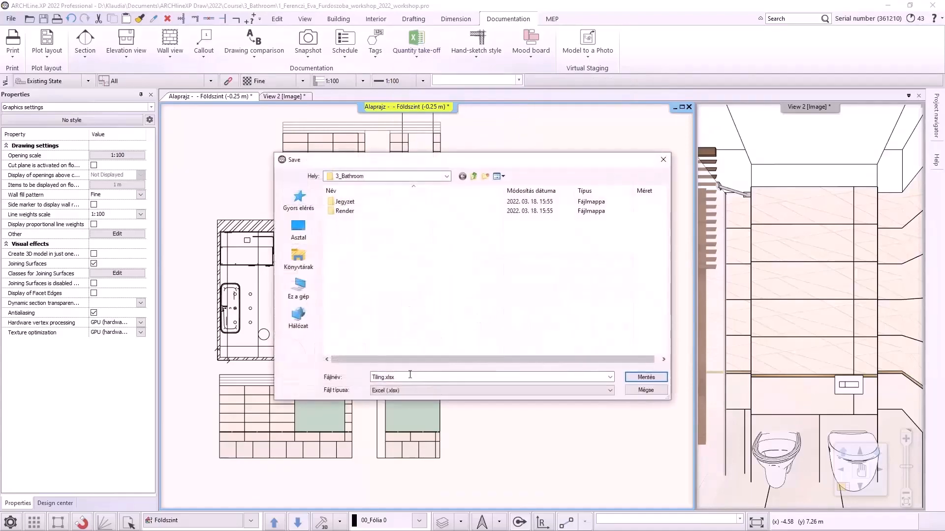
pyautogui.click(653, 377)
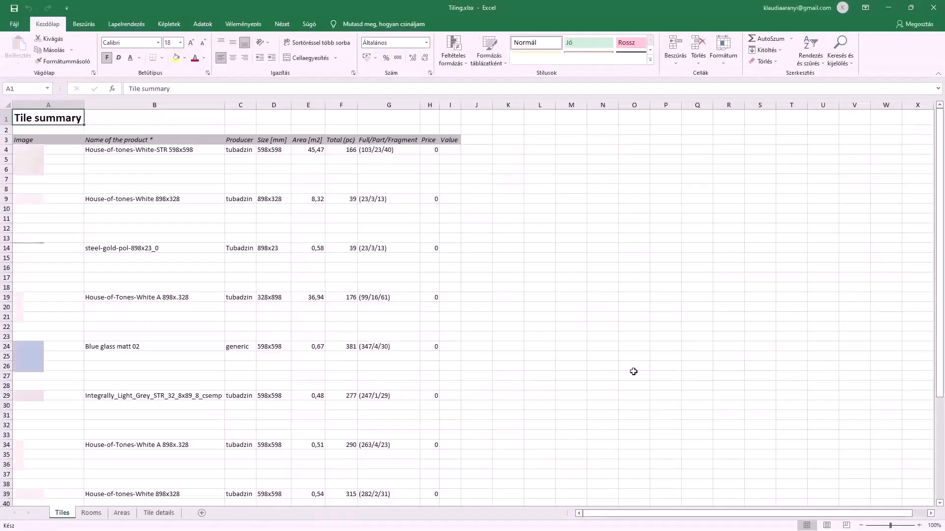
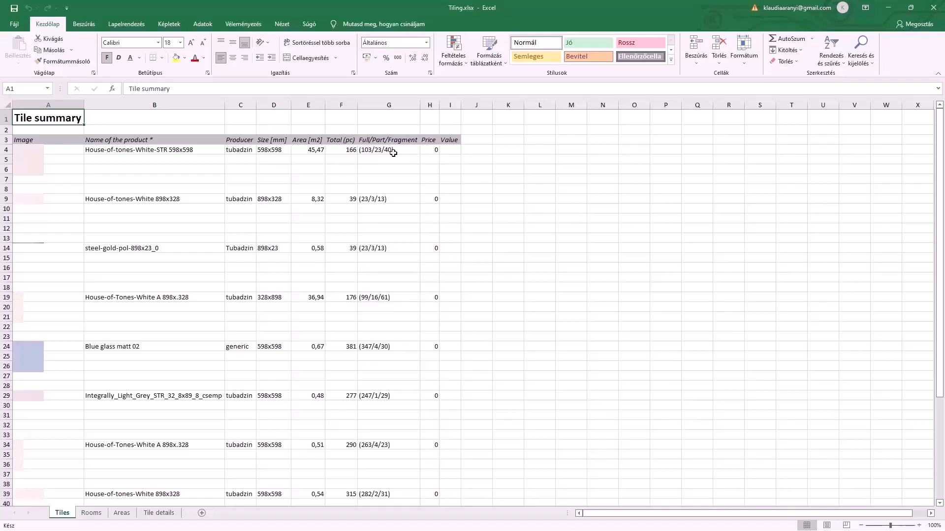
pyautogui.click(933, 8)
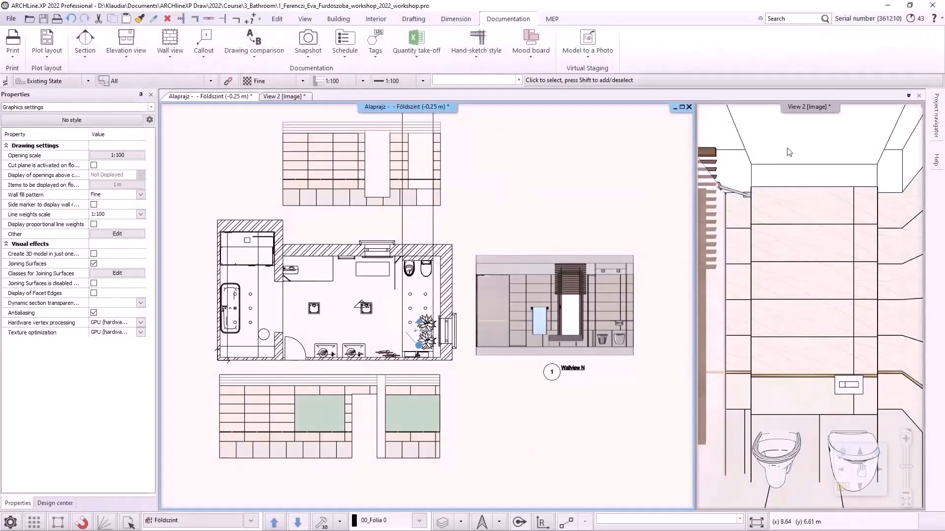
# Step: Make the 3D view the main view, enlarge it to fill the whole workspace, and switch to another saved bathroom view
pyautogui.click(803, 374)
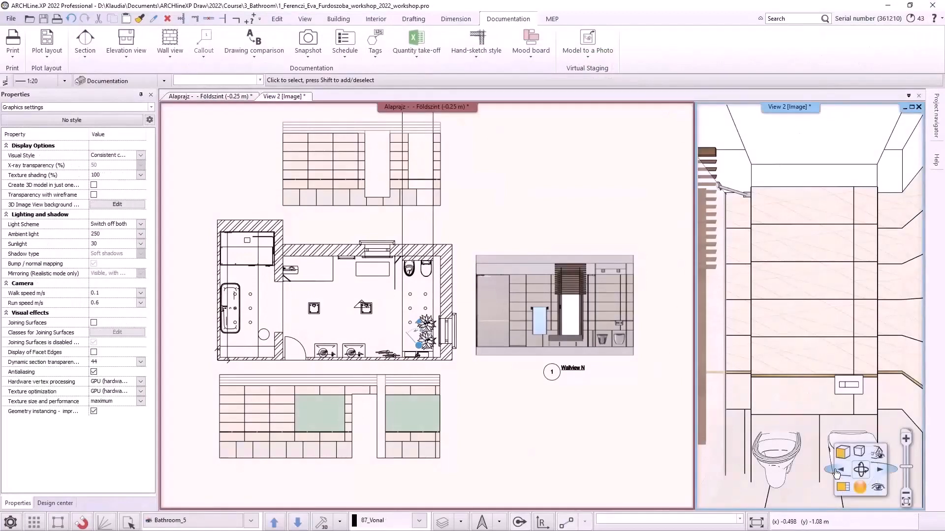
pyautogui.click(842, 487)
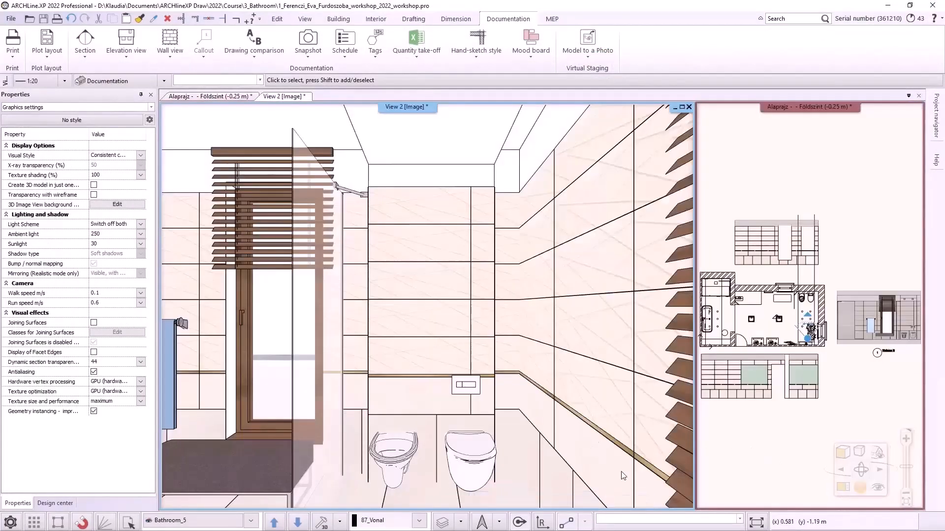
pyautogui.click(756, 522)
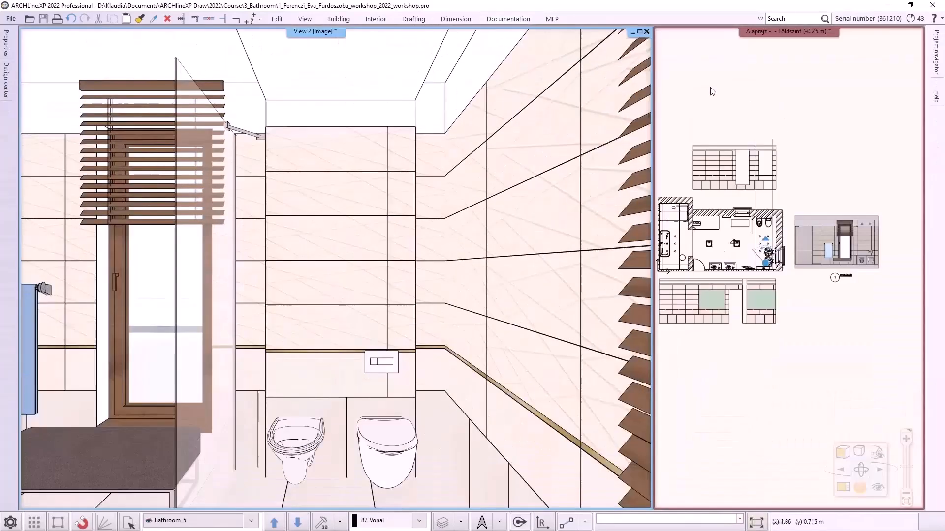
pyautogui.click(640, 33)
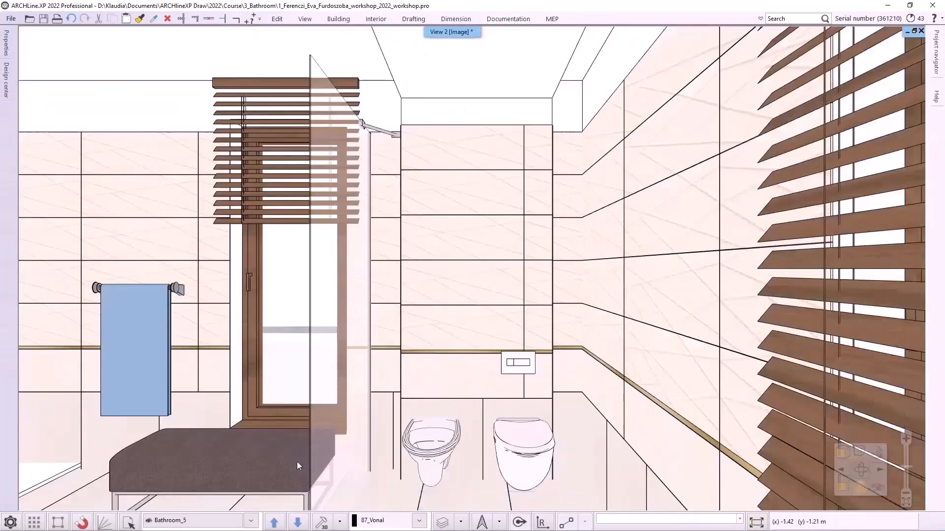
pyautogui.click(250, 520)
pyautogui.click(182, 458)
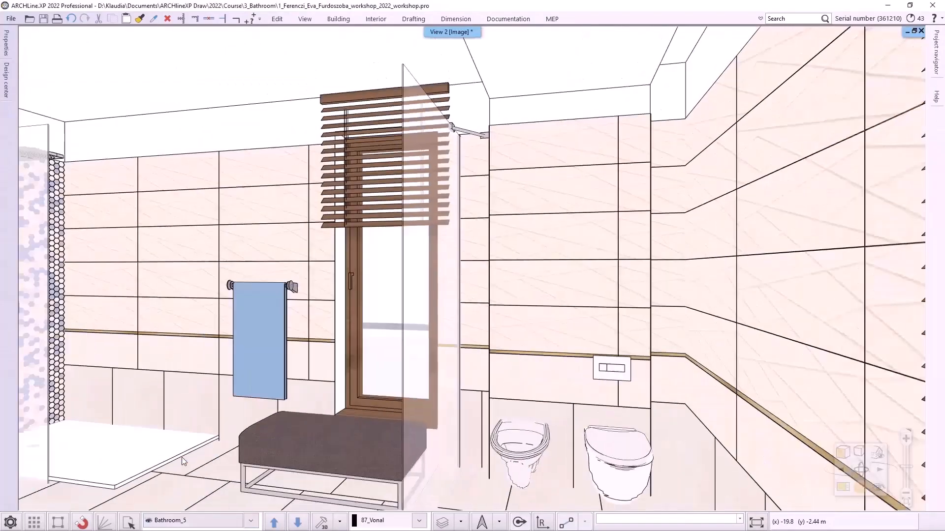